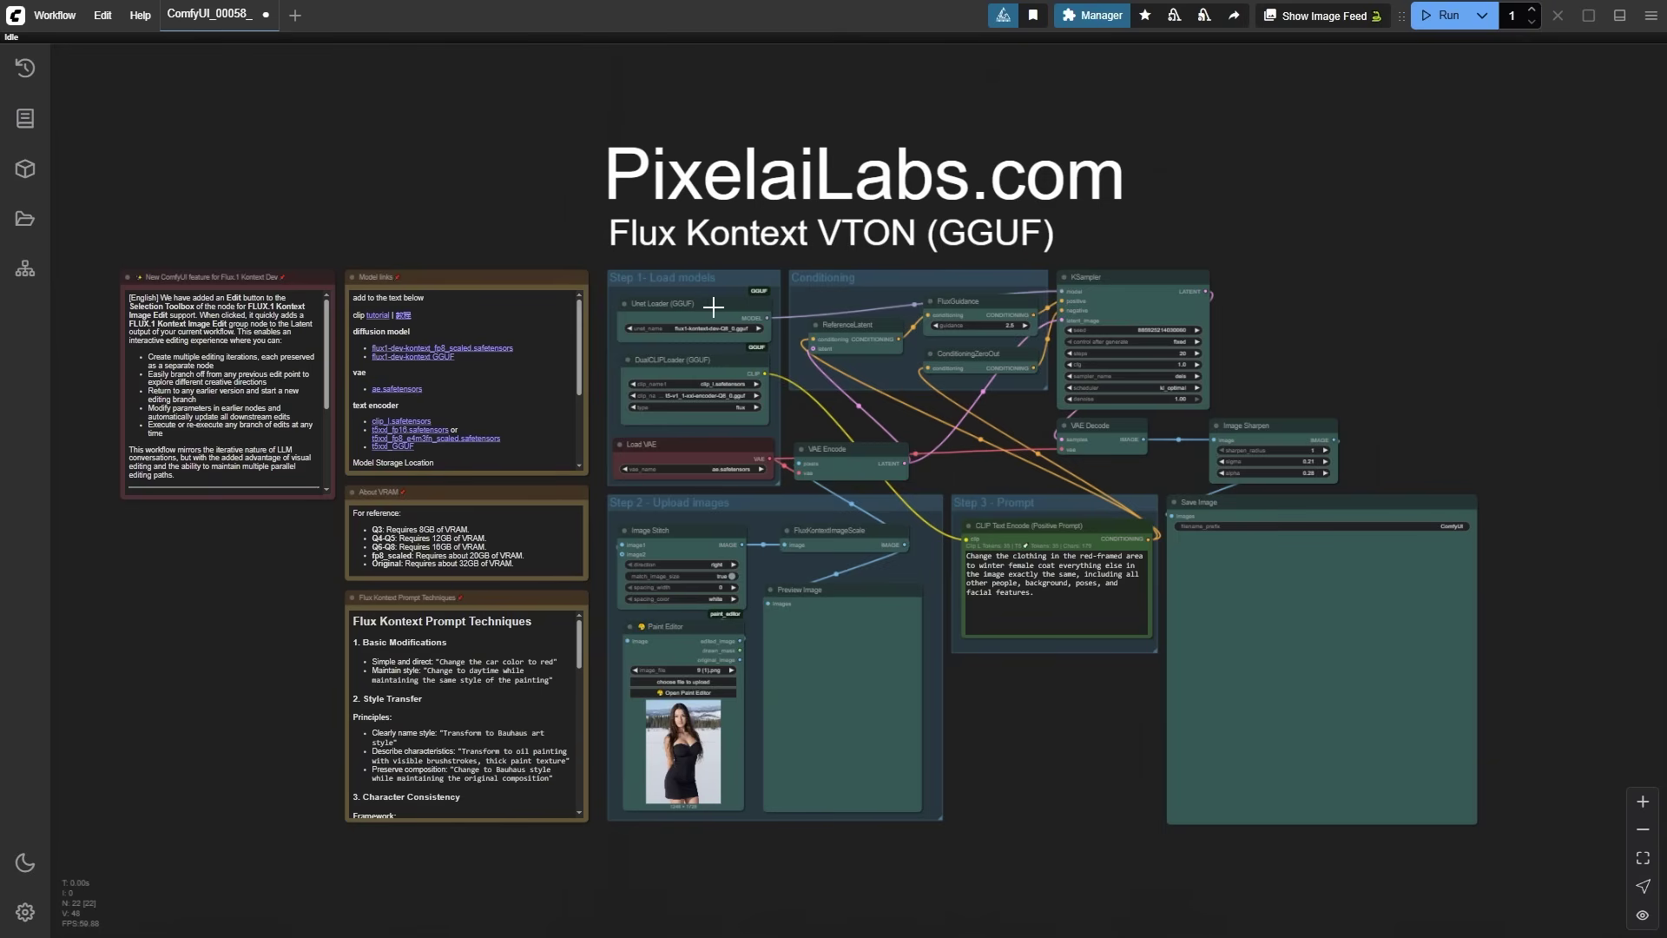
{"action": "scroll", "coordinate": [712, 308], "scroll_direction": "up", "scroll_amount": 10}
{"action": "scroll", "coordinate": [703, 308], "scroll_direction": "up", "scroll_amount": 4}
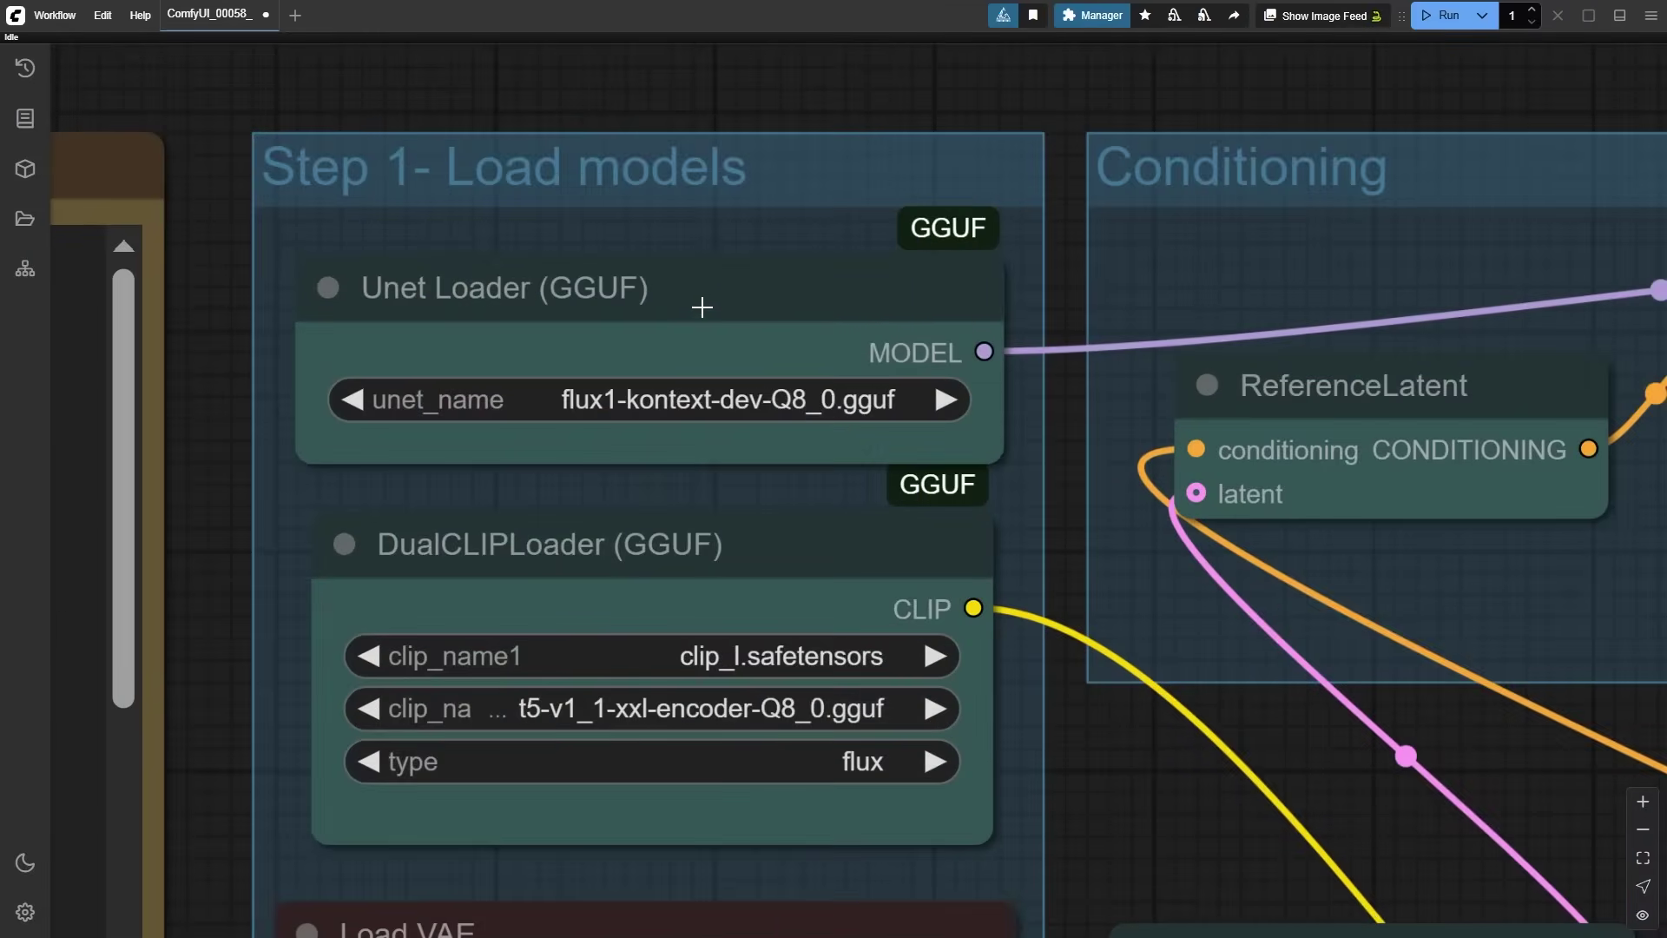
Inspect the Unet Loader and DualCLIPLoader model nodes and their links.
{"action": "left_click", "coordinate": [704, 308]}
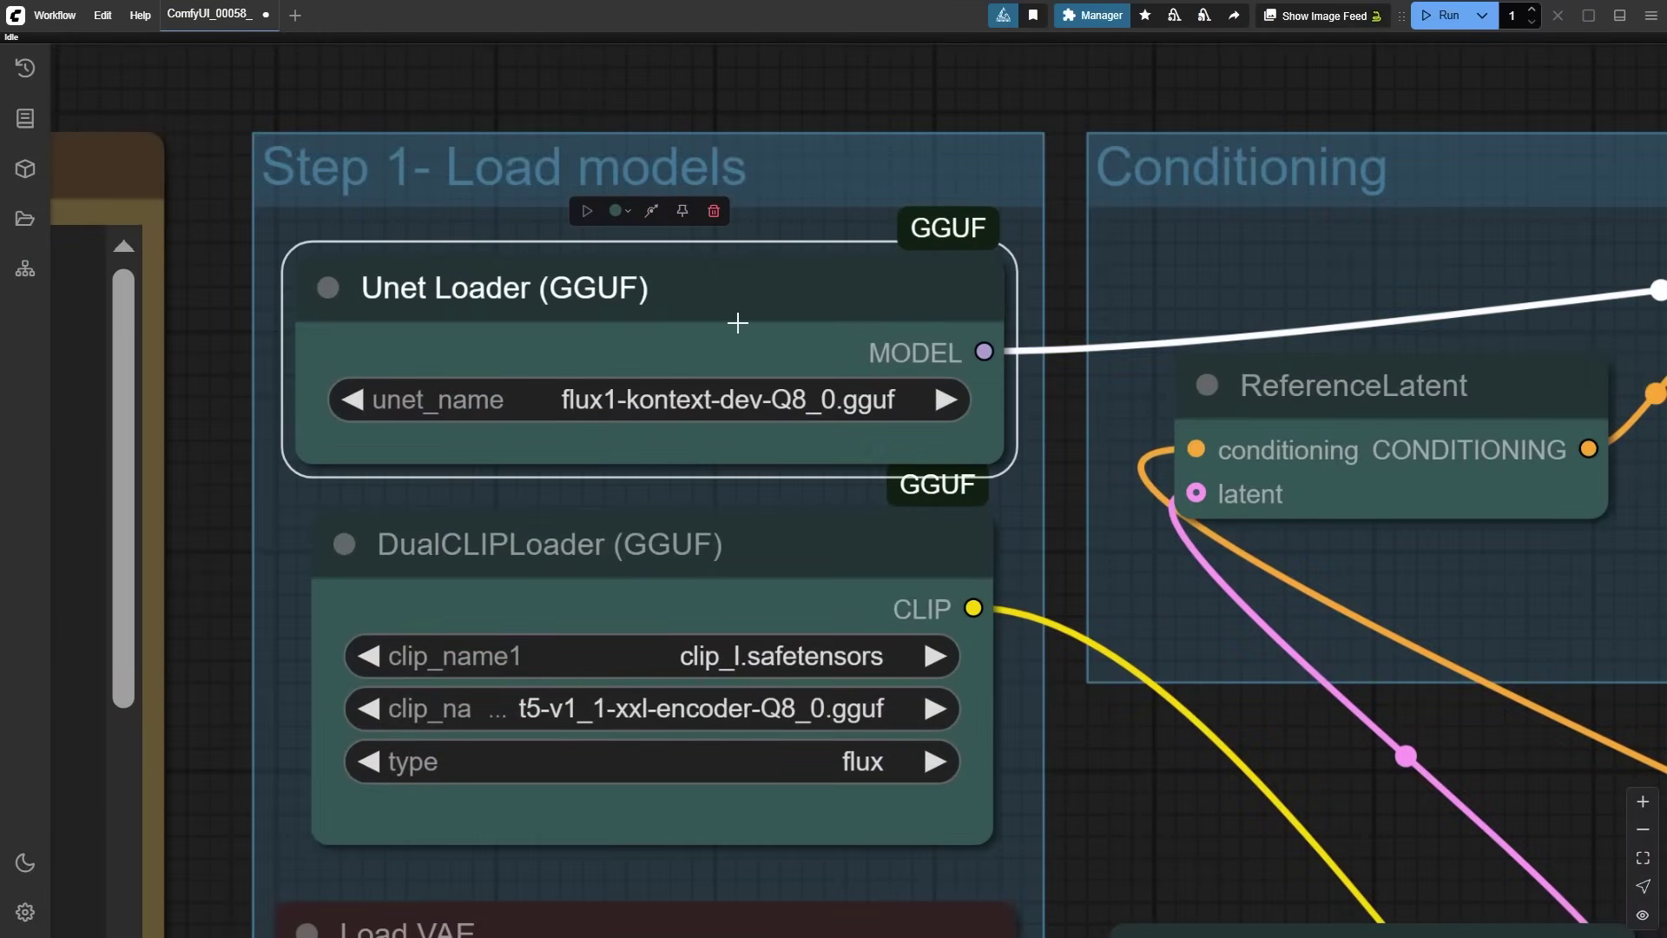
{"action": "left_click", "coordinate": [744, 521]}
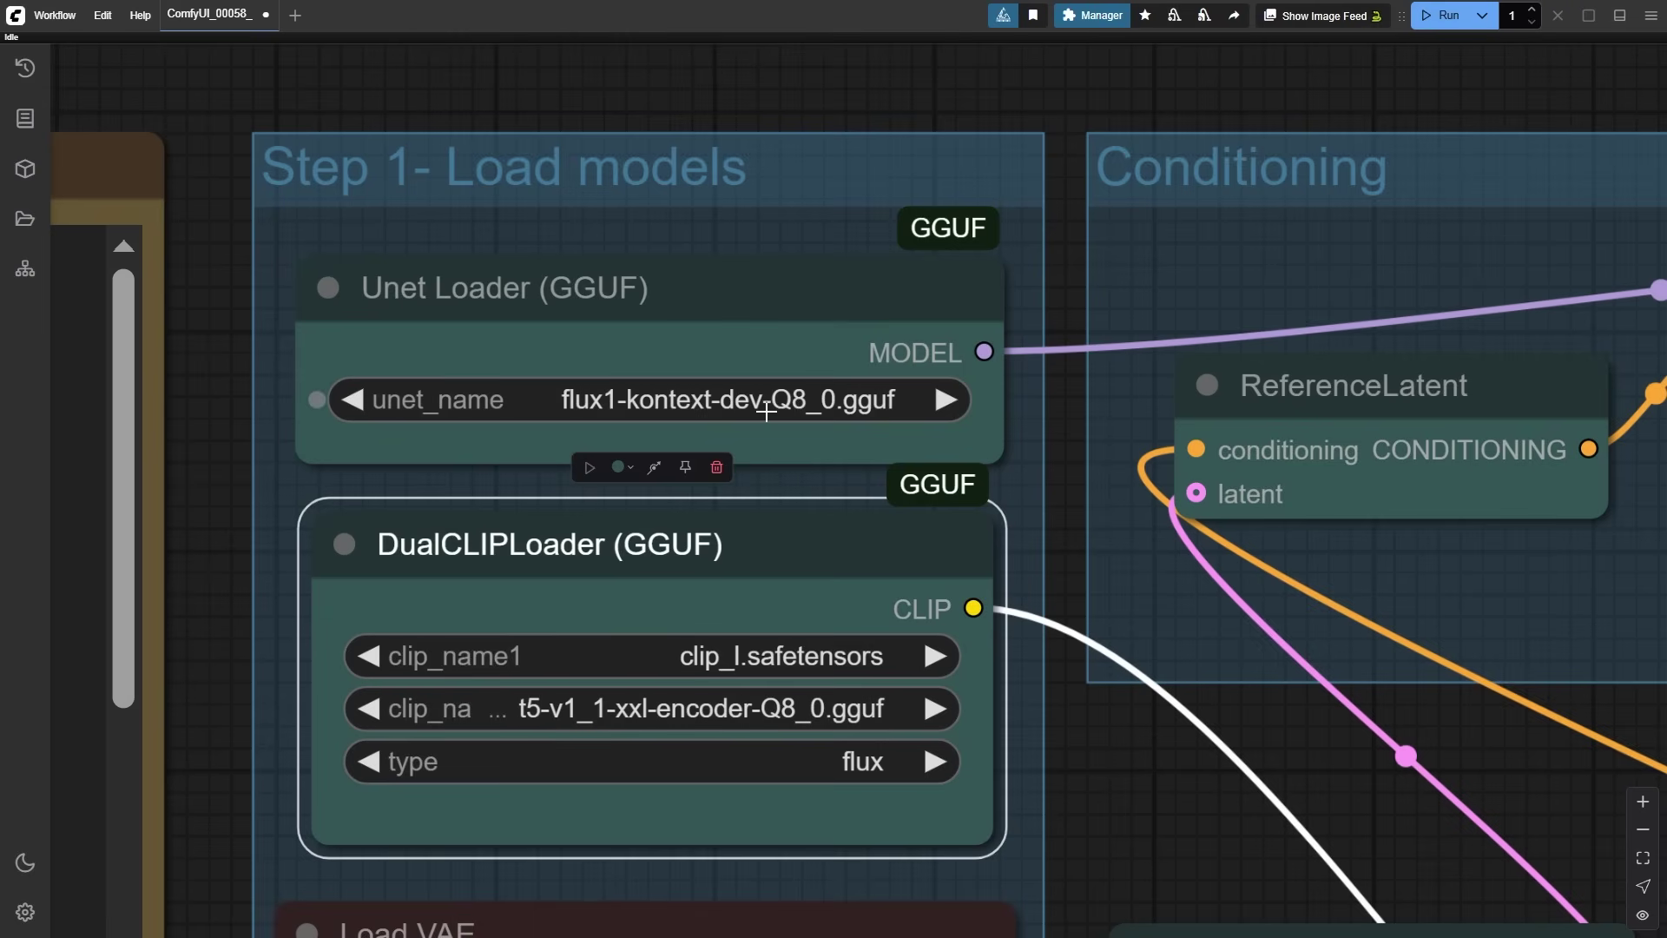
{"action": "scroll", "coordinate": [301, 227], "scroll_direction": "down", "scroll_amount": 7}
{"action": "scroll", "coordinate": [295, 237], "scroll_direction": "down", "scroll_amount": 6}
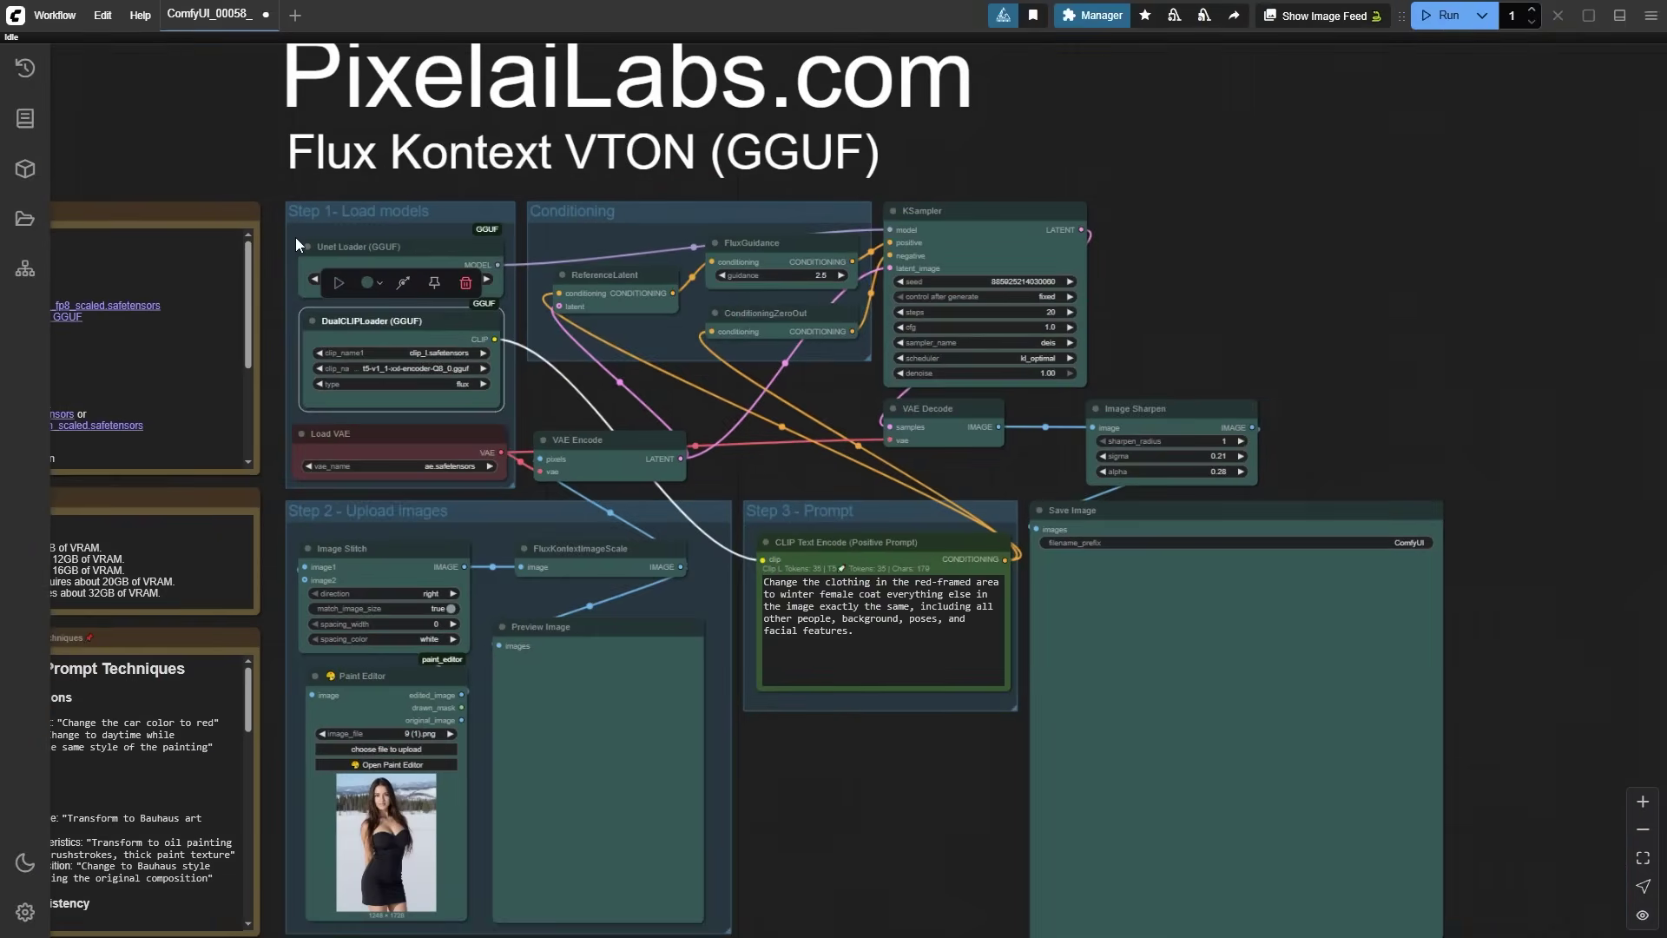
{"action": "scroll", "coordinate": [296, 237], "scroll_direction": "down", "scroll_amount": 2}
{"action": "mouse_move", "coordinate": [510, 832]}
{"action": "left_mouse_down"}
{"action": "mouse_move", "coordinate": [549, 817]}
{"action": "mouse_move", "coordinate": [547, 743]}
{"action": "left_mouse_up"}
{"action": "scroll", "coordinate": [521, 625], "scroll_direction": "up", "scroll_amount": 8}
Select the Paint Editor node and copy its GitHub repository's HTTPS clone URL.
{"action": "left_click_drag", "start_coordinate": [833, 730], "coordinate": [837, 625]}
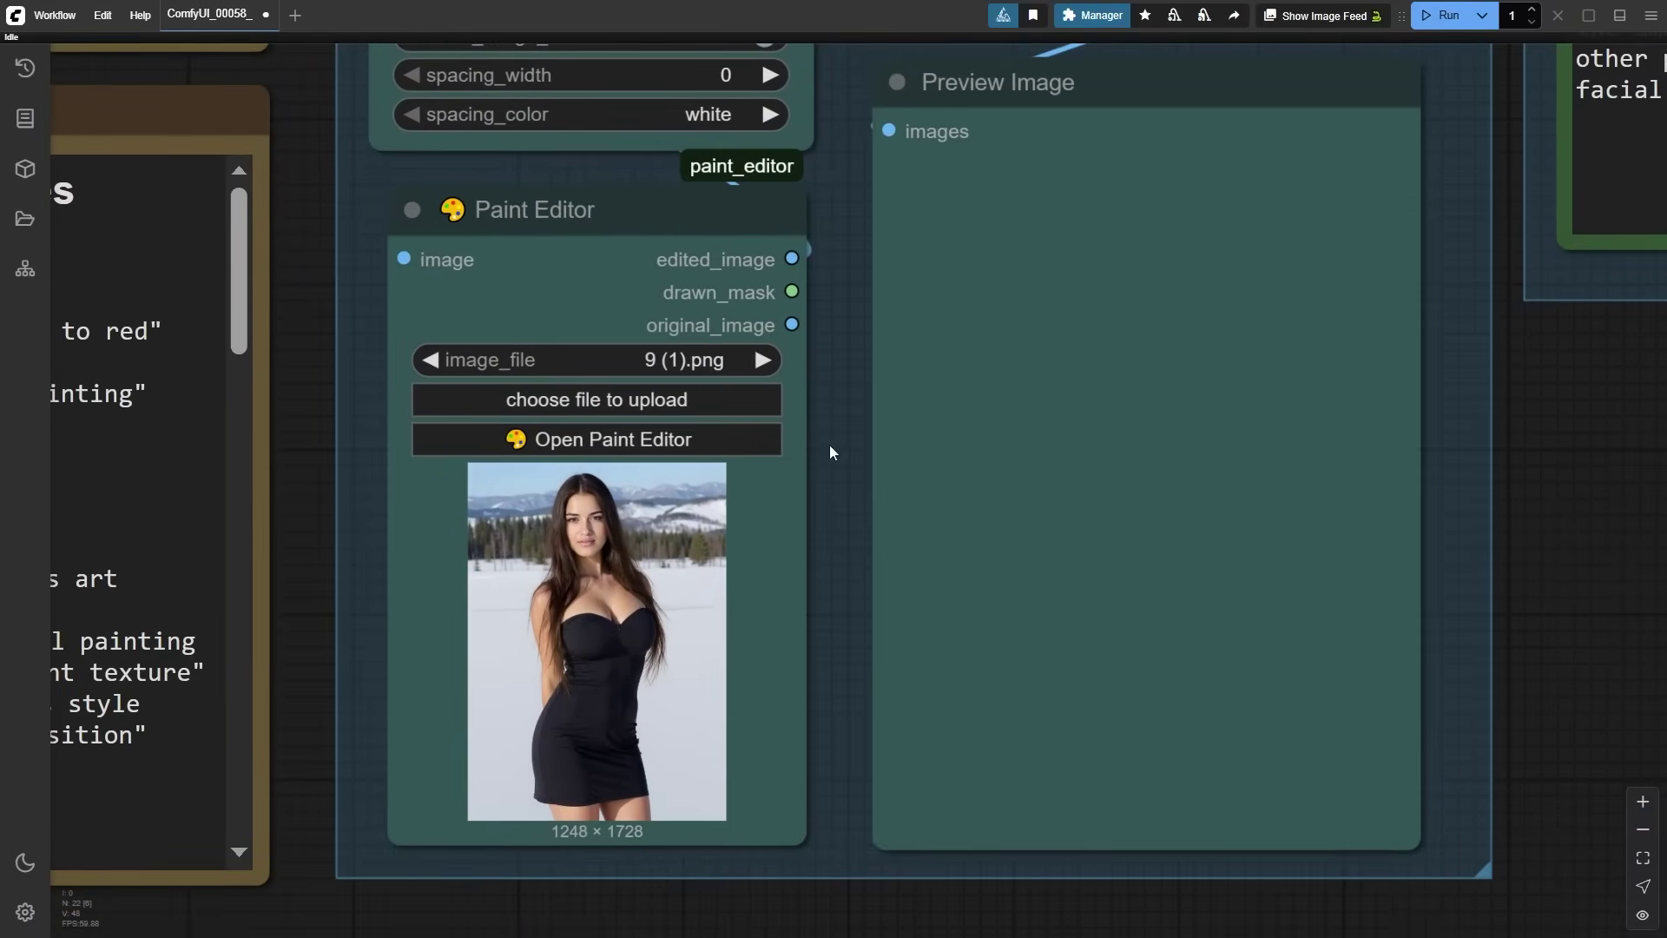
{"action": "left_click", "coordinate": [569, 212]}
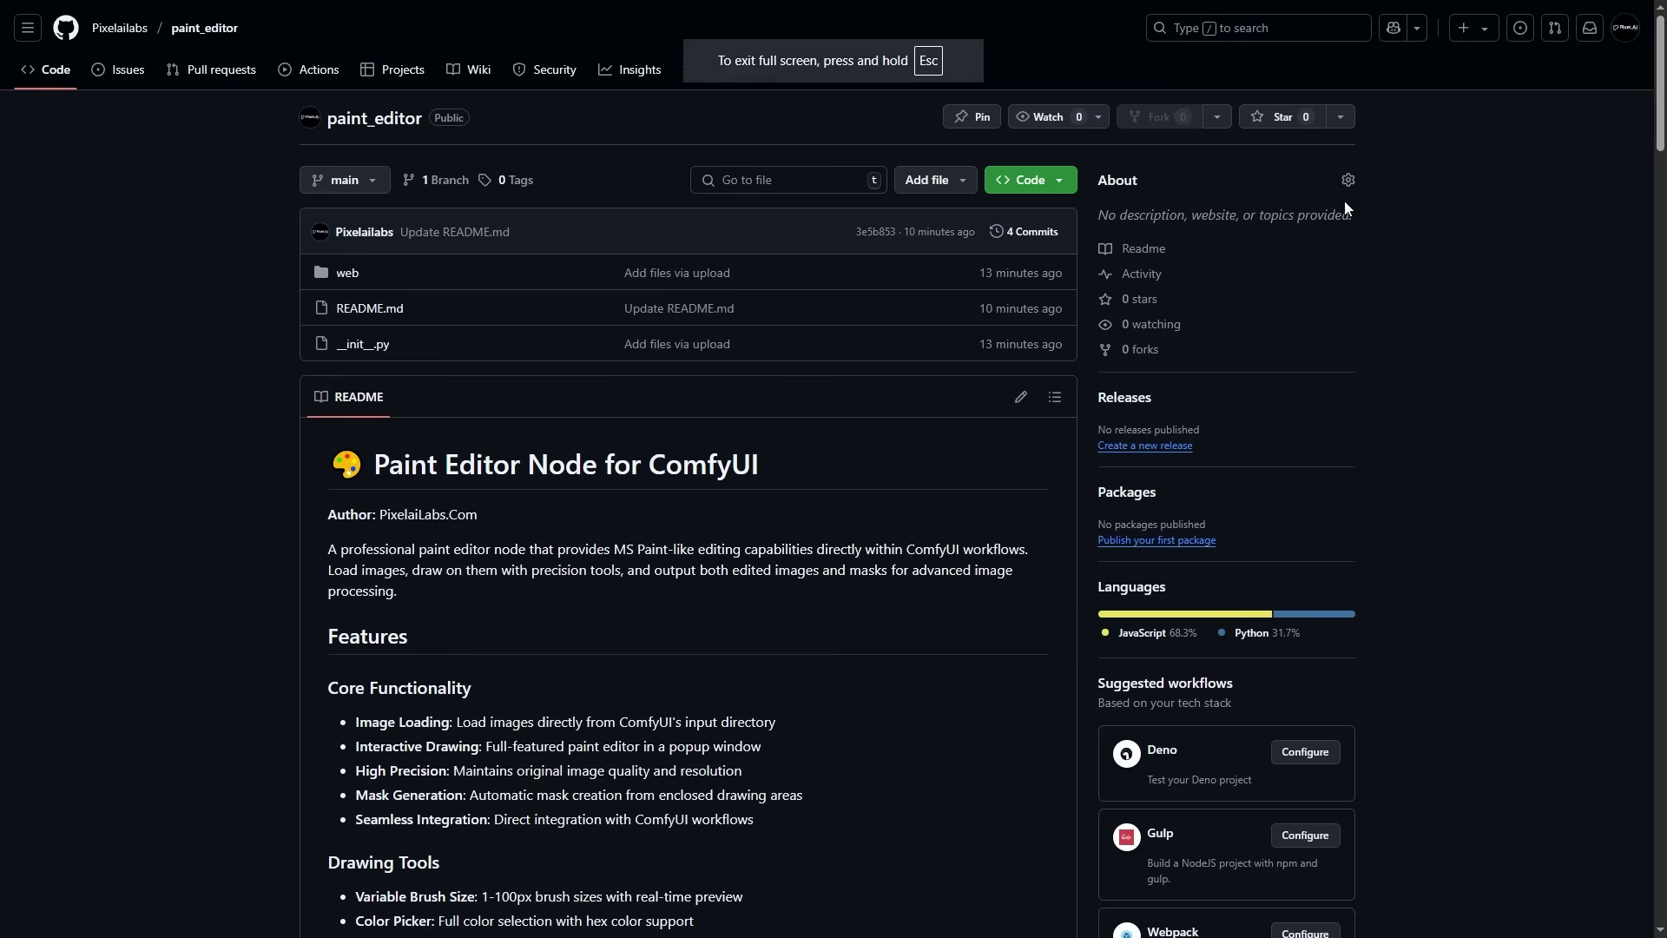
{"action": "left_click", "coordinate": [1031, 181]}
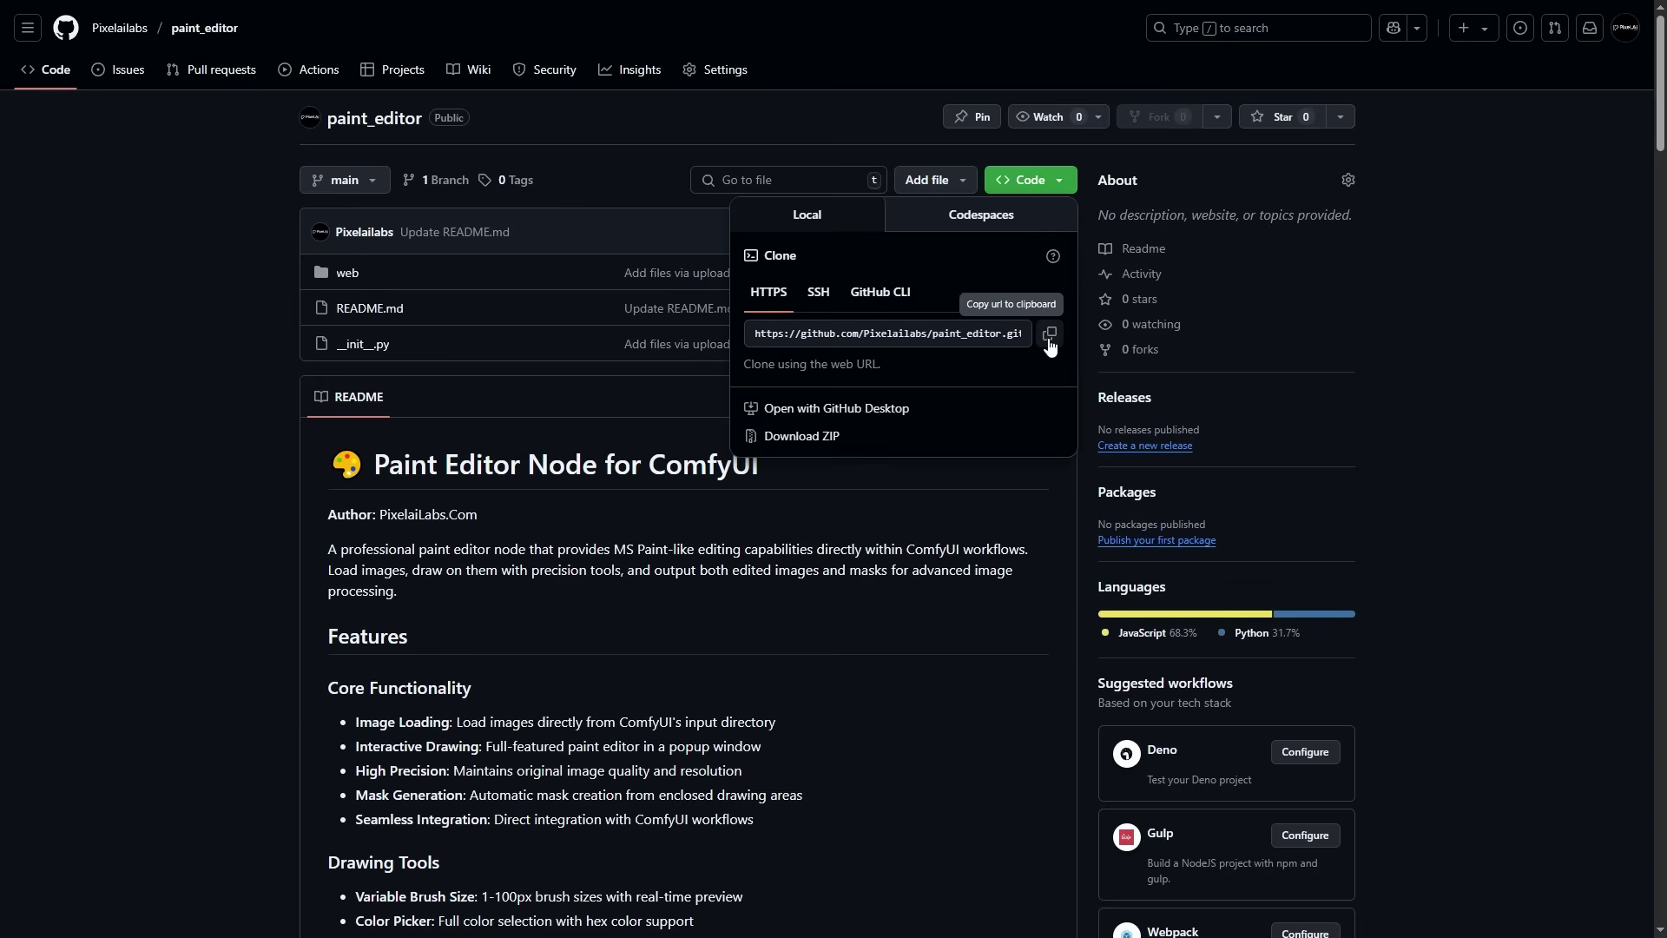
{"action": "left_click", "coordinate": [1049, 334]}
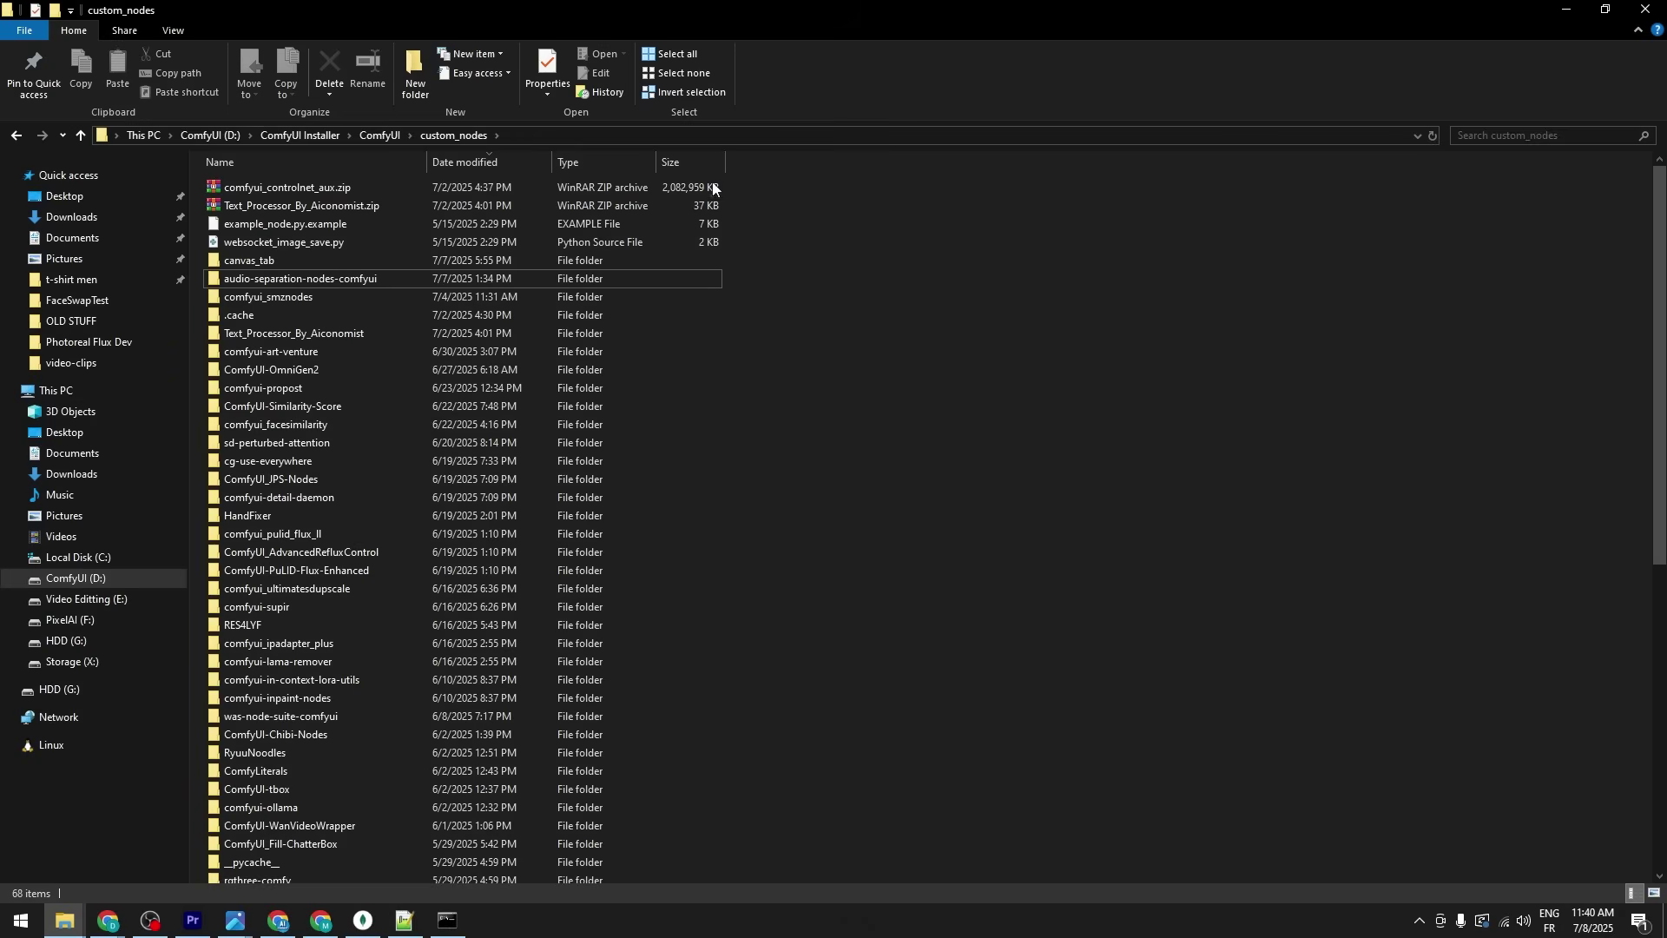
Git-clone the paint_editor repository into custom_nodes from cmd, then open the paint_editor folder.
{"action": "left_click", "coordinate": [547, 136]}
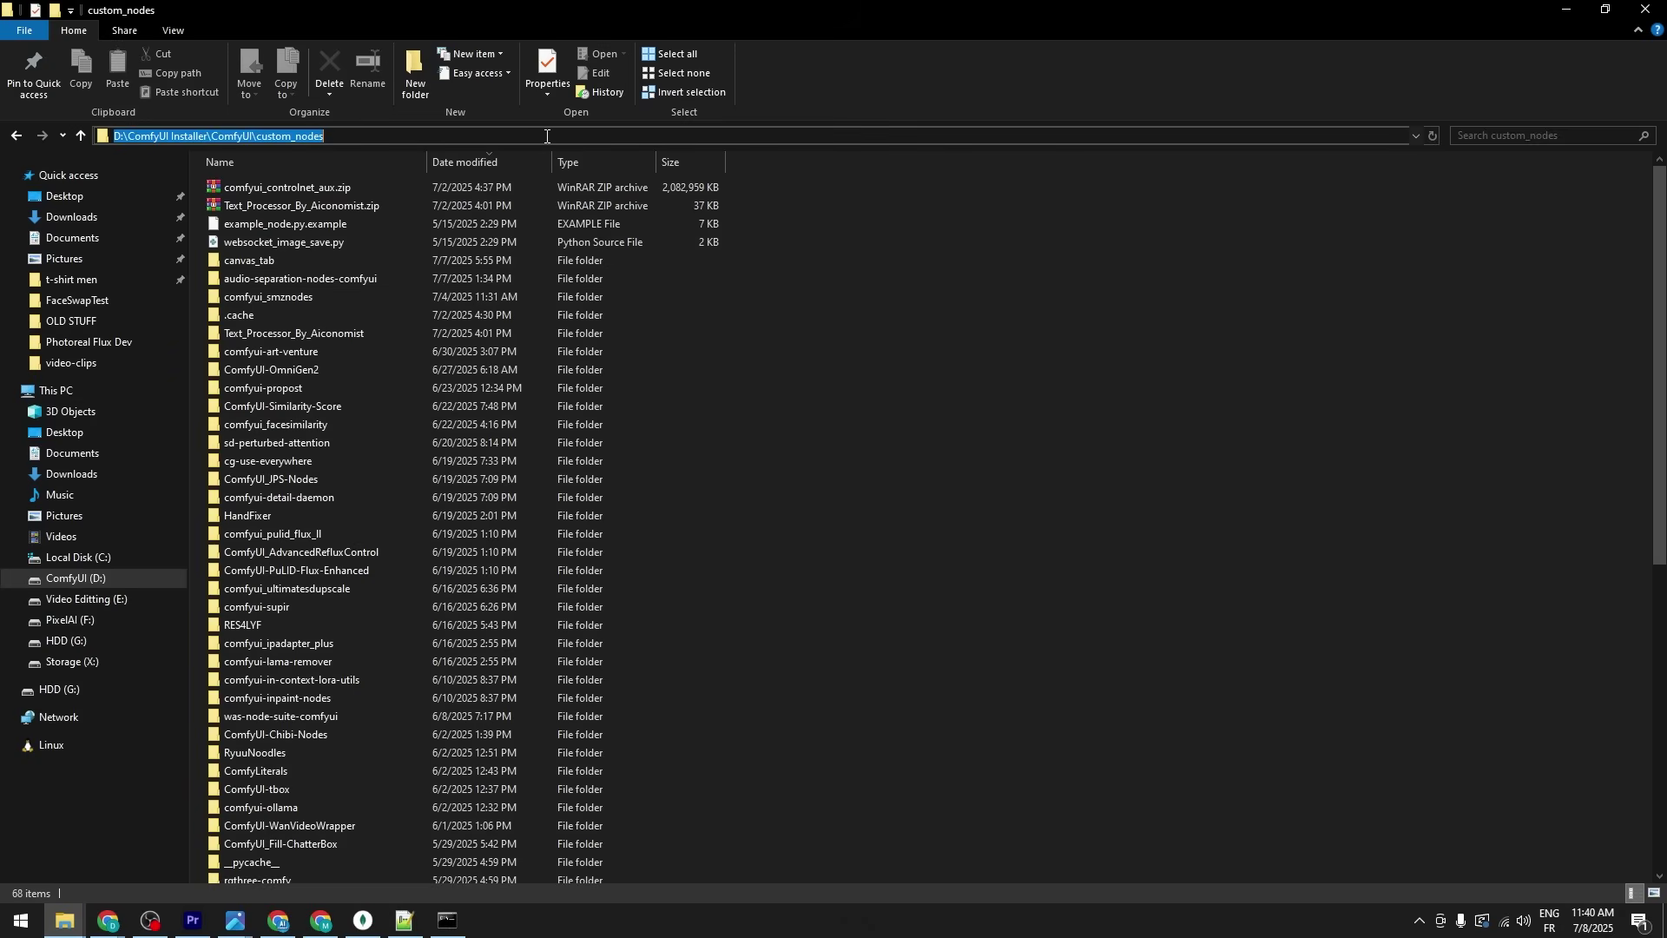
{"action": "type", "text": "cmd"}
{"action": "key", "text": "Return"}
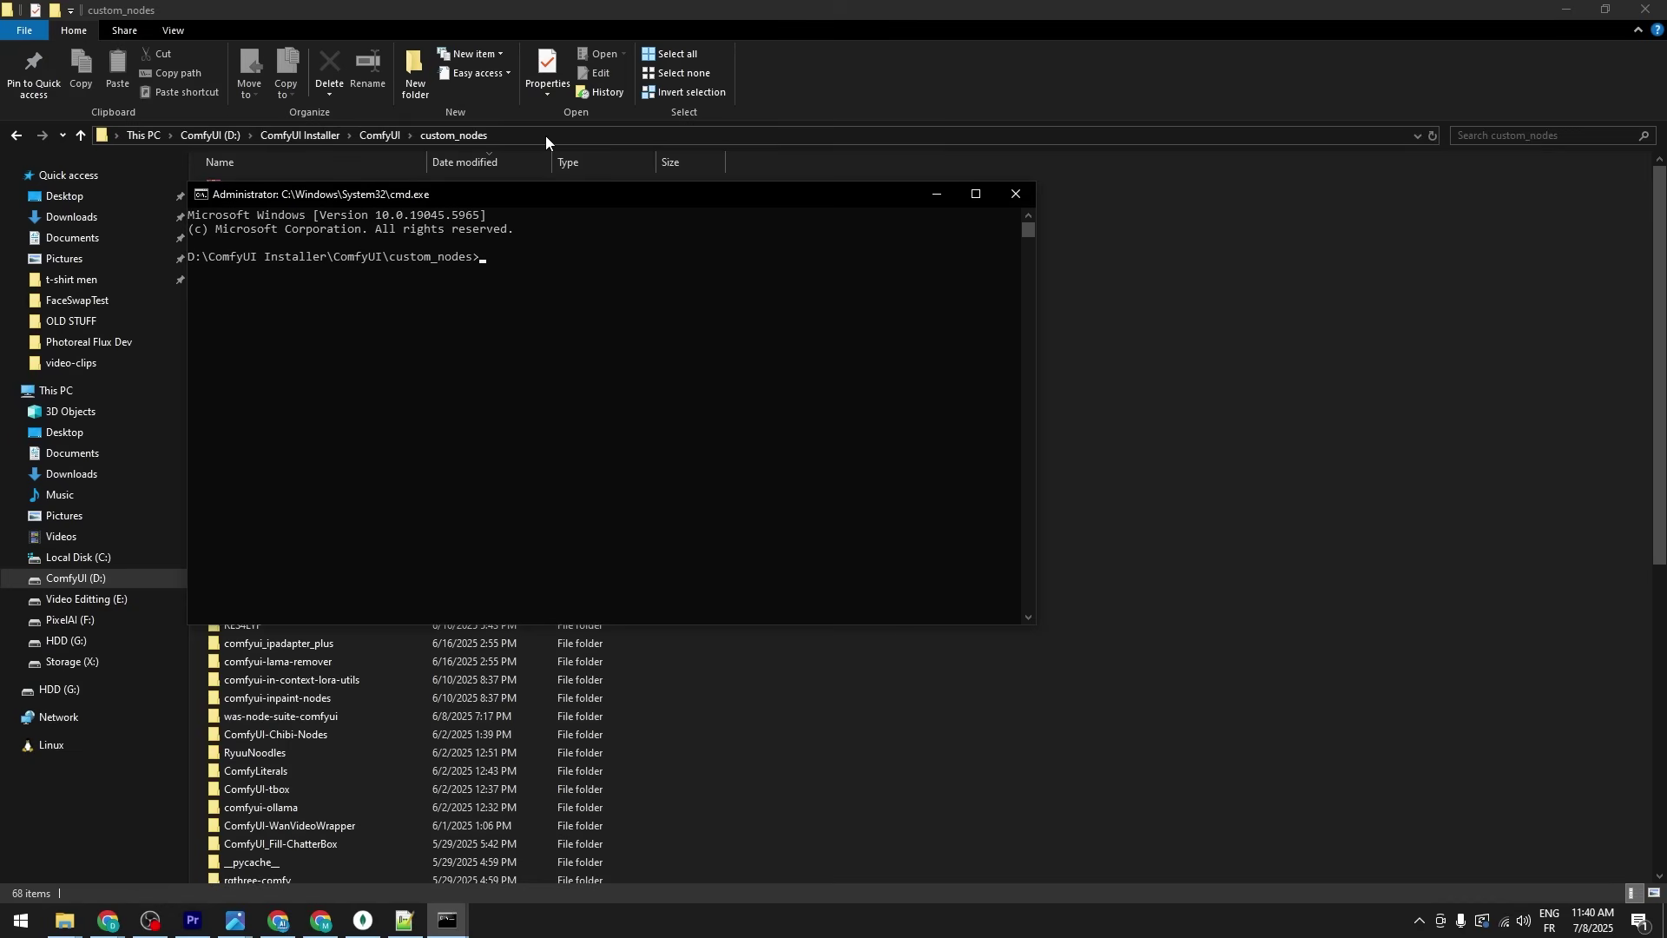
{"action": "type", "text": "git clone"}
{"action": "key", "text": "ctrl+v"}
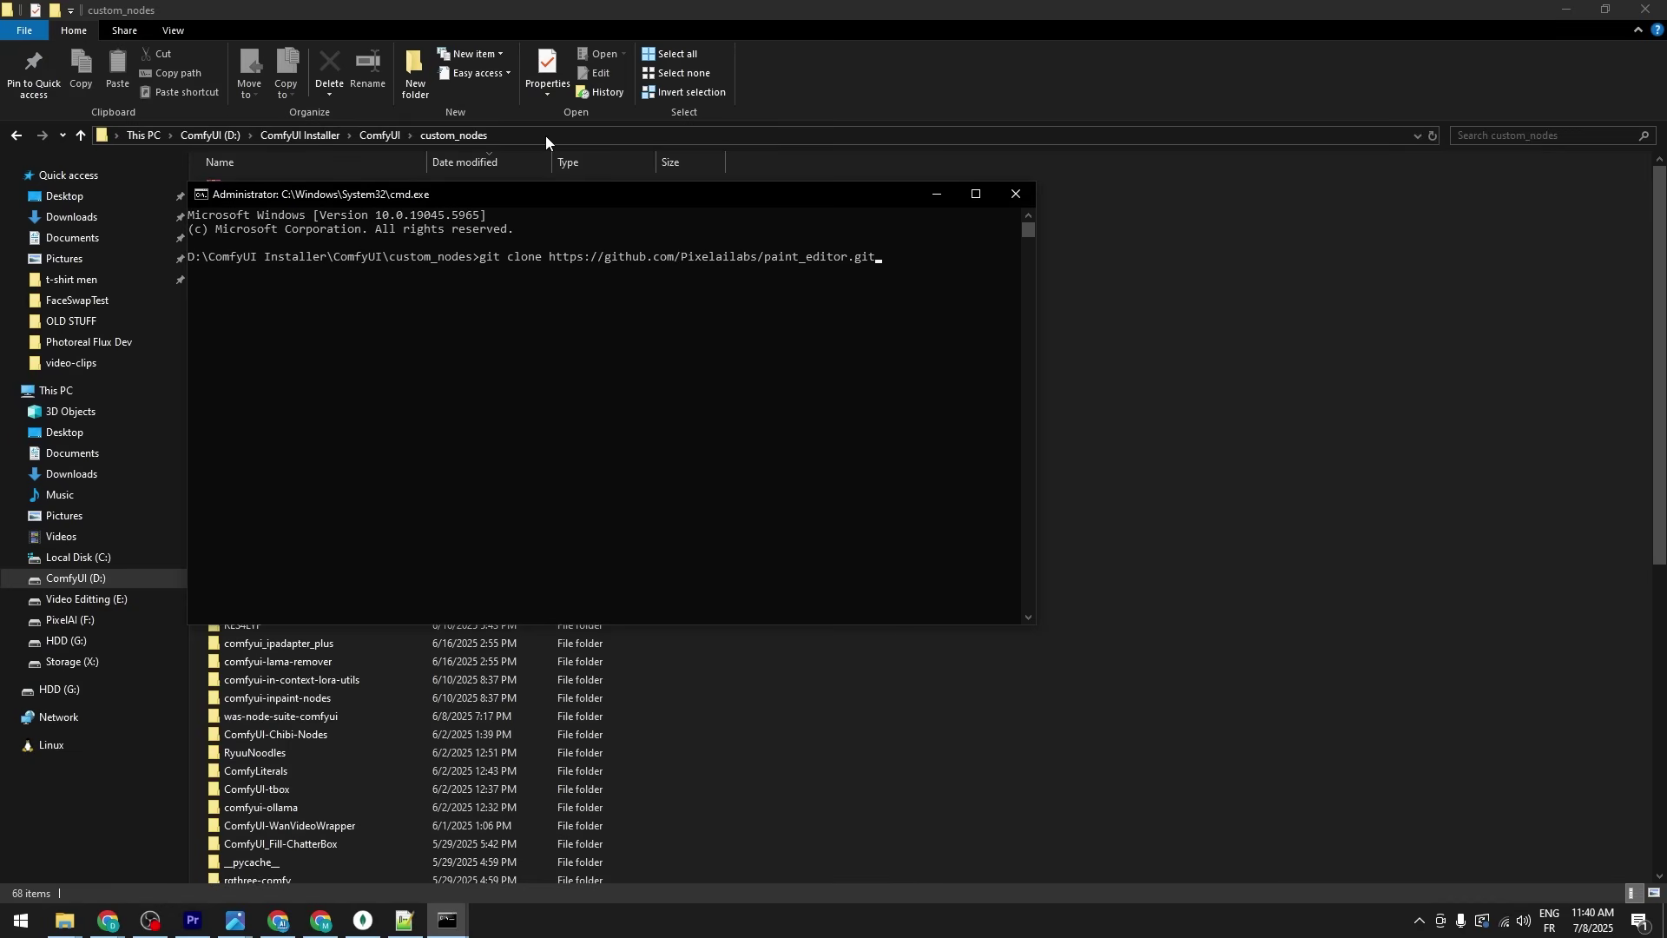
{"action": "key", "text": "Return"}
{"action": "left_click", "coordinate": [1011, 195]}
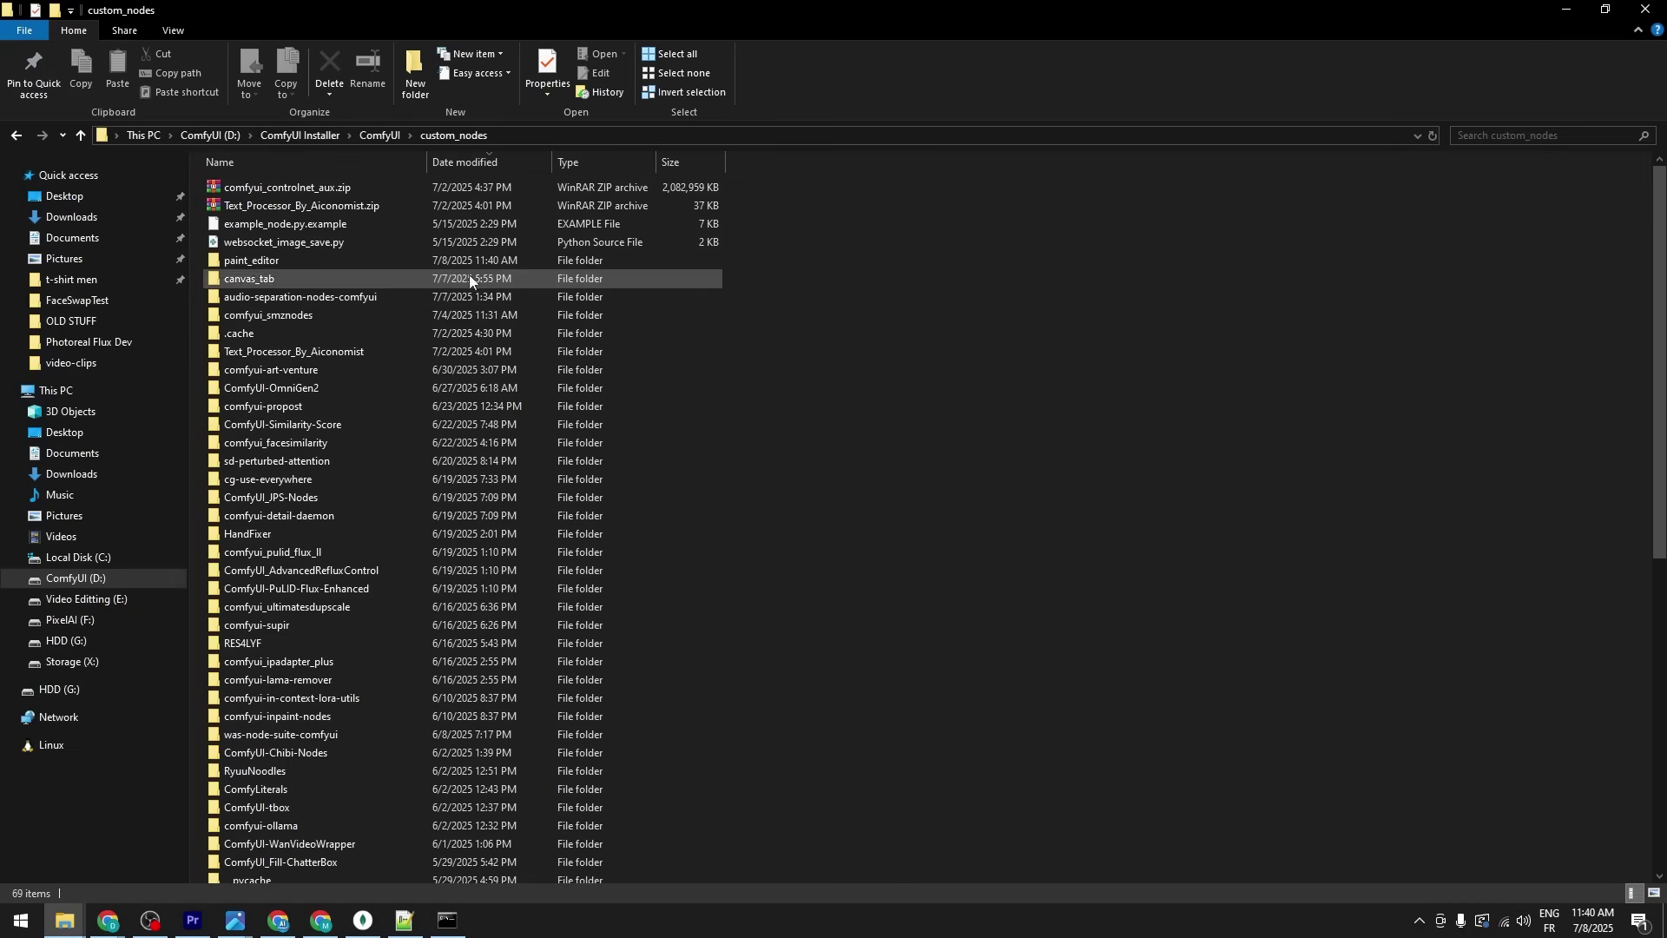
{"action": "double_click", "coordinate": [469, 275]}
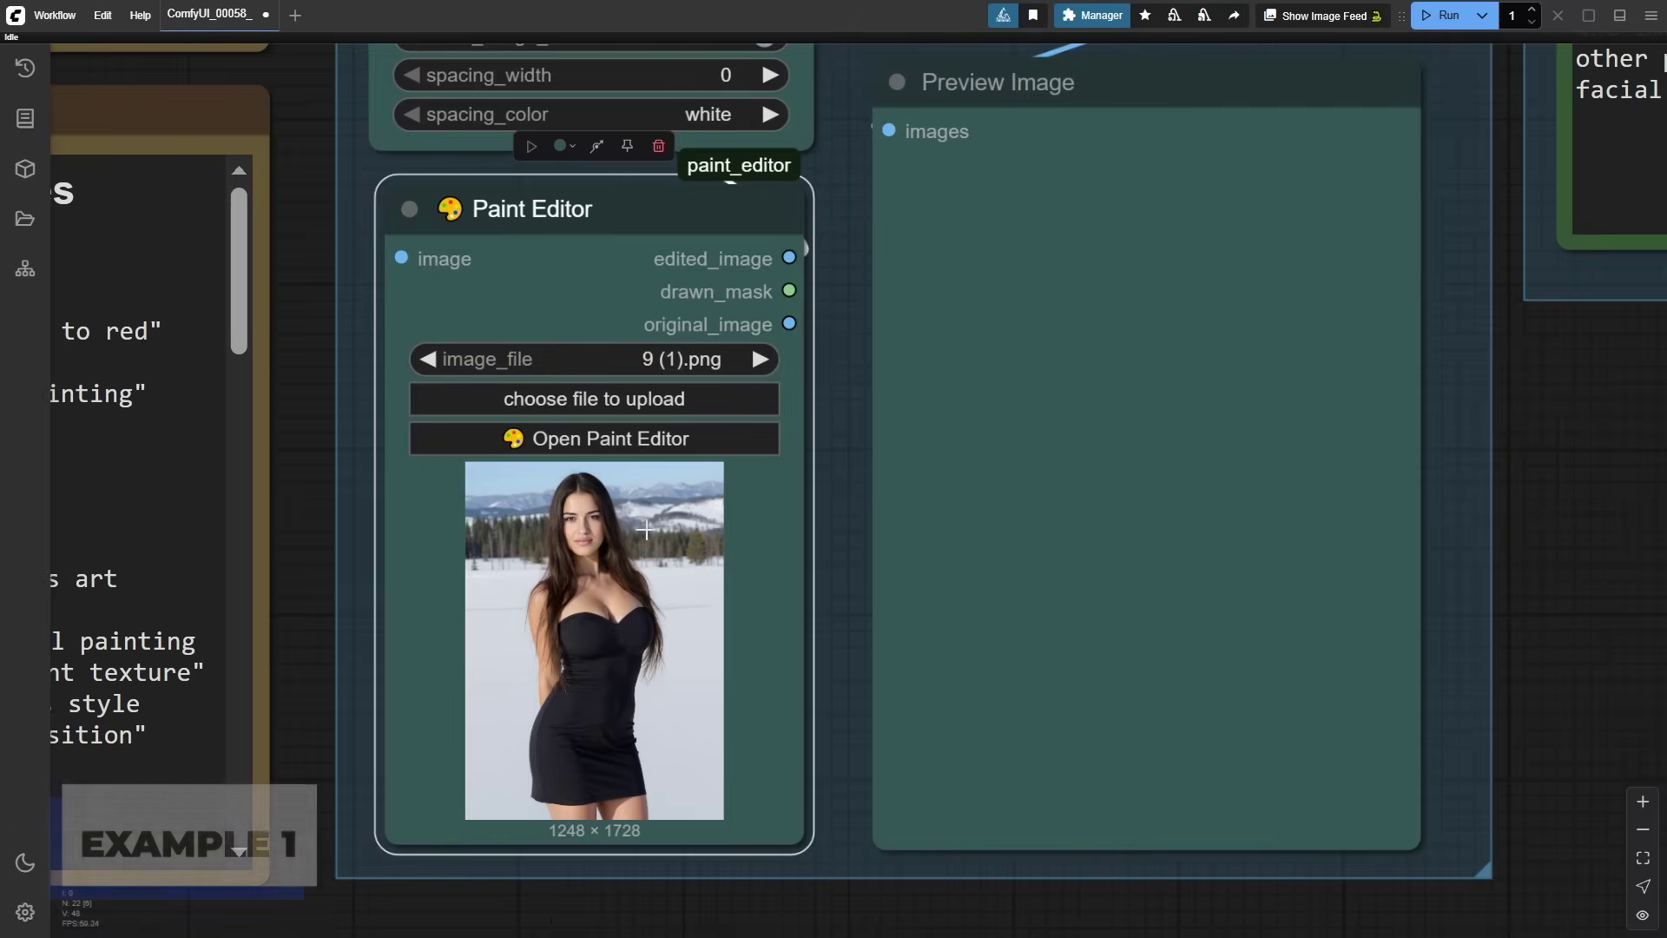
Trace a red outline with brush size 12 around the black dress and save the image.
{"action": "left_click", "coordinate": [640, 439]}
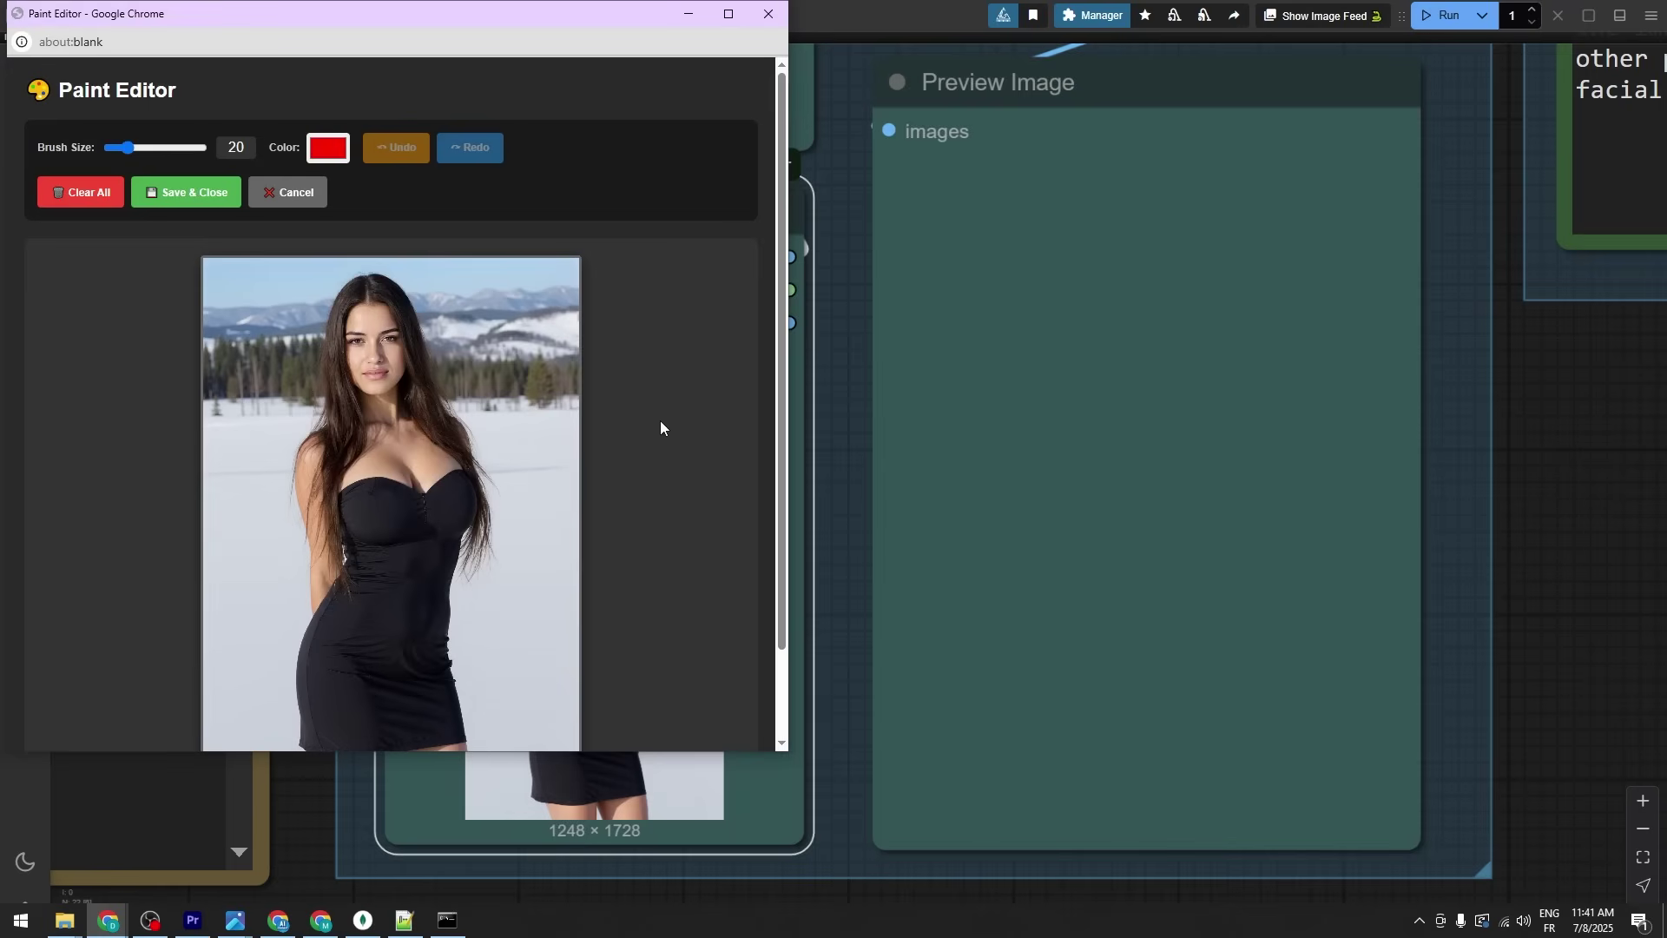
{"action": "left_click_drag", "start_coordinate": [788, 754], "coordinate": [901, 851]}
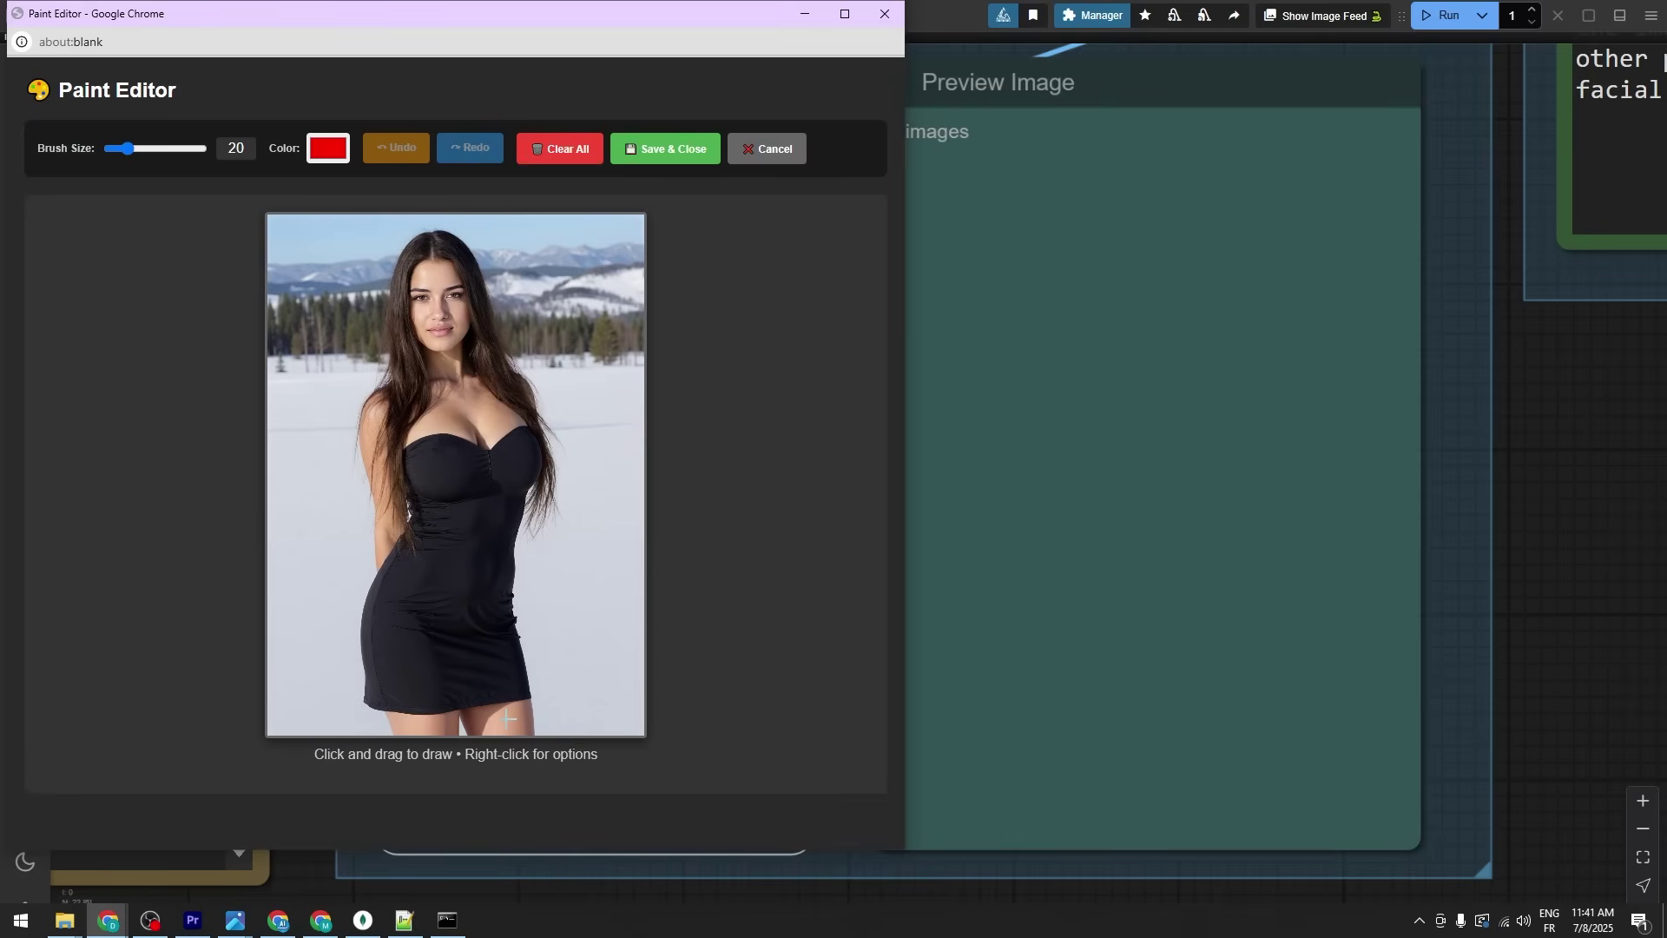
{"action": "left_click_drag", "start_coordinate": [126, 148], "coordinate": [120, 153]}
{"action": "mouse_move", "coordinate": [407, 365]}
{"action": "left_mouse_down"}
{"action": "mouse_move", "coordinate": [342, 443]}
{"action": "mouse_move", "coordinate": [353, 729]}
{"action": "mouse_move", "coordinate": [405, 733]}
{"action": "left_mouse_up"}
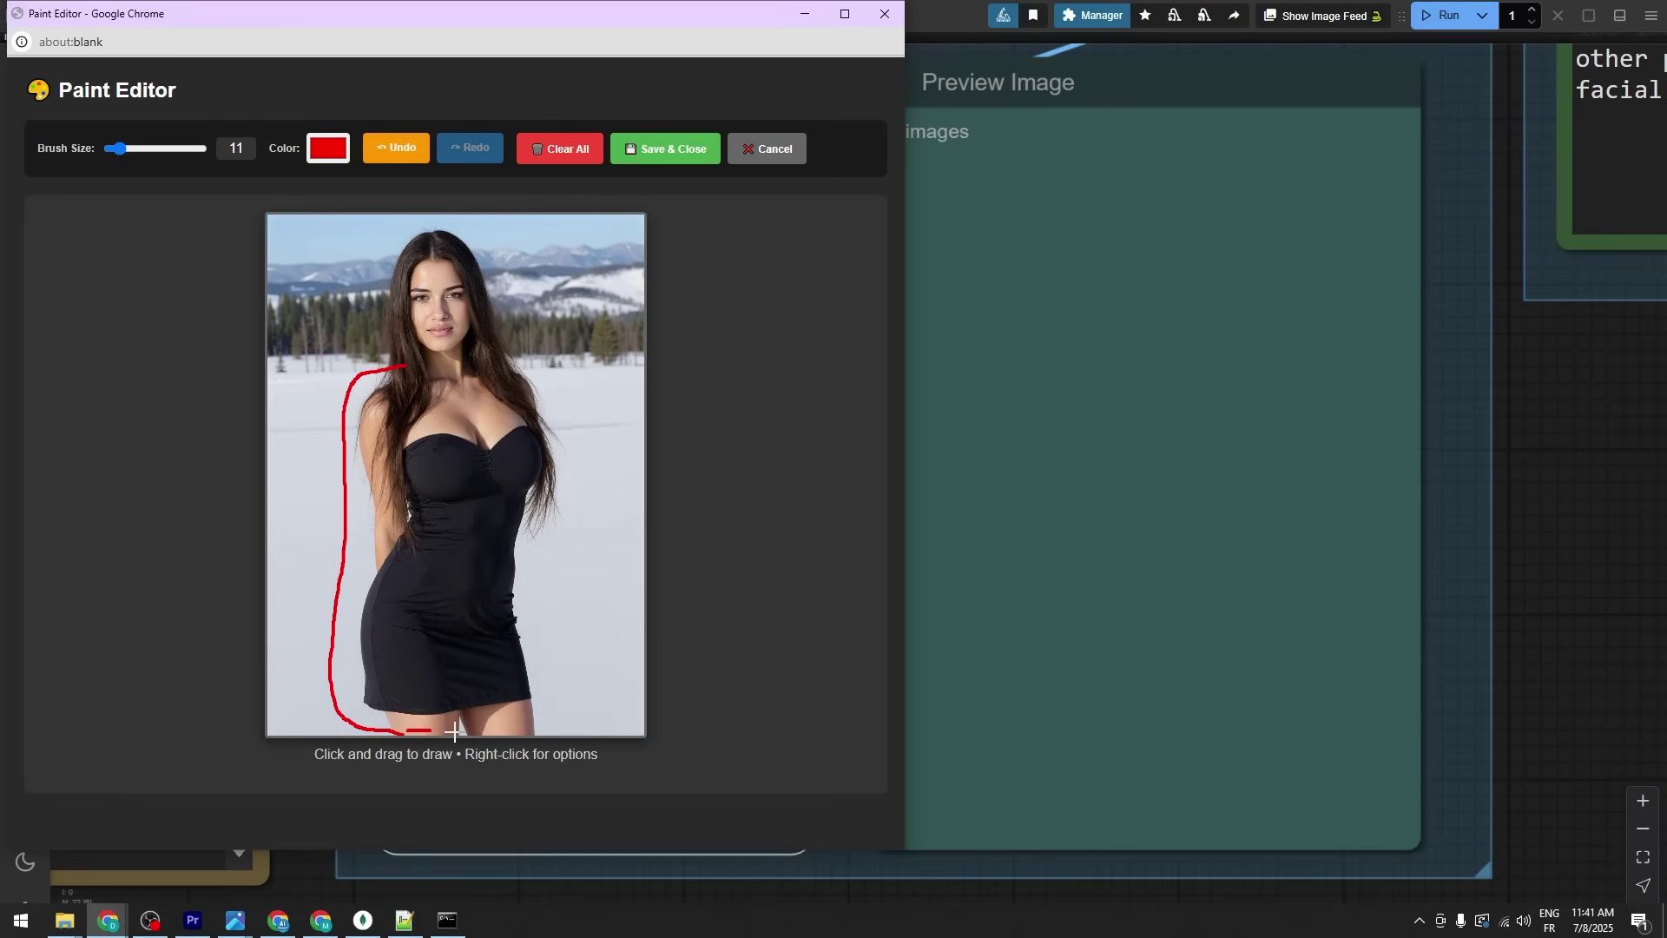
{"action": "key", "text": "ctrl+z"}
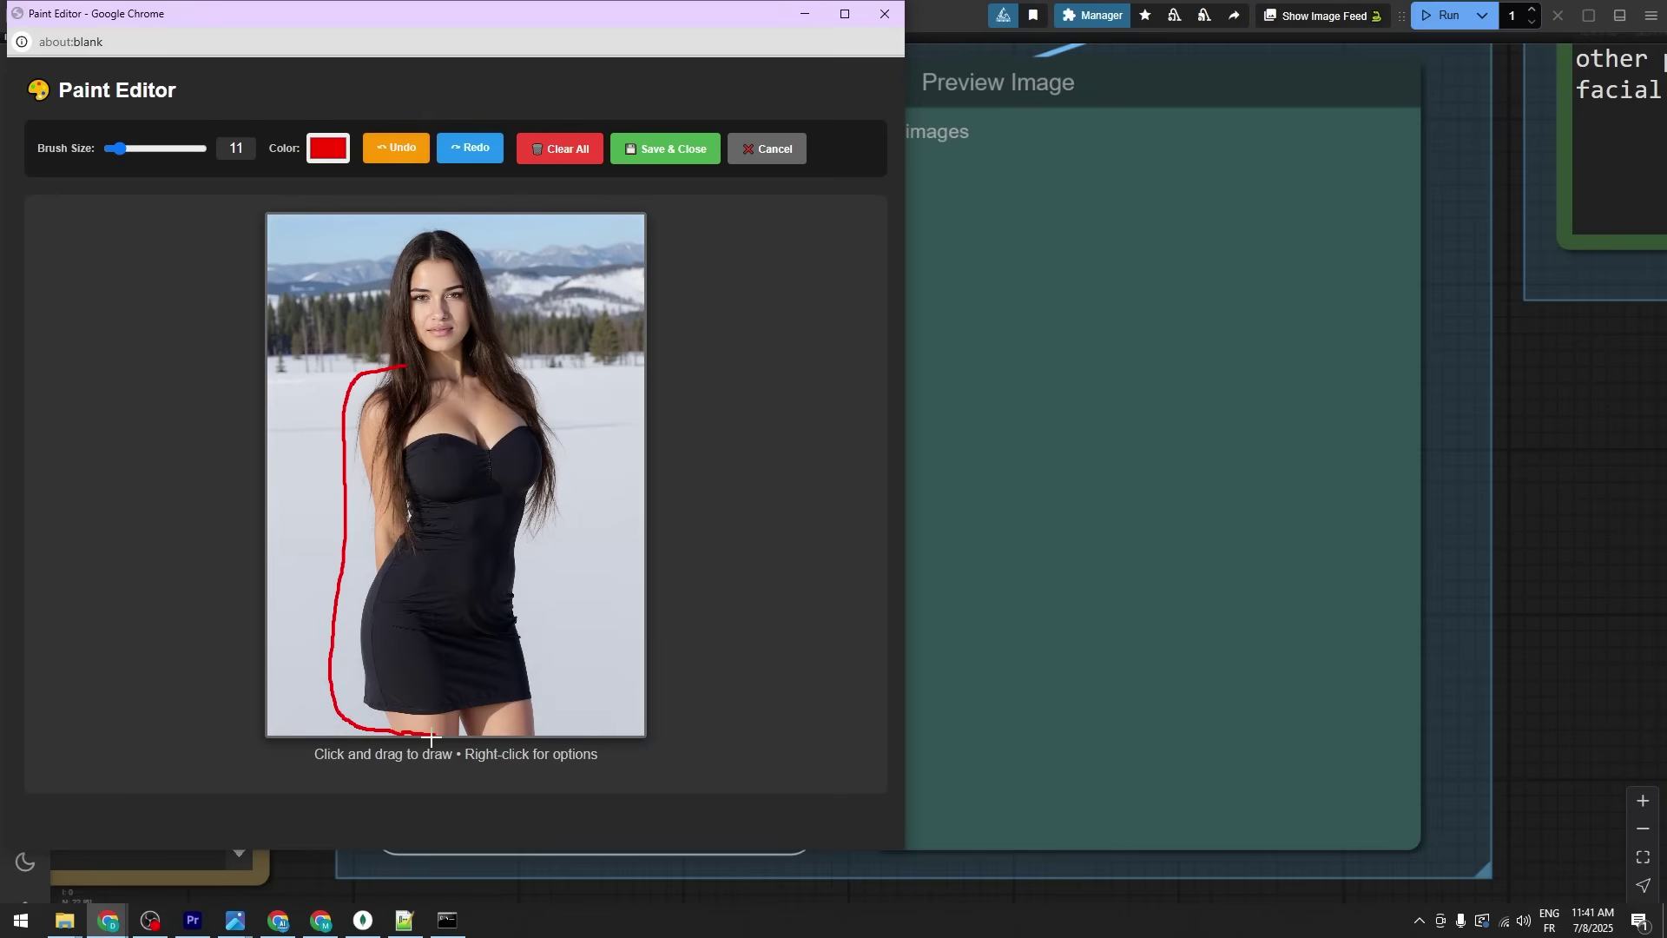
{"action": "mouse_move", "coordinate": [403, 735]}
{"action": "left_mouse_down"}
{"action": "mouse_move", "coordinate": [545, 561]}
{"action": "mouse_move", "coordinate": [400, 368]}
{"action": "left_mouse_up"}
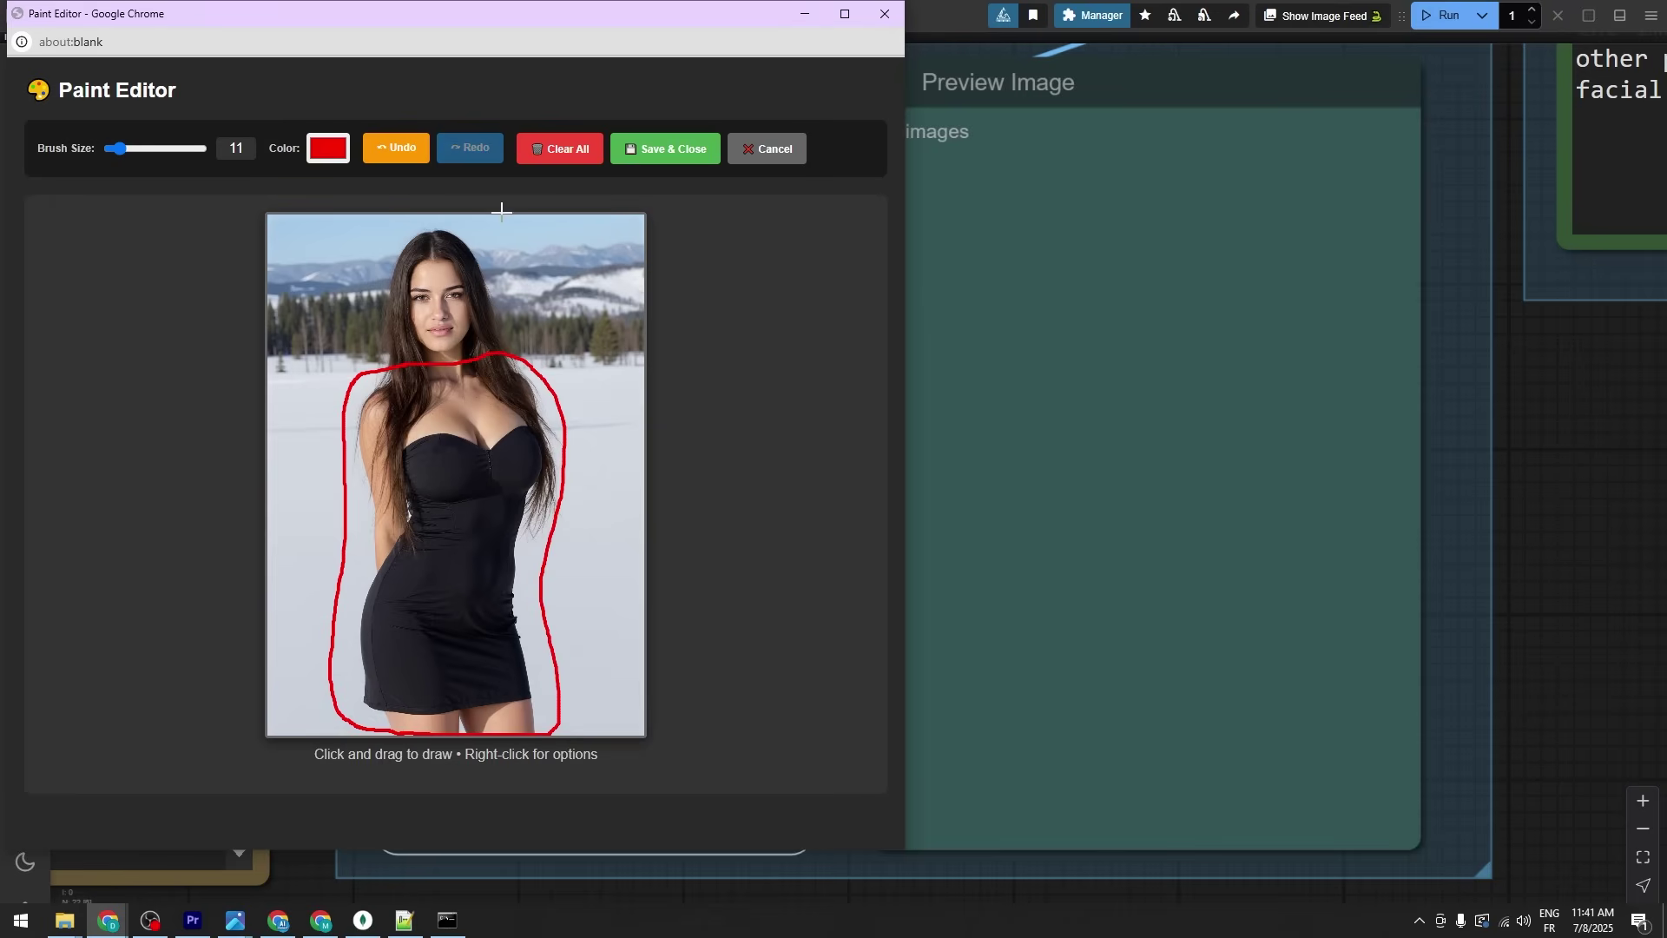
{"action": "left_click", "coordinate": [652, 153]}
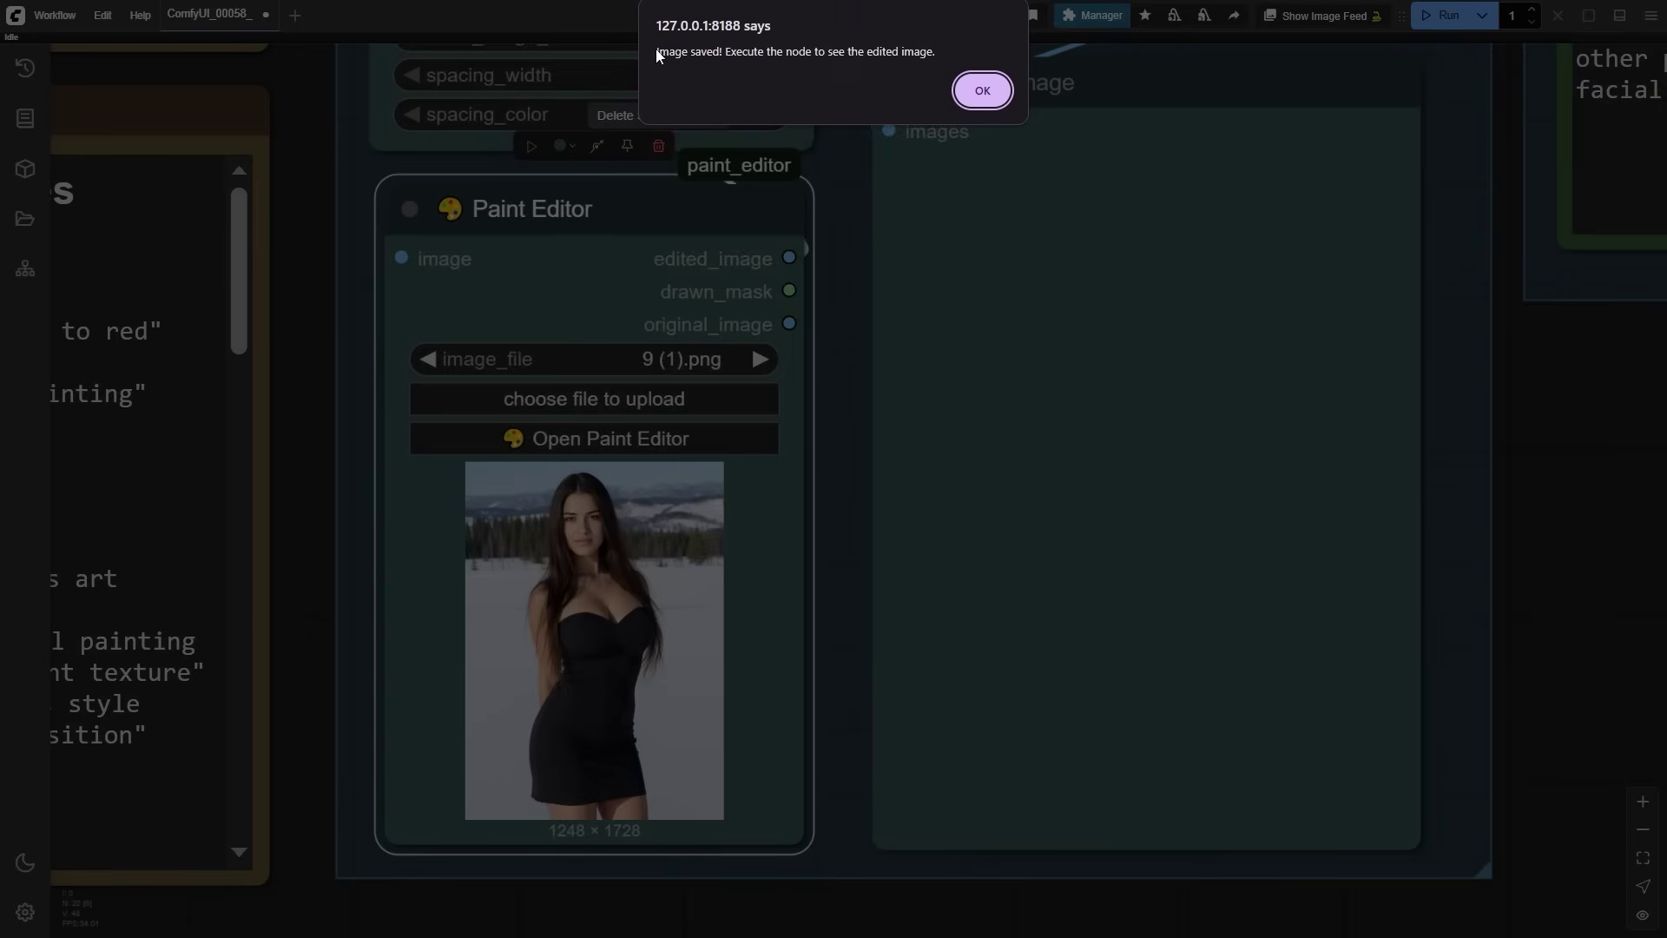
{"action": "left_click", "coordinate": [983, 90]}
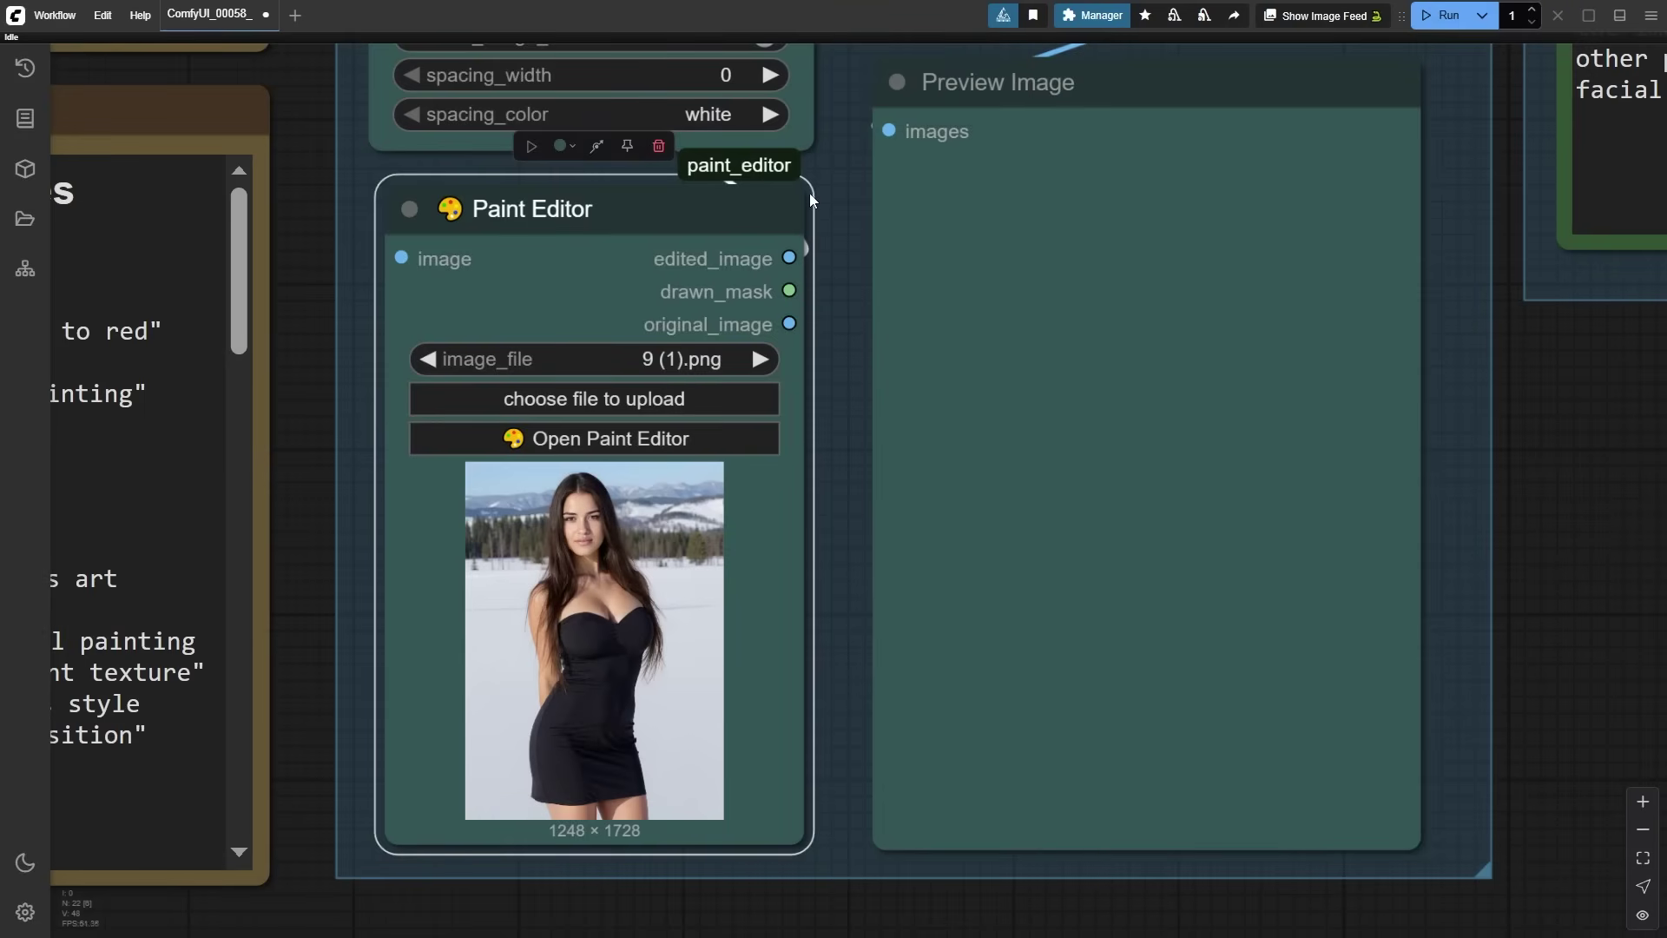
{"action": "scroll", "coordinate": [833, 169], "scroll_direction": "down", "scroll_amount": 5}
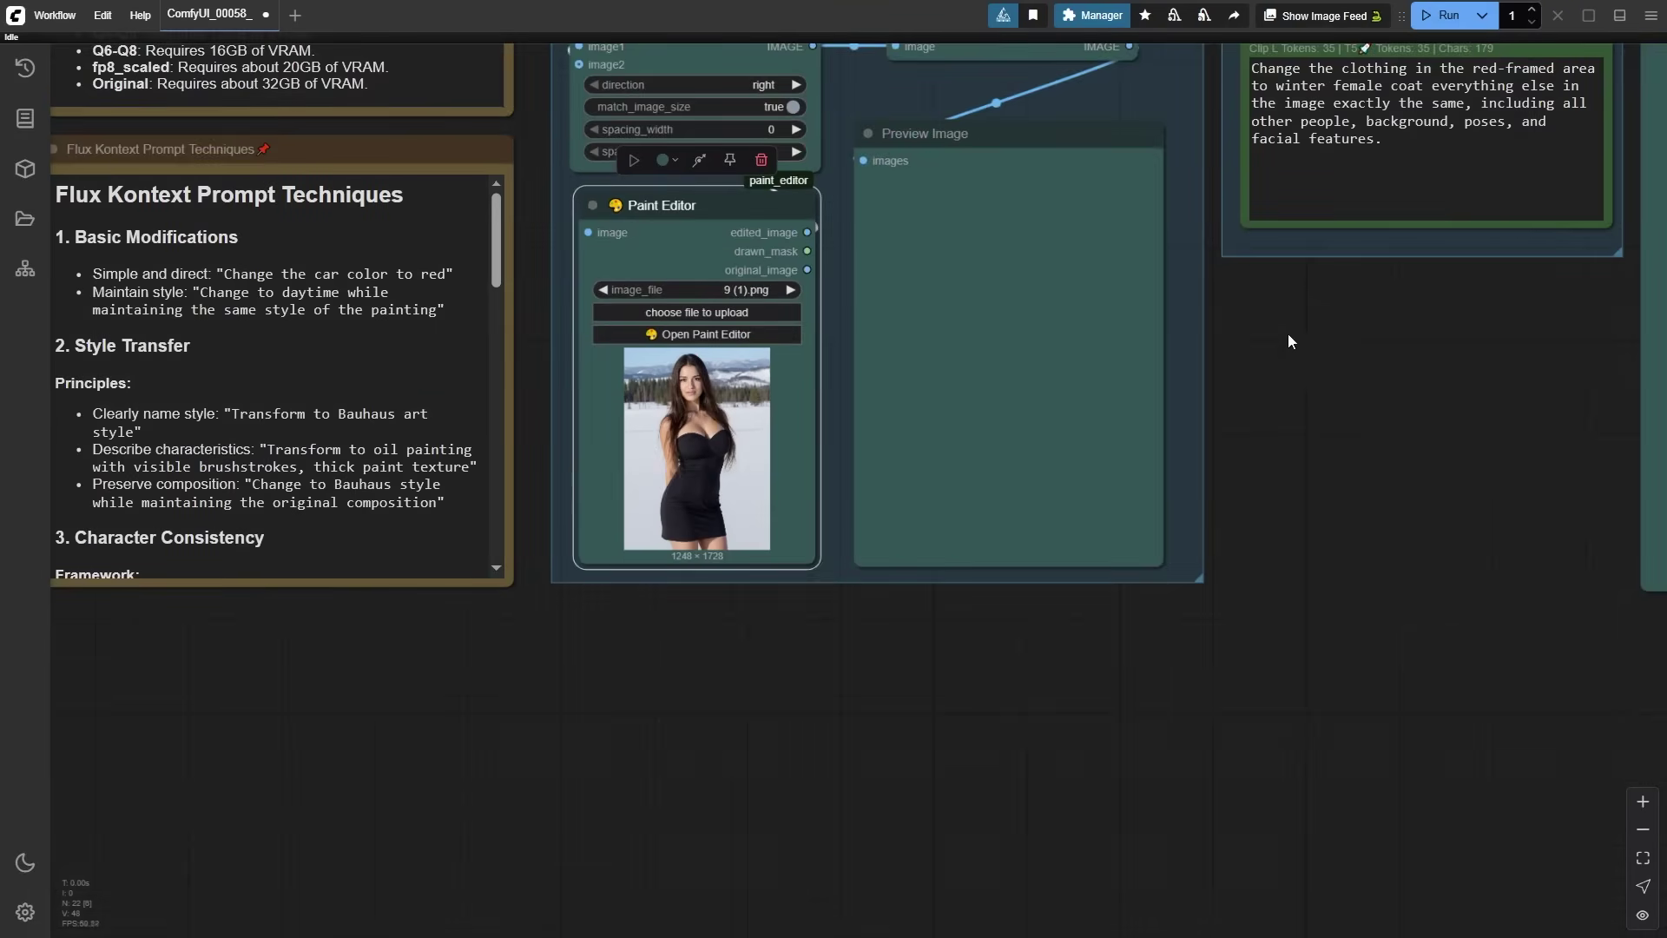
Word the prompt to turn red-framed clothing into a winter female coat, changing nothing else.
{"action": "mouse_move", "coordinate": [1288, 335]}
{"action": "left_mouse_down"}
{"action": "mouse_move", "coordinate": [632, 649]}
{"action": "mouse_move", "coordinate": [599, 683]}
{"action": "left_mouse_up"}
{"action": "scroll", "coordinate": [703, 464], "scroll_direction": "up", "scroll_amount": 5}
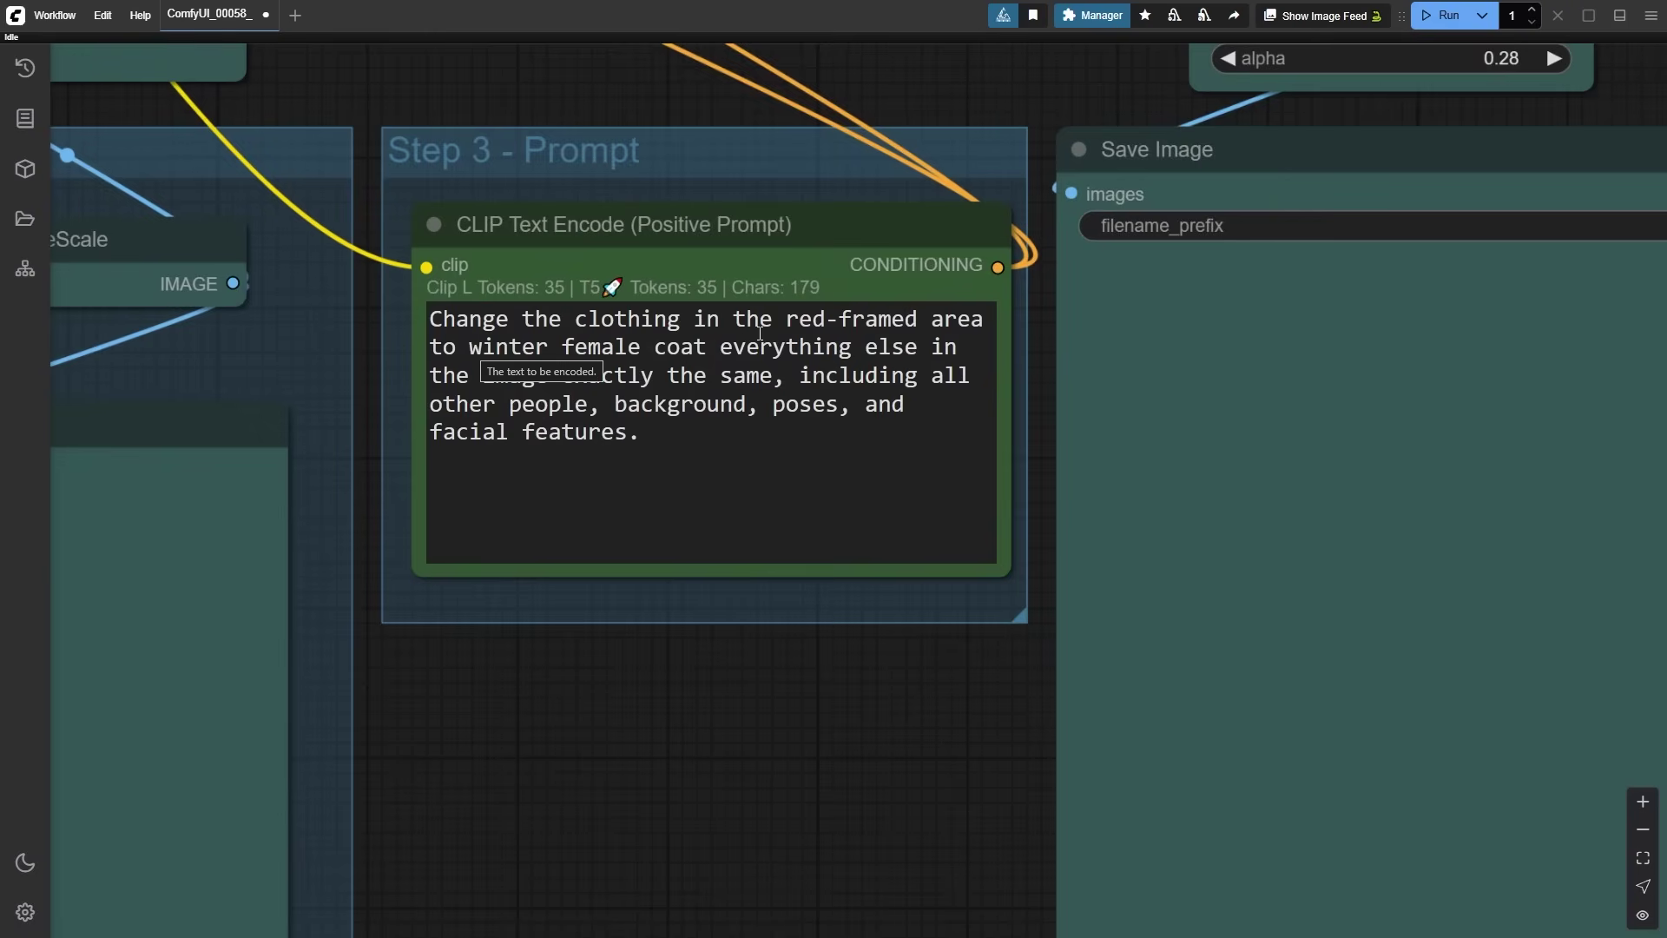
{"action": "left_click_drag", "start_coordinate": [780, 318], "coordinate": [916, 318]}
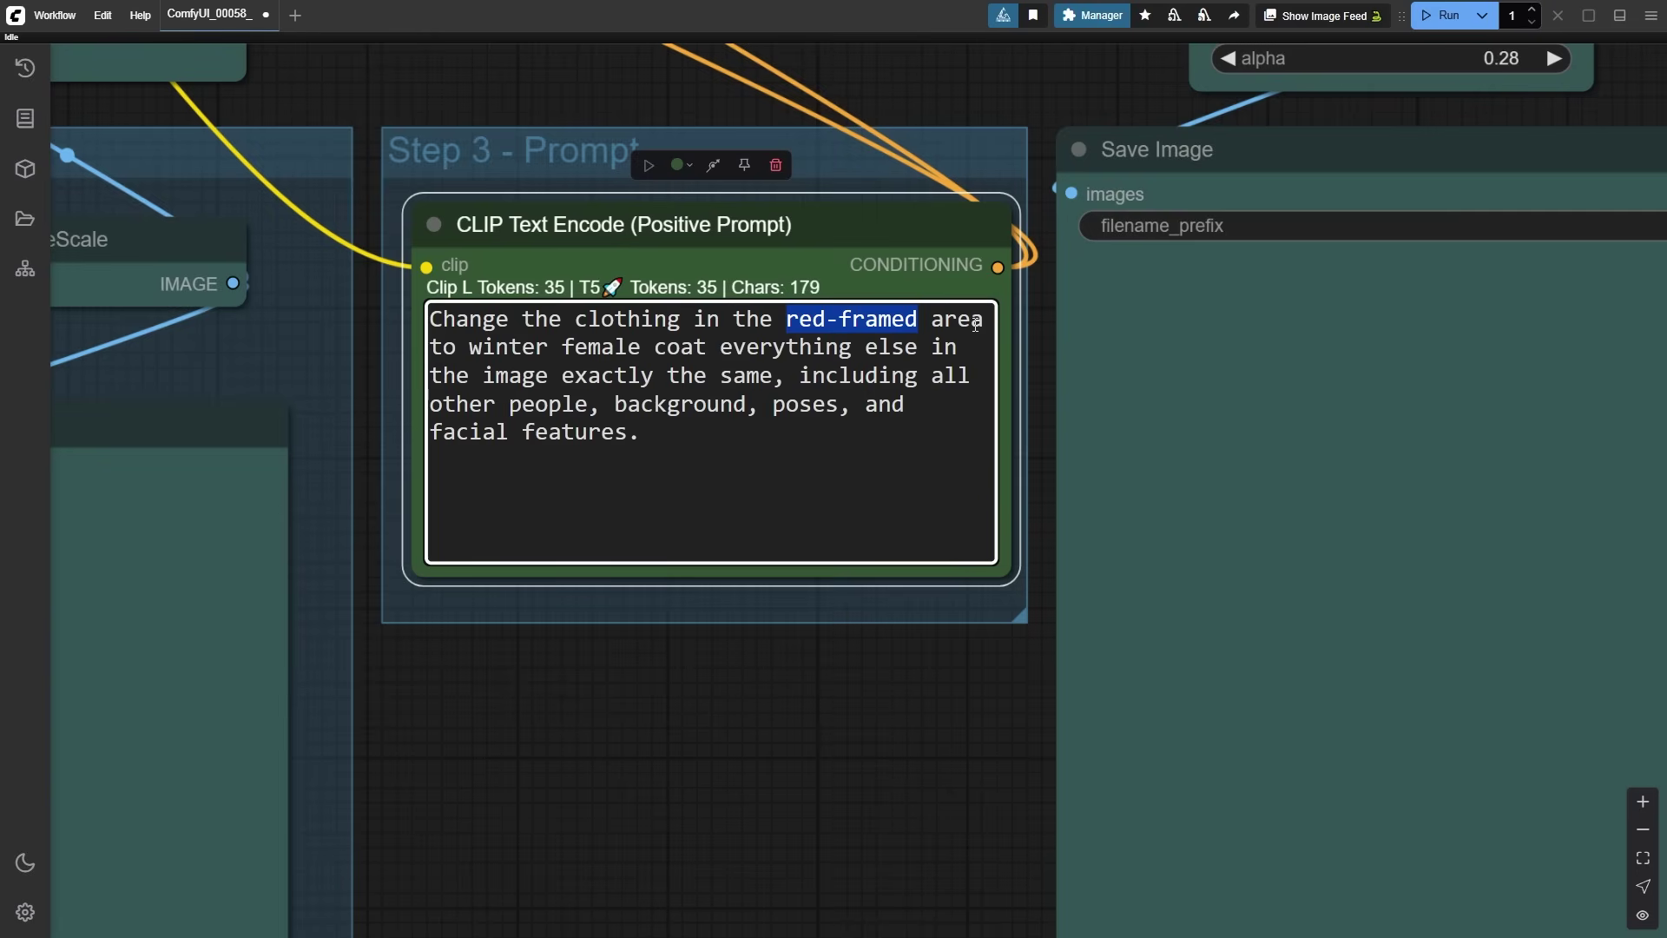
{"action": "left_click_drag", "start_coordinate": [470, 345], "coordinate": [709, 347]}
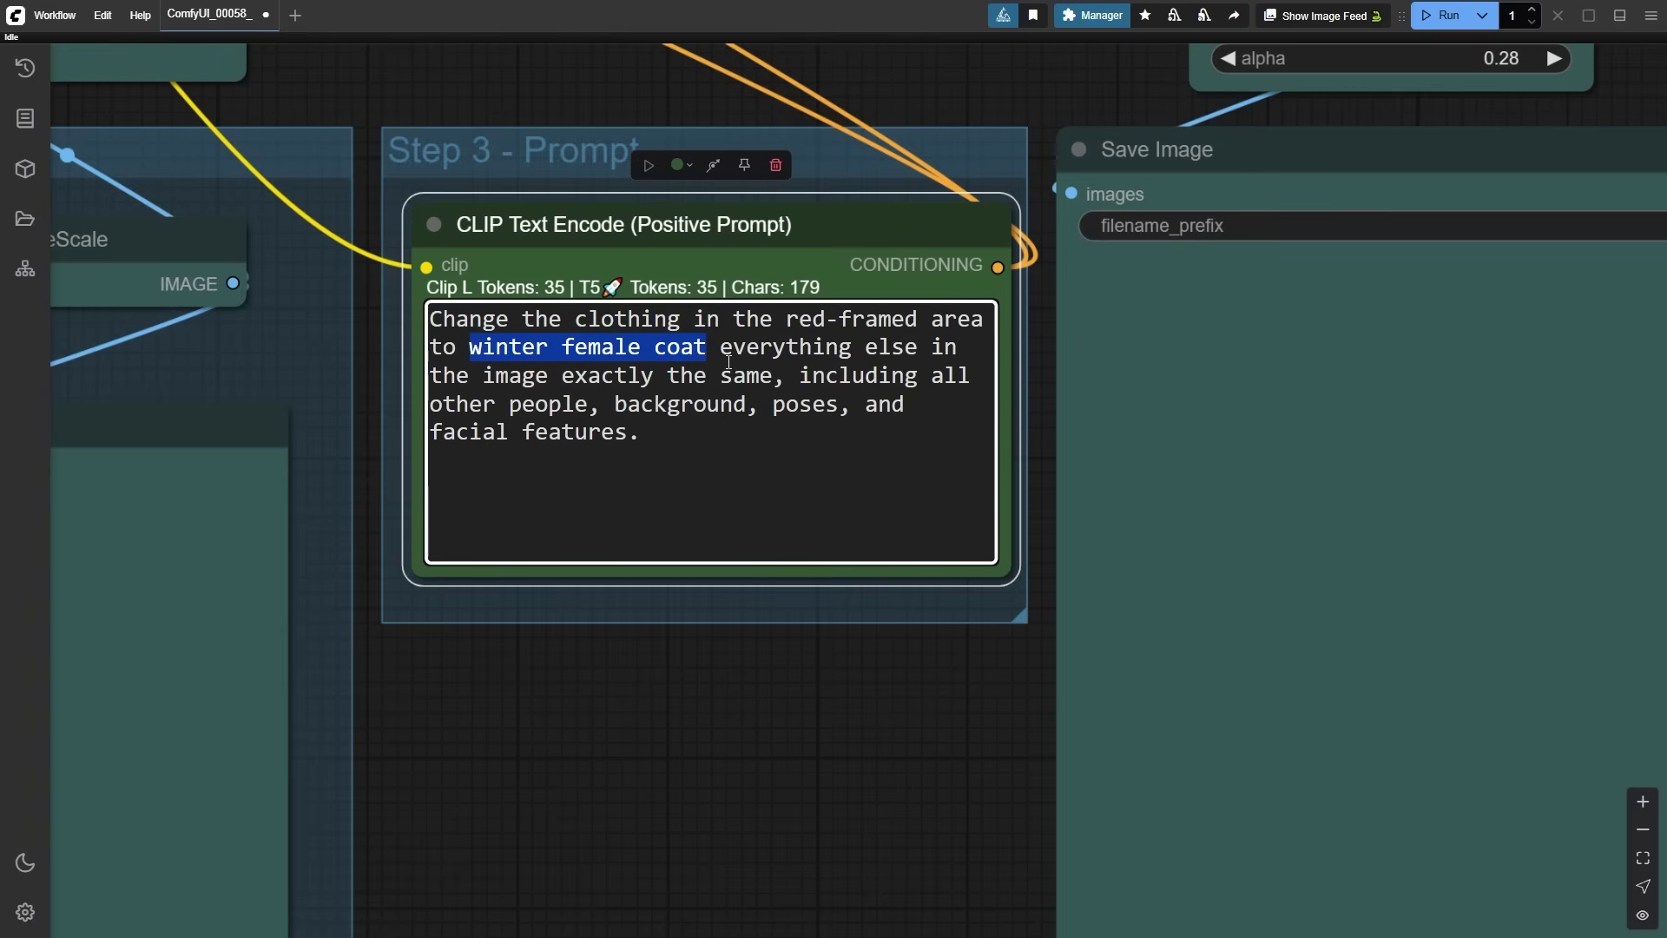
{"action": "mouse_move", "coordinate": [721, 347]}
{"action": "left_mouse_down"}
{"action": "mouse_move", "coordinate": [842, 376]}
{"action": "mouse_move", "coordinate": [879, 440]}
{"action": "left_mouse_up"}
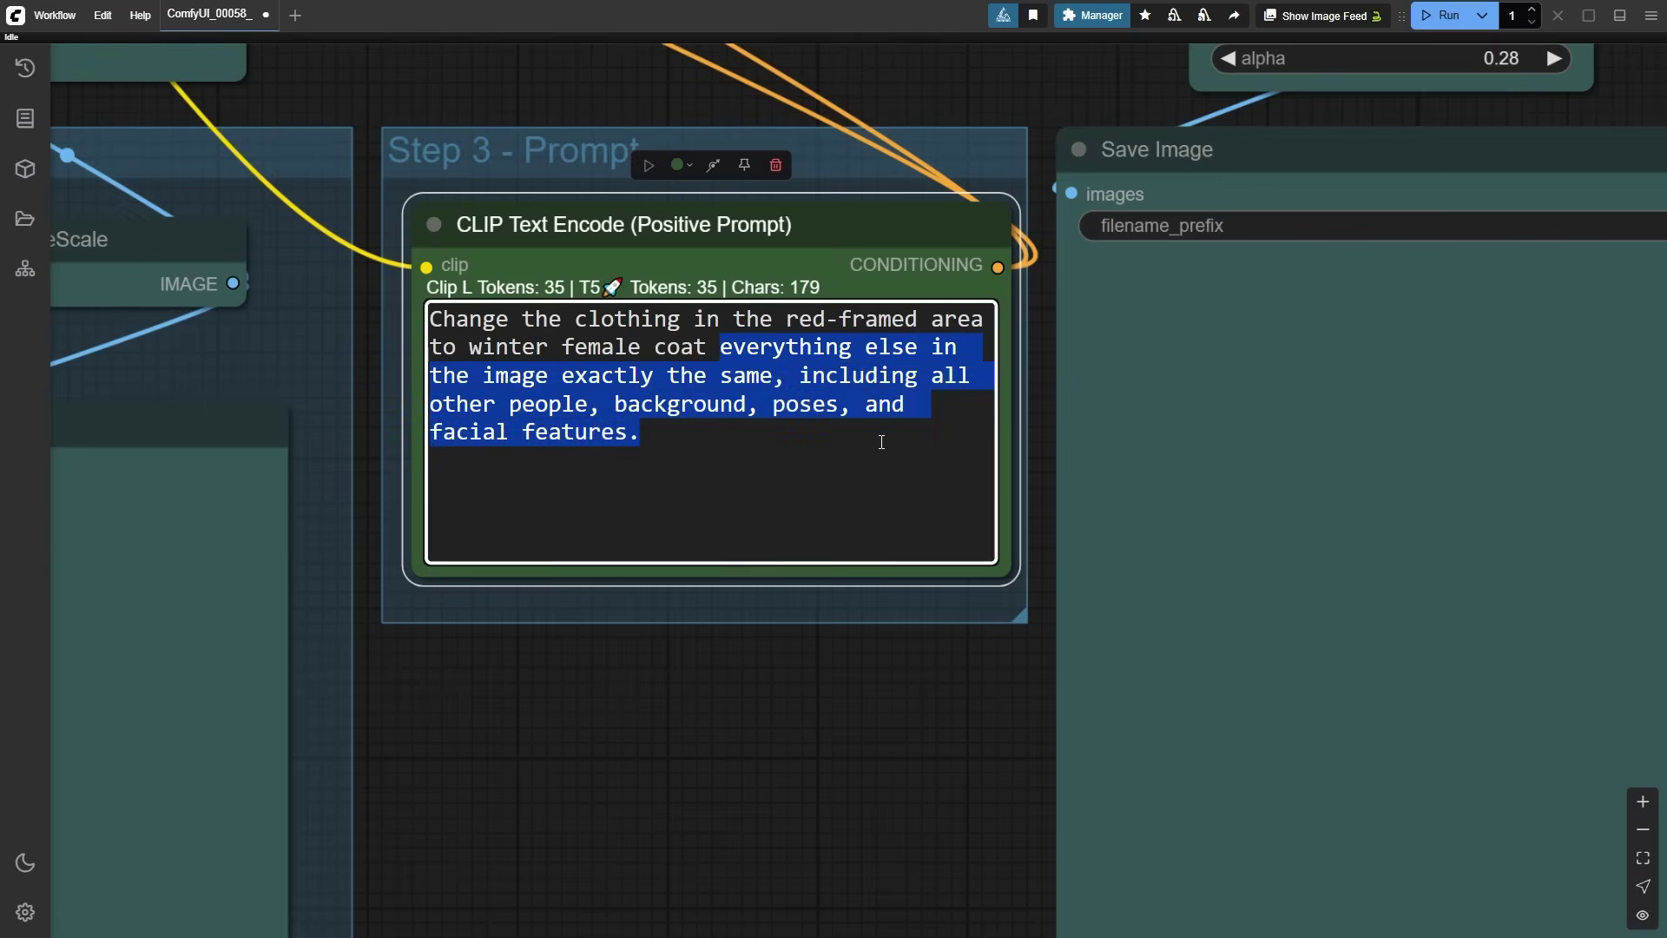
{"action": "scroll", "coordinate": [1132, 395], "scroll_direction": "down", "scroll_amount": 3}
{"action": "scroll", "coordinate": [1132, 395], "scroll_direction": "down", "scroll_amount": 6}
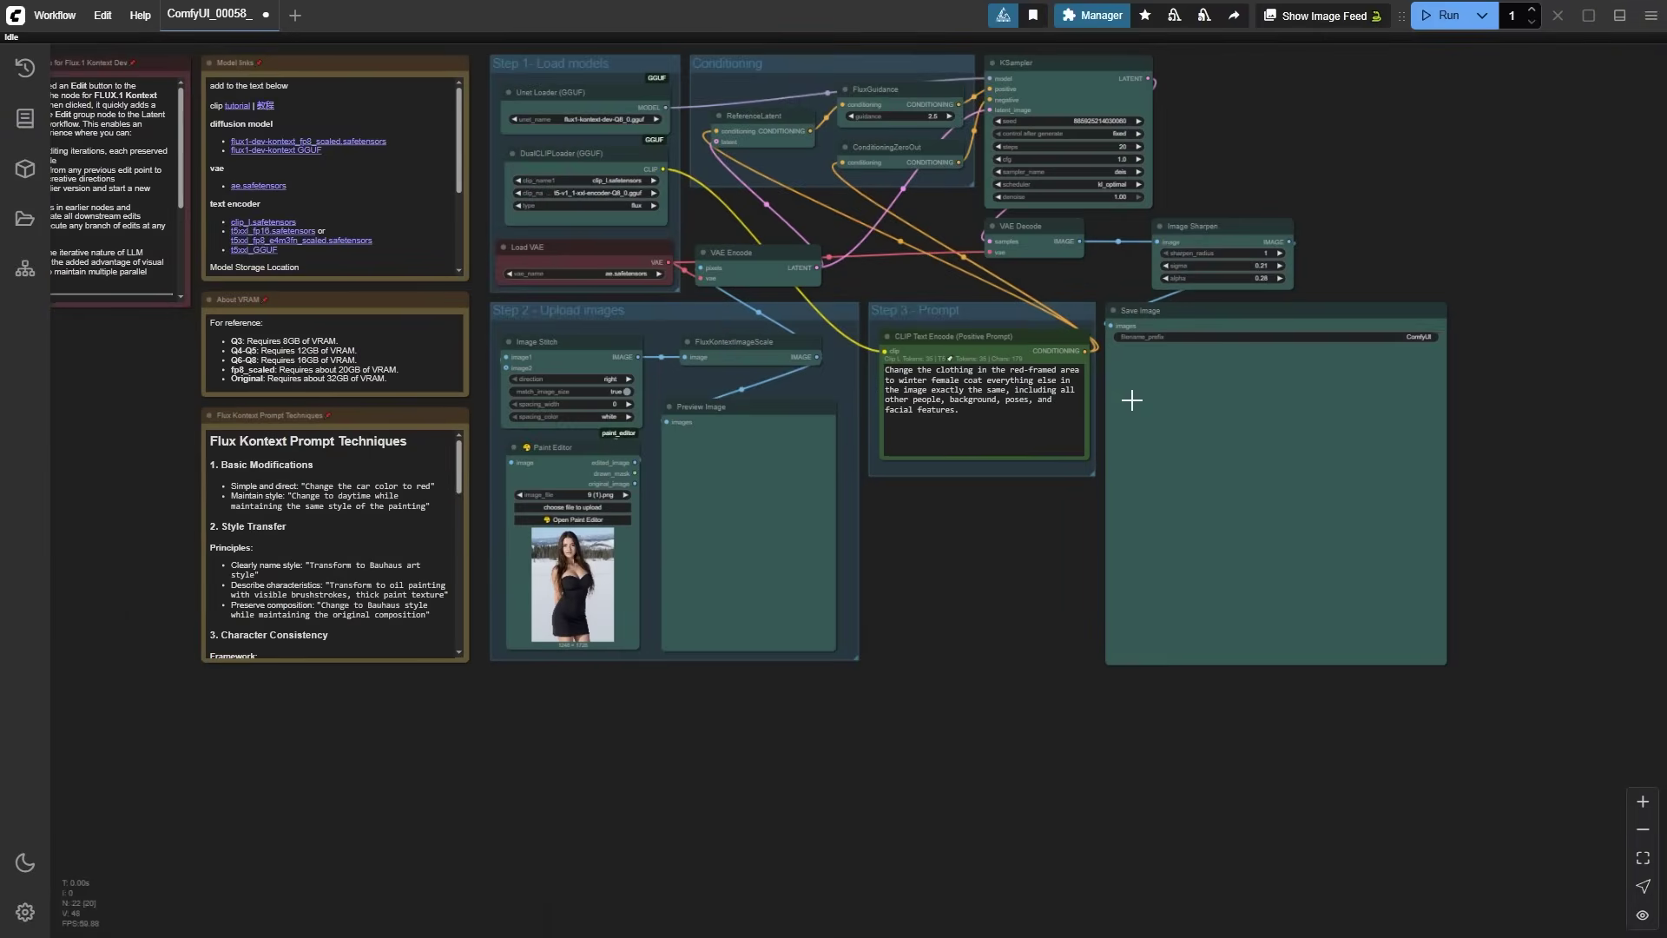
Run the workflow and check Save Image for the light grey winter coat result.
{"action": "left_click_drag", "start_coordinate": [1250, 171], "coordinate": [1152, 325]}
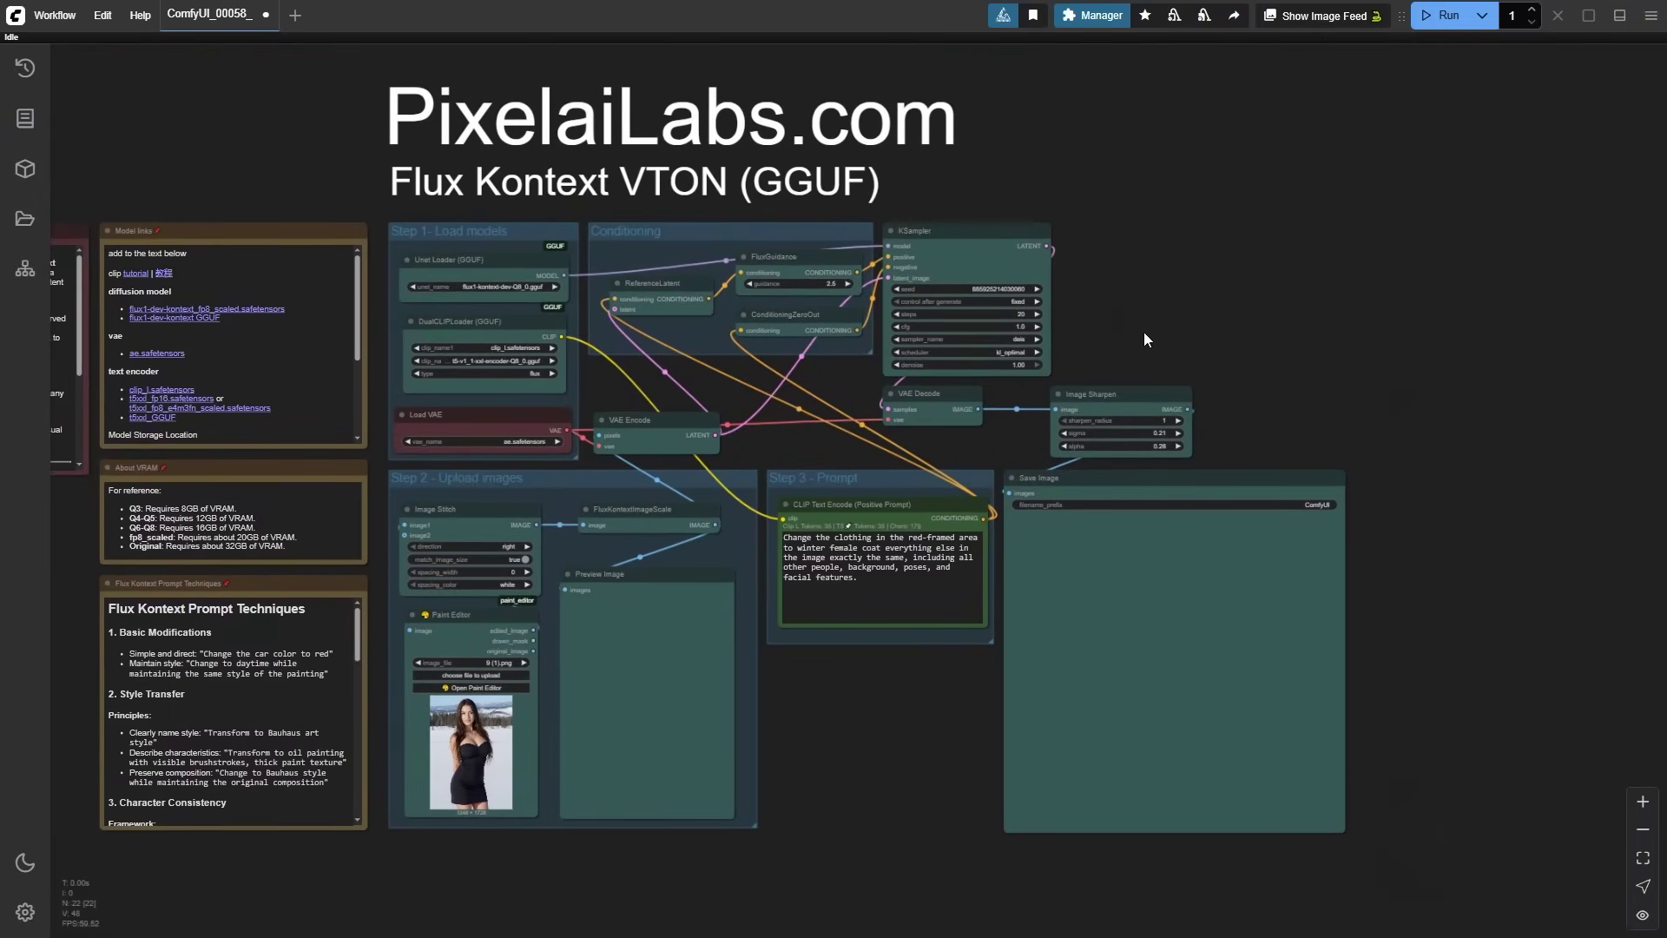
{"action": "left_click", "coordinate": [1441, 14]}
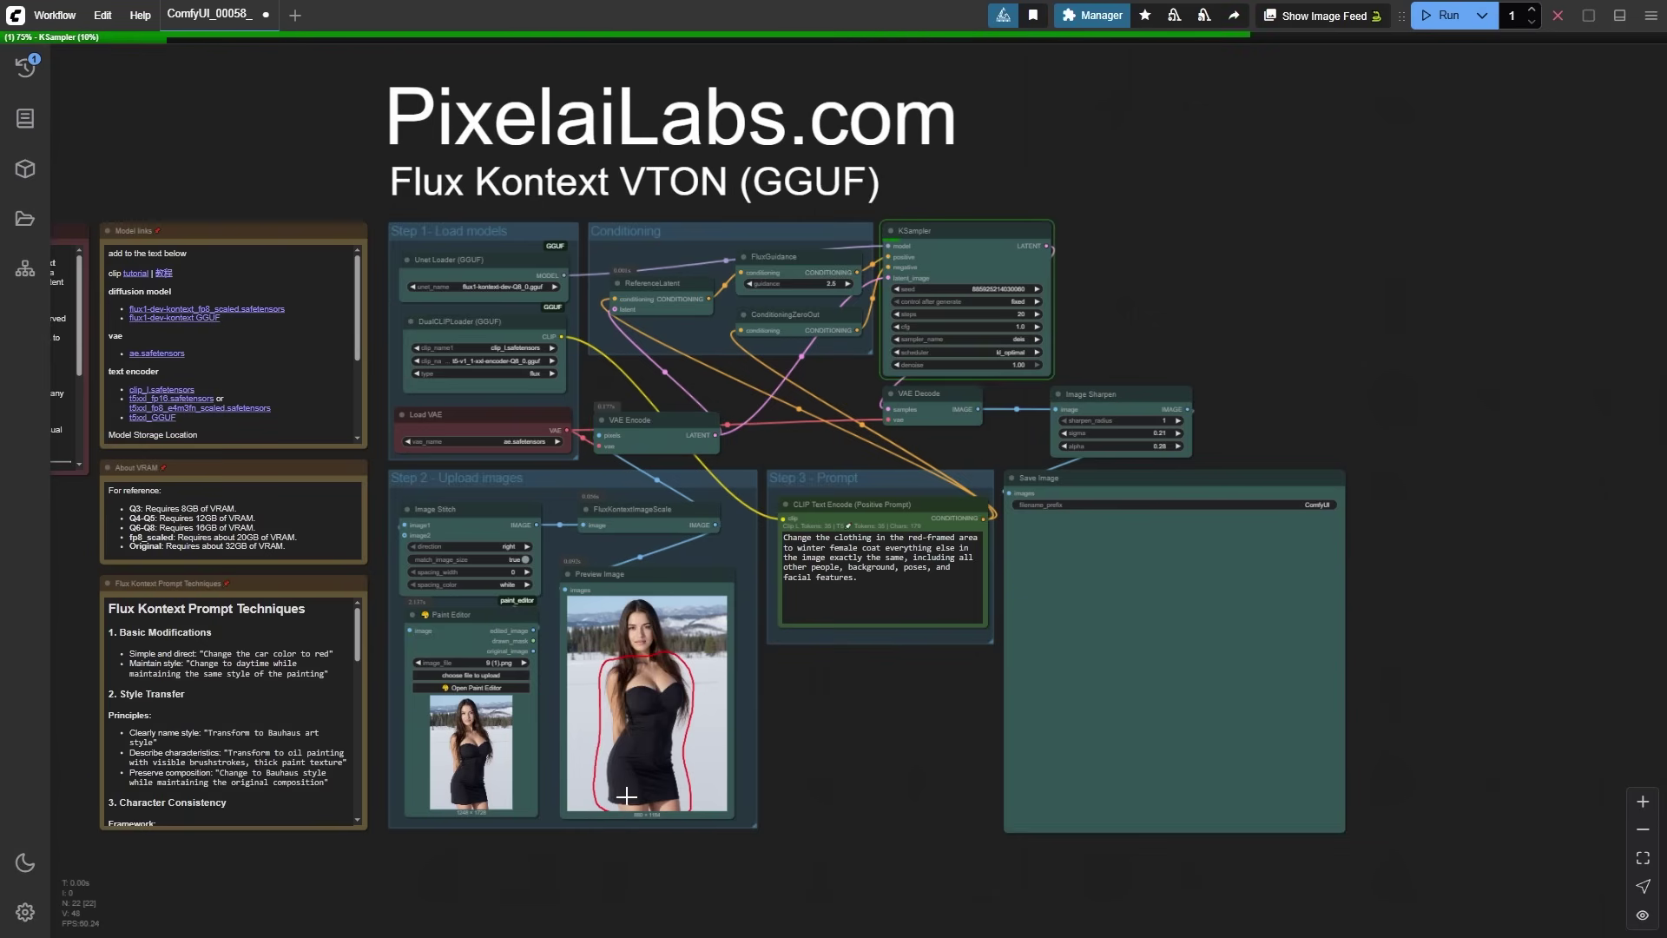
{"action": "scroll", "coordinate": [627, 795], "scroll_direction": "up", "scroll_amount": 5}
{"action": "scroll", "coordinate": [623, 788], "scroll_direction": "up", "scroll_amount": 3}
{"action": "scroll", "coordinate": [569, 791], "scroll_direction": "up", "scroll_amount": 3}
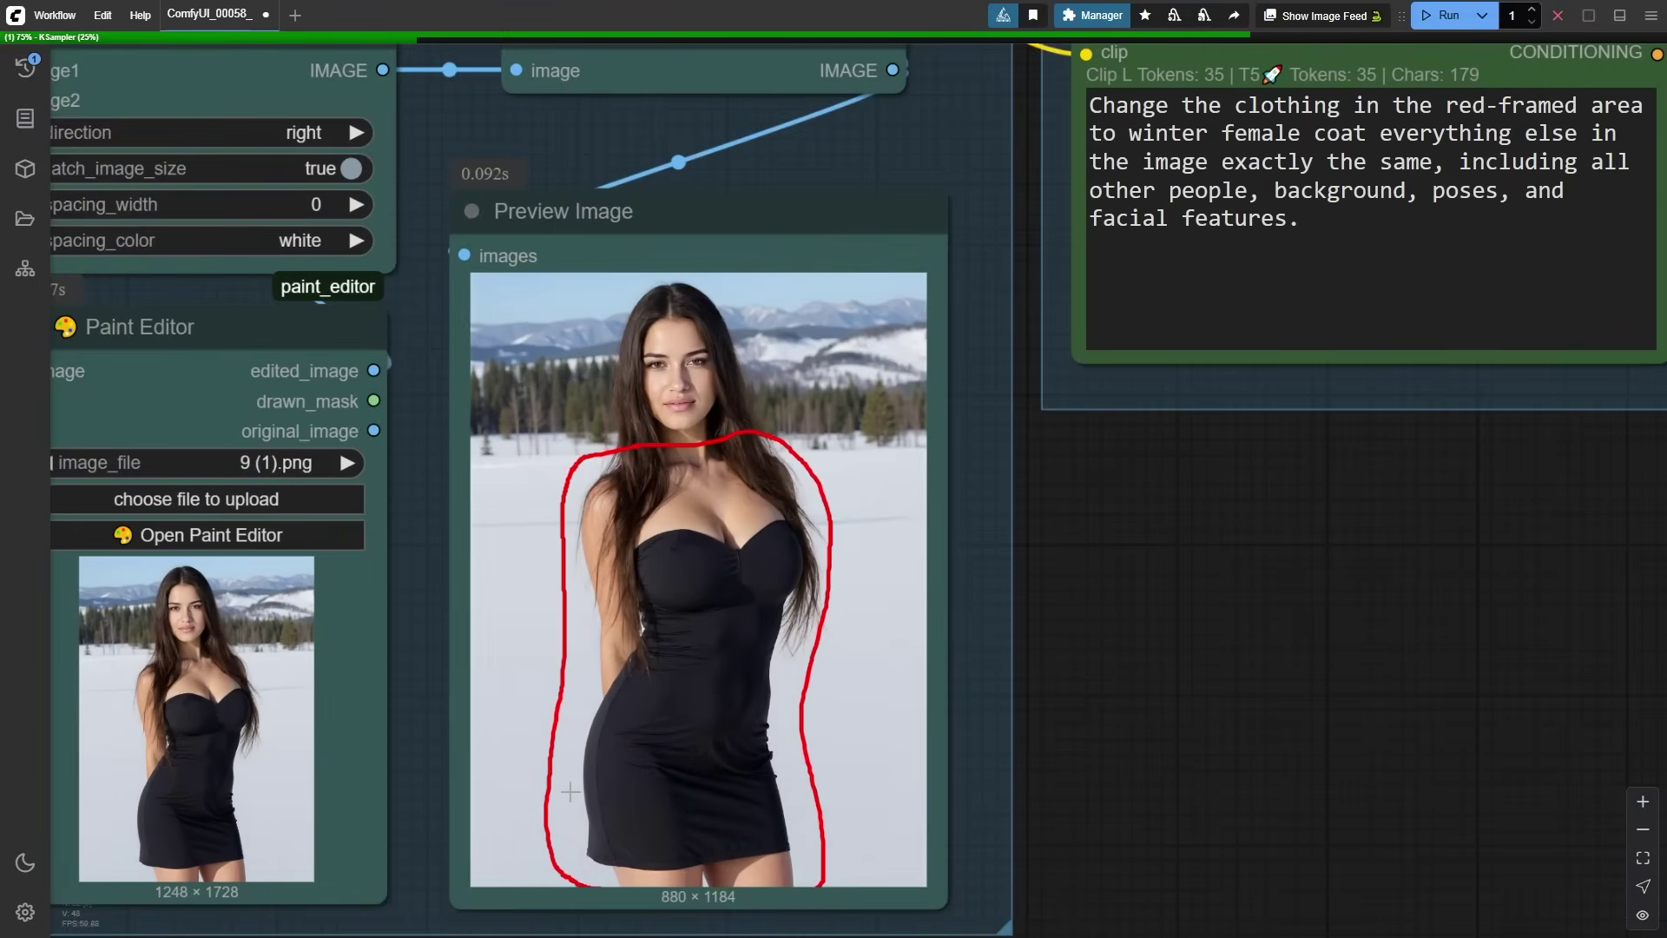
{"action": "scroll", "coordinate": [720, 468], "scroll_direction": "down", "scroll_amount": 4}
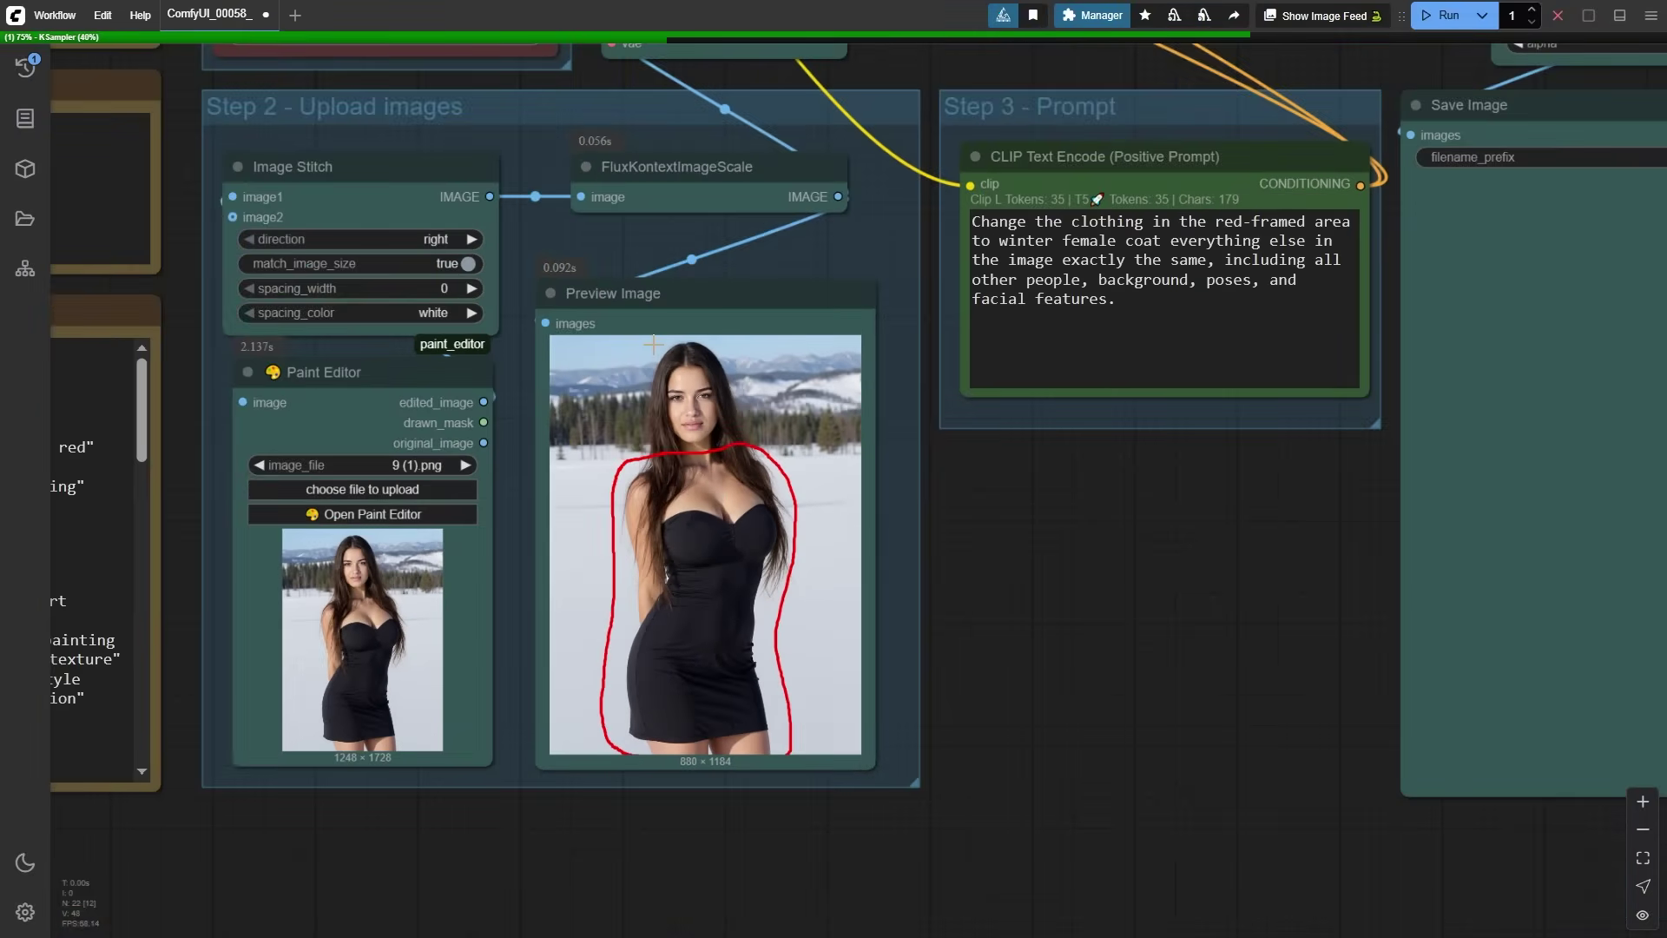
{"action": "scroll", "coordinate": [821, 300], "scroll_direction": "down", "scroll_amount": 6}
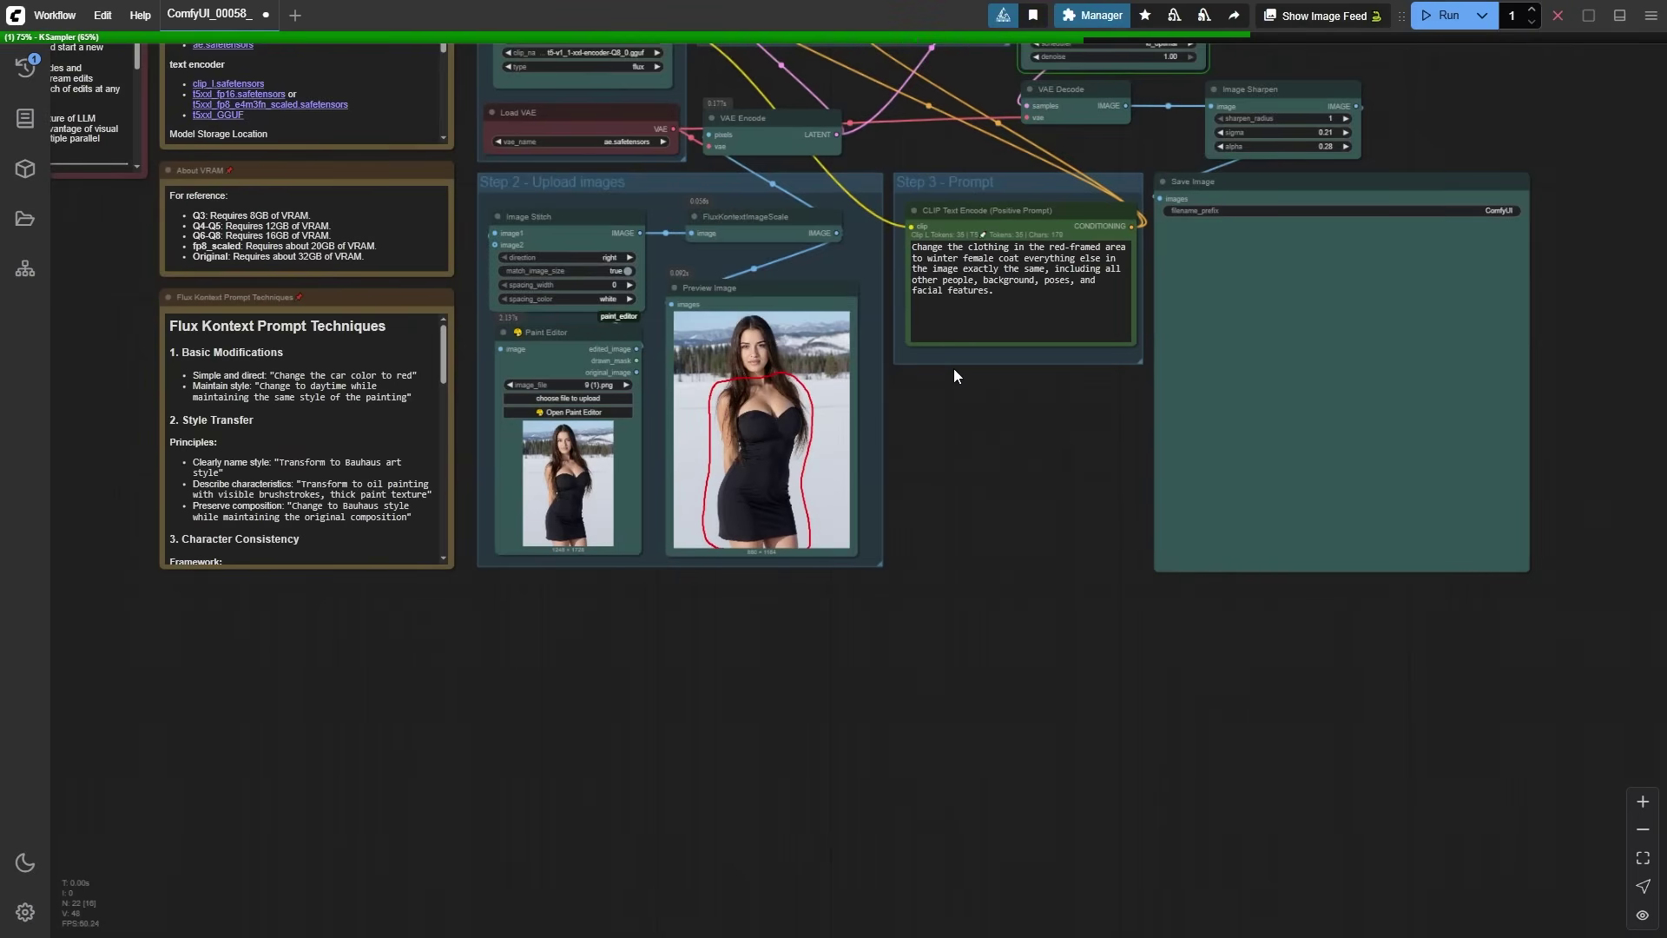
{"action": "left_click_drag", "start_coordinate": [1003, 432], "coordinate": [606, 647]}
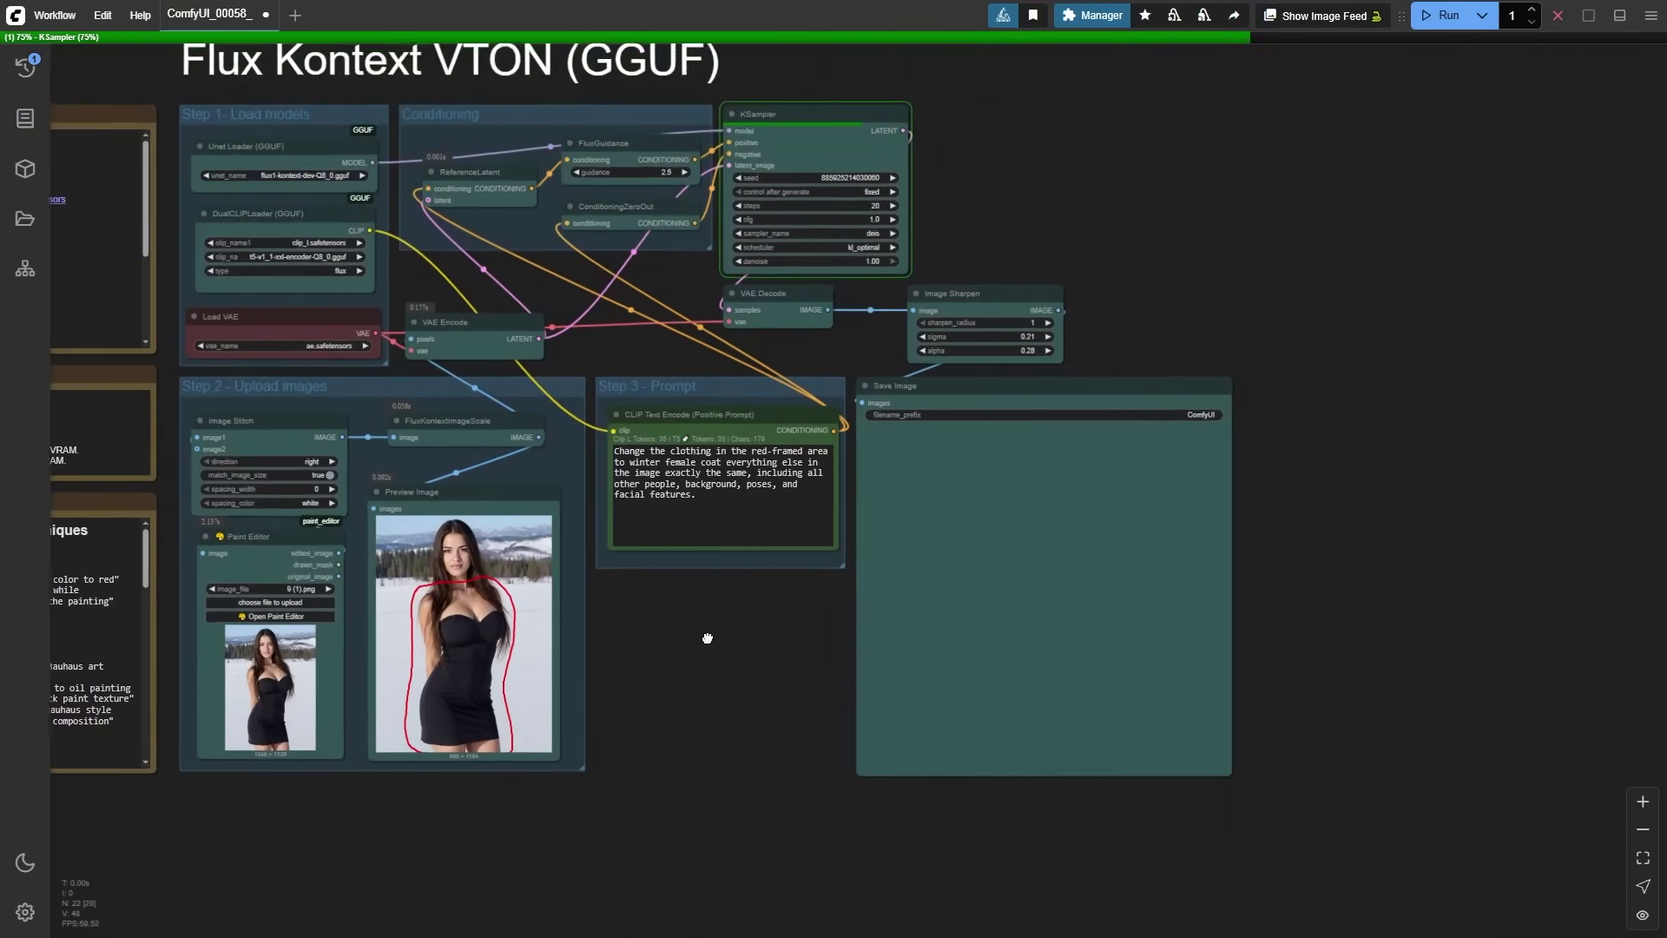
{"action": "scroll", "coordinate": [594, 581], "scroll_direction": "up", "scroll_amount": 2}
{"action": "scroll", "coordinate": [643, 548], "scroll_direction": "up", "scroll_amount": 1}
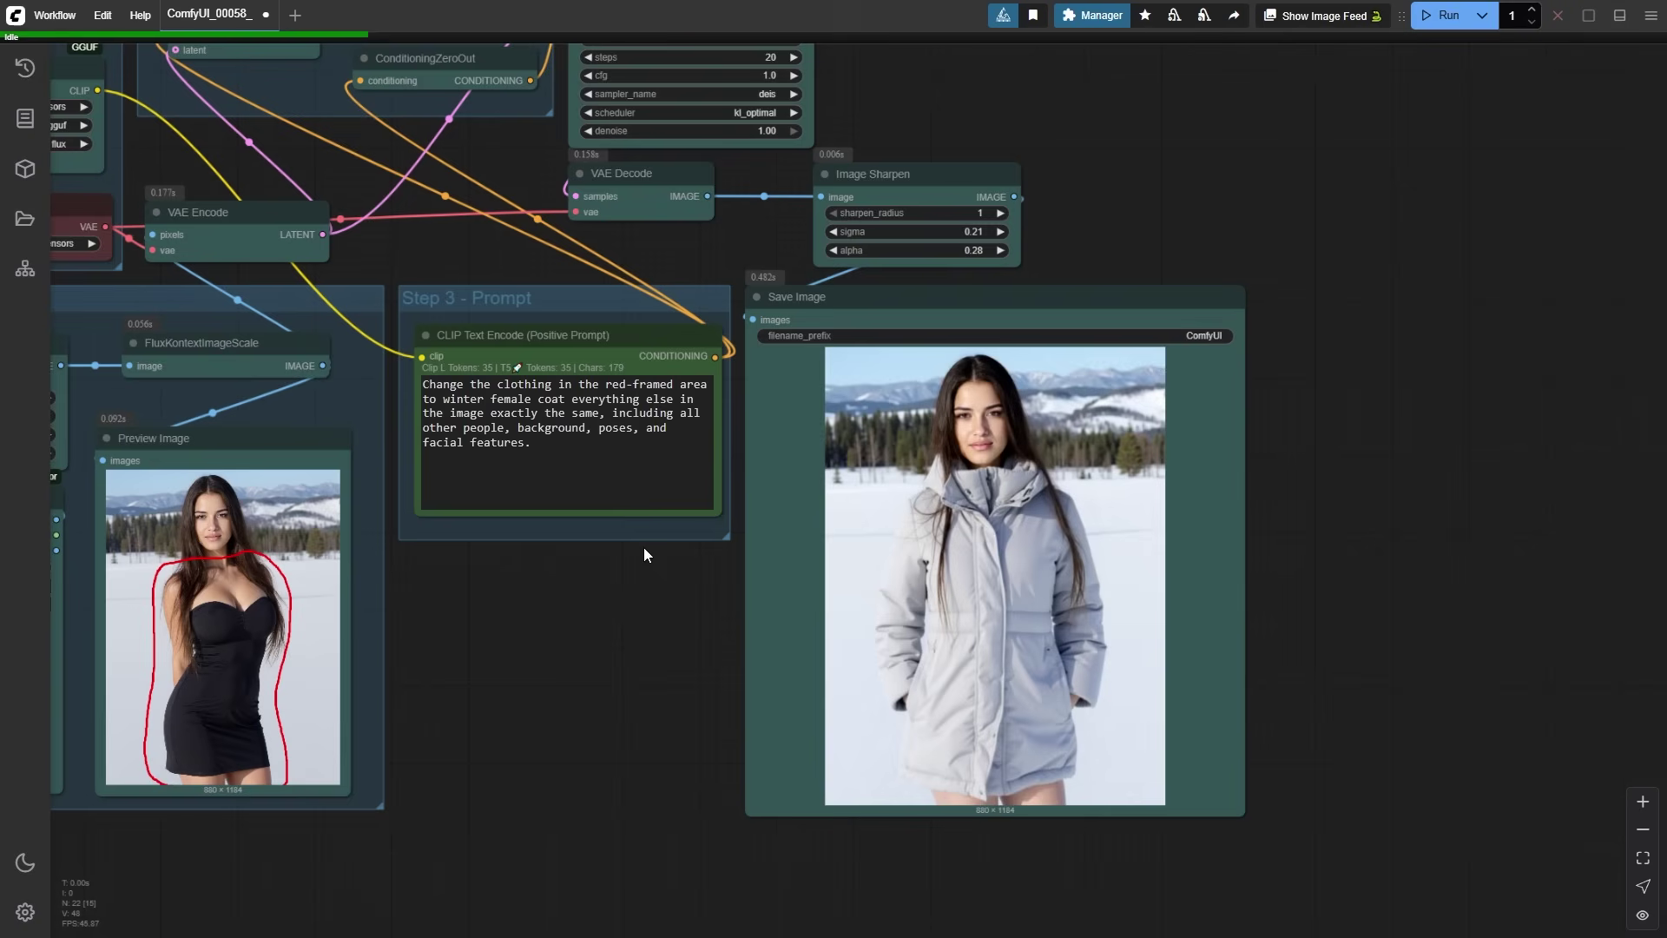
{"action": "scroll", "coordinate": [1042, 681], "scroll_direction": "up", "scroll_amount": 1}
{"action": "scroll", "coordinate": [1041, 680], "scroll_direction": "up", "scroll_amount": 1}
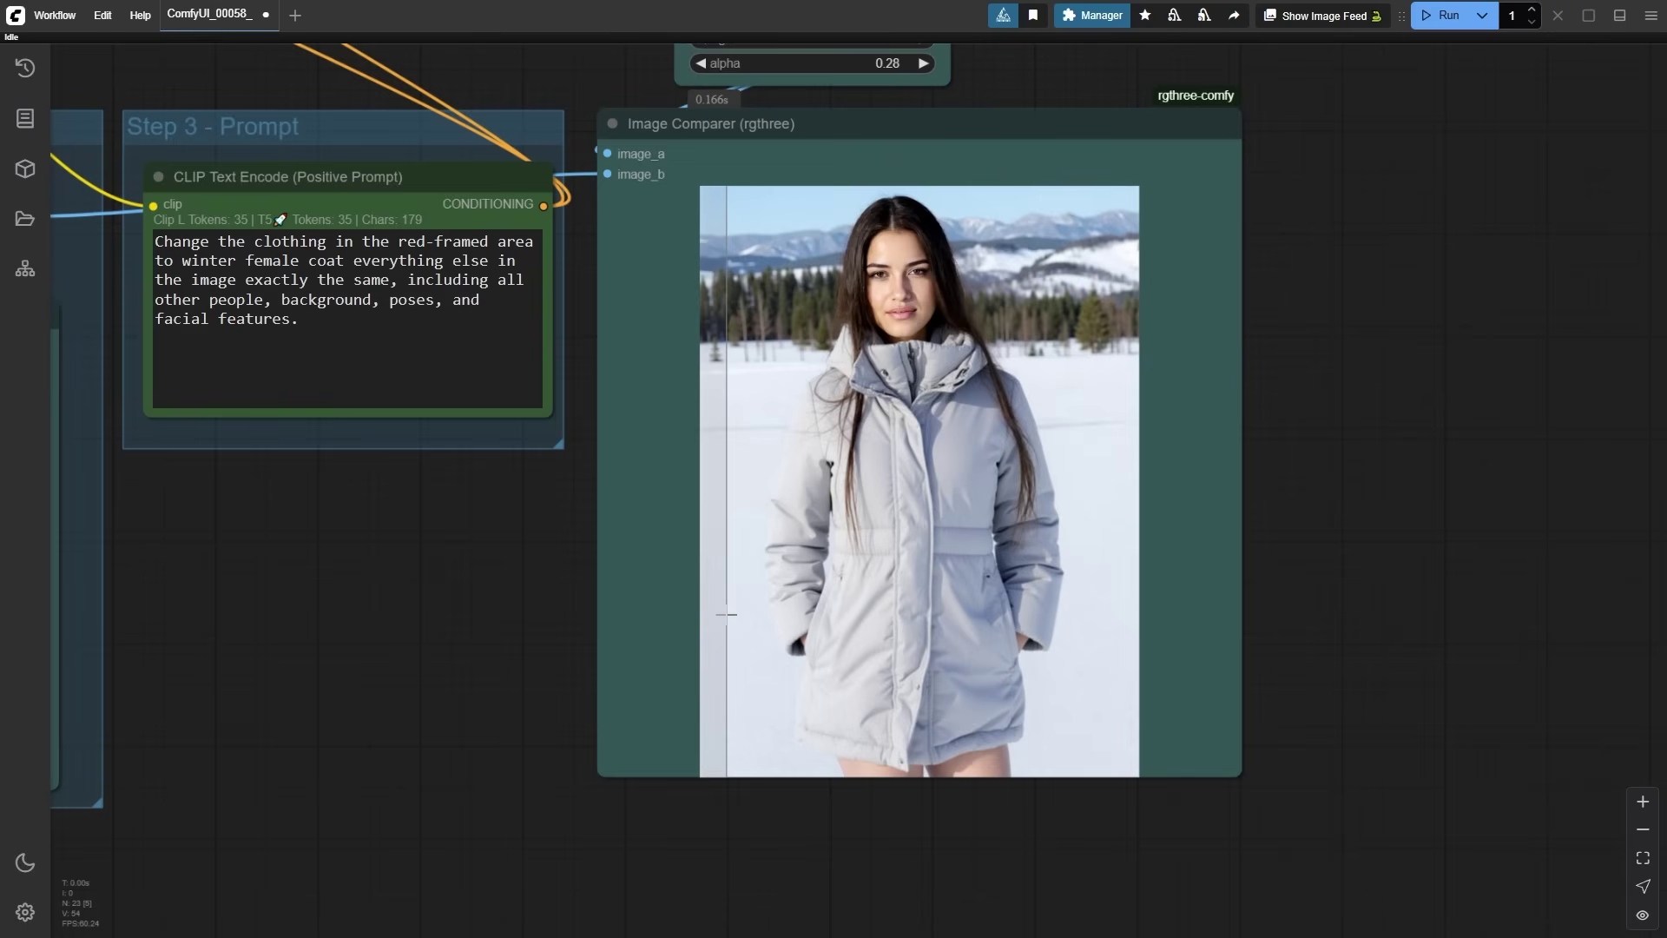
Pan to the preview and sampler nodes while the new generation runs.
{"action": "left_click_drag", "start_coordinate": [581, 615], "coordinate": [853, 734]}
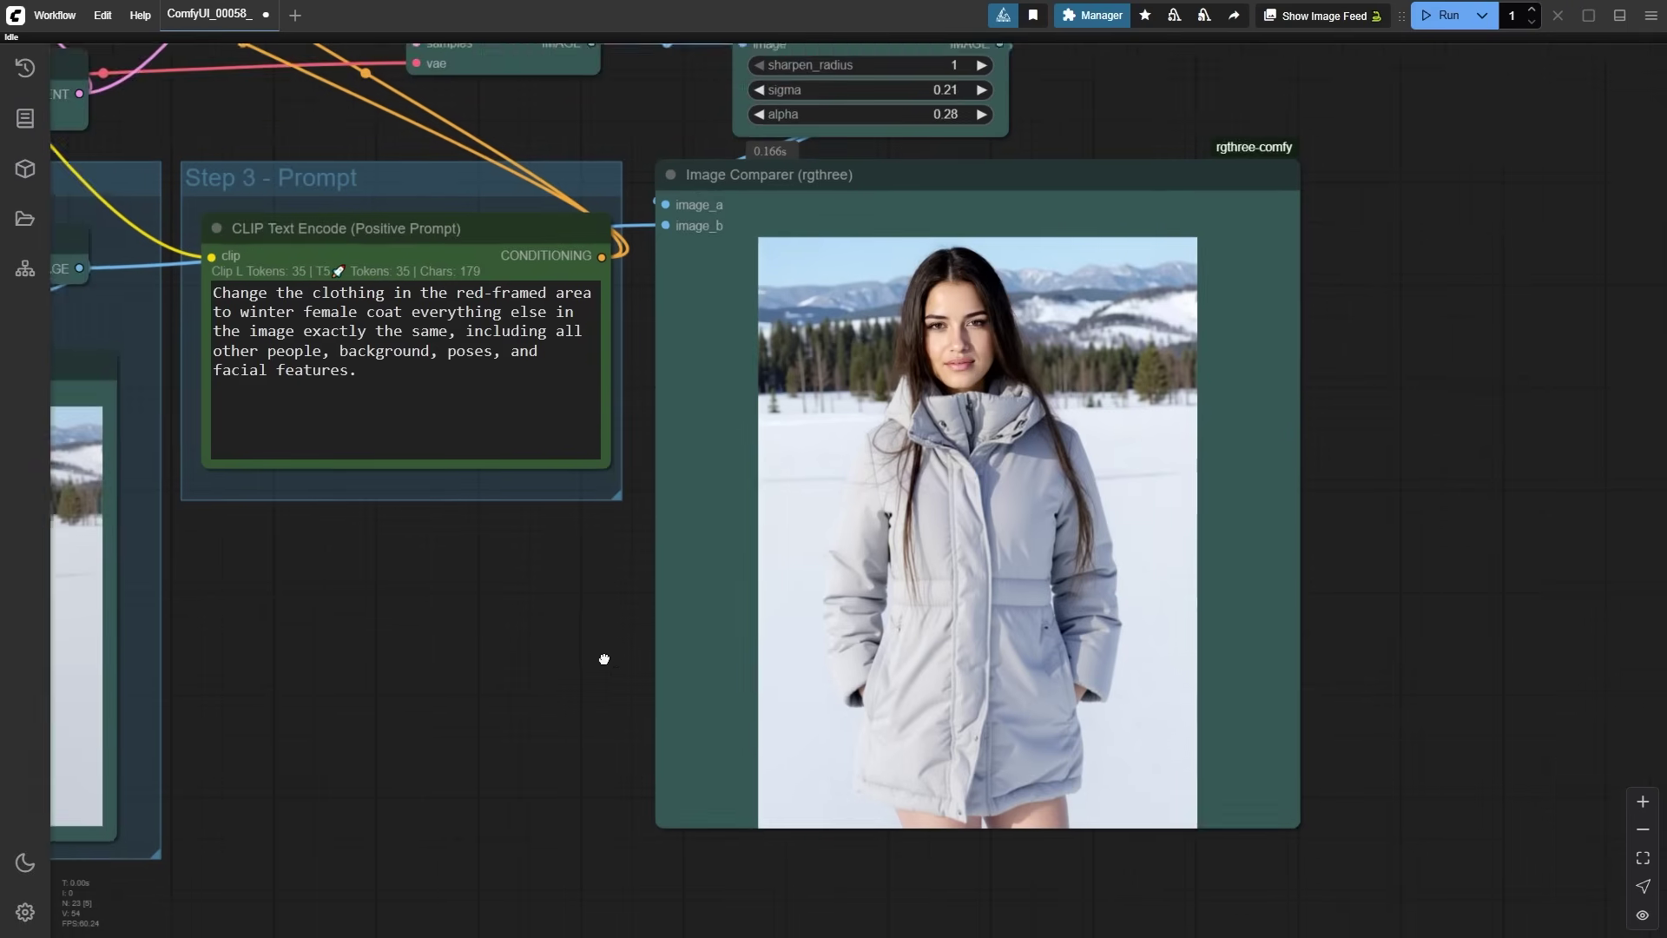
{"action": "scroll", "coordinate": [791, 737], "scroll_direction": "down", "scroll_amount": 2}
{"action": "scroll", "coordinate": [791, 738], "scroll_direction": "down", "scroll_amount": 1}
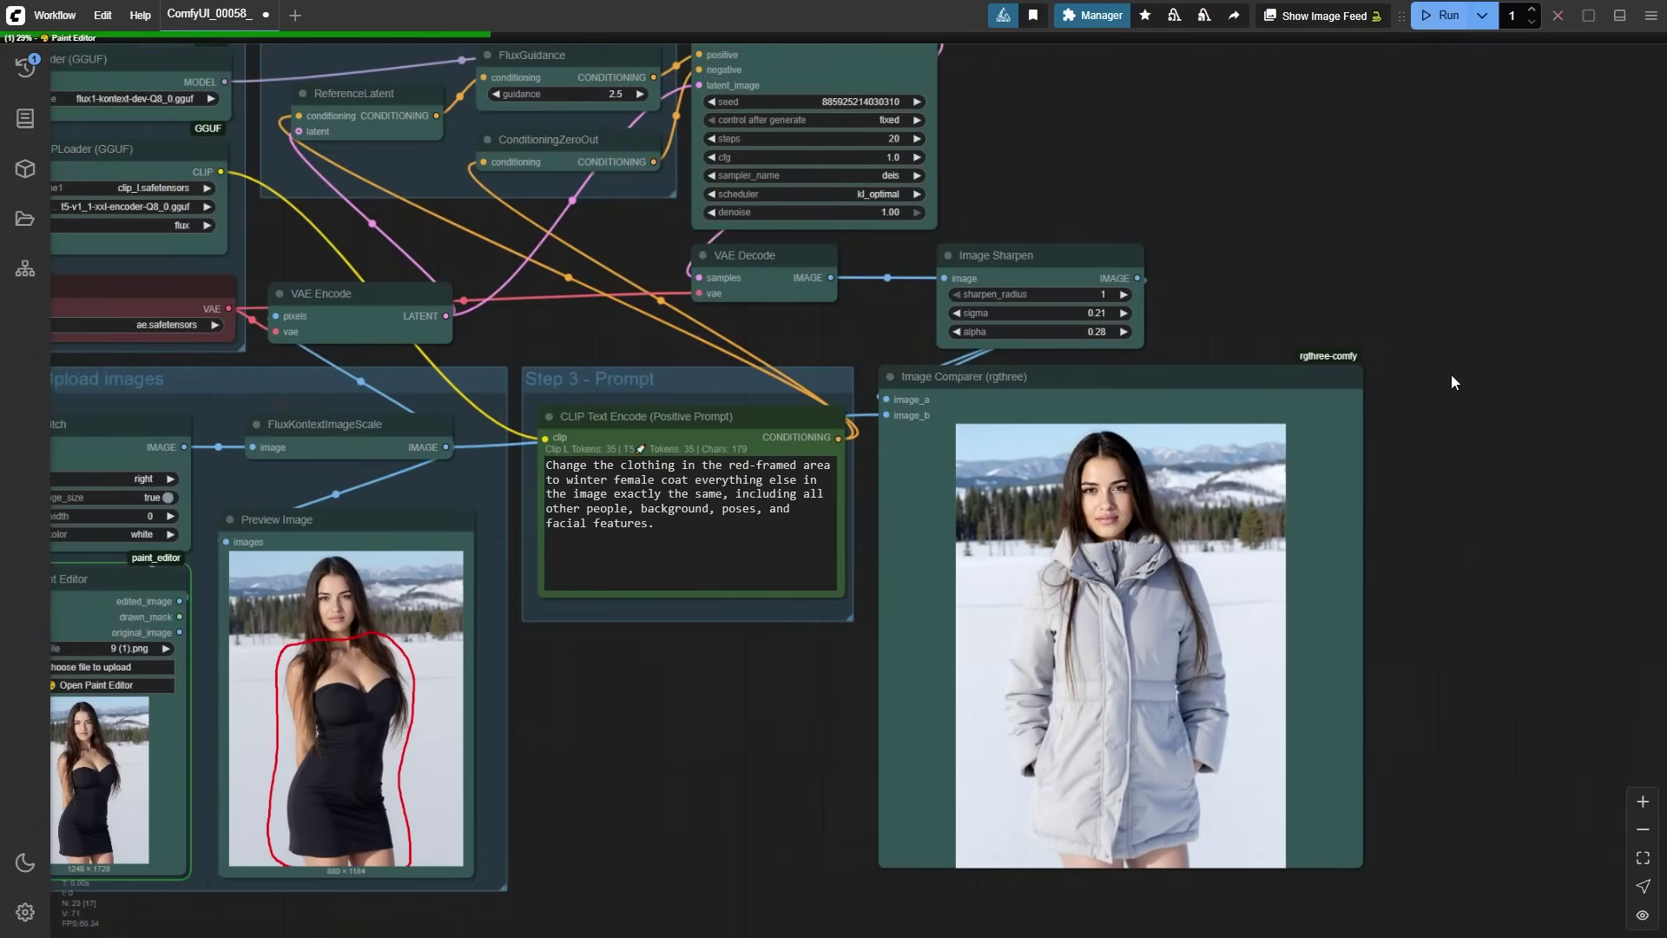
{"action": "scroll", "coordinate": [1432, 391], "scroll_direction": "down", "scroll_amount": 3}
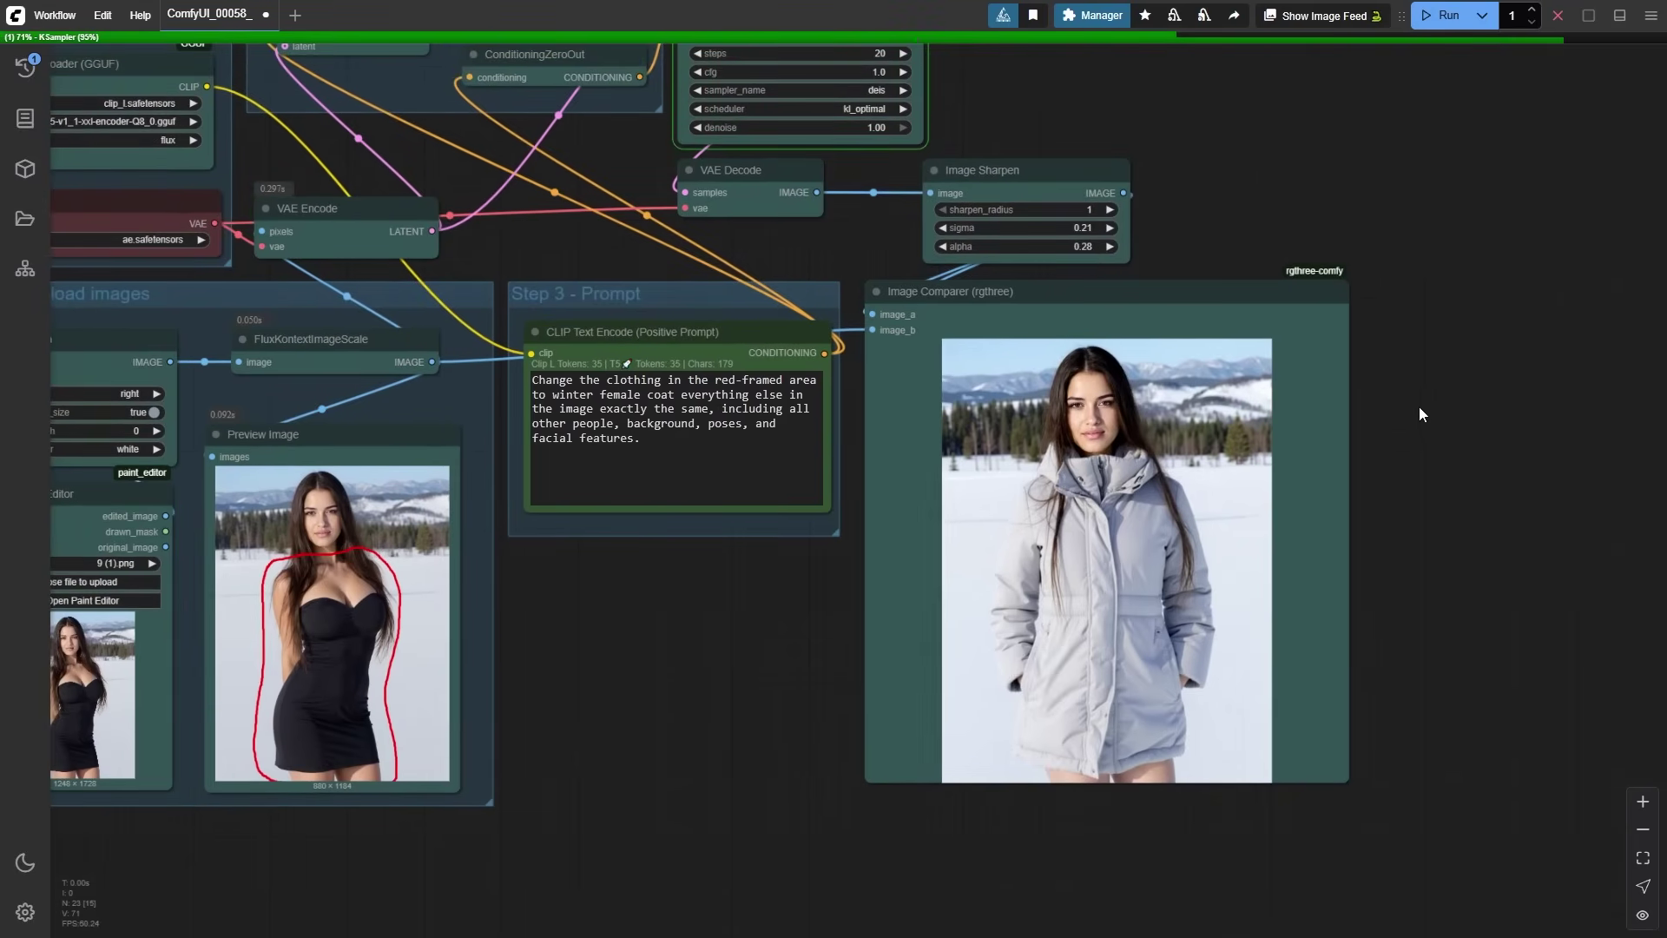
{"action": "scroll", "coordinate": [1383, 467], "scroll_direction": "up", "scroll_amount": 3}
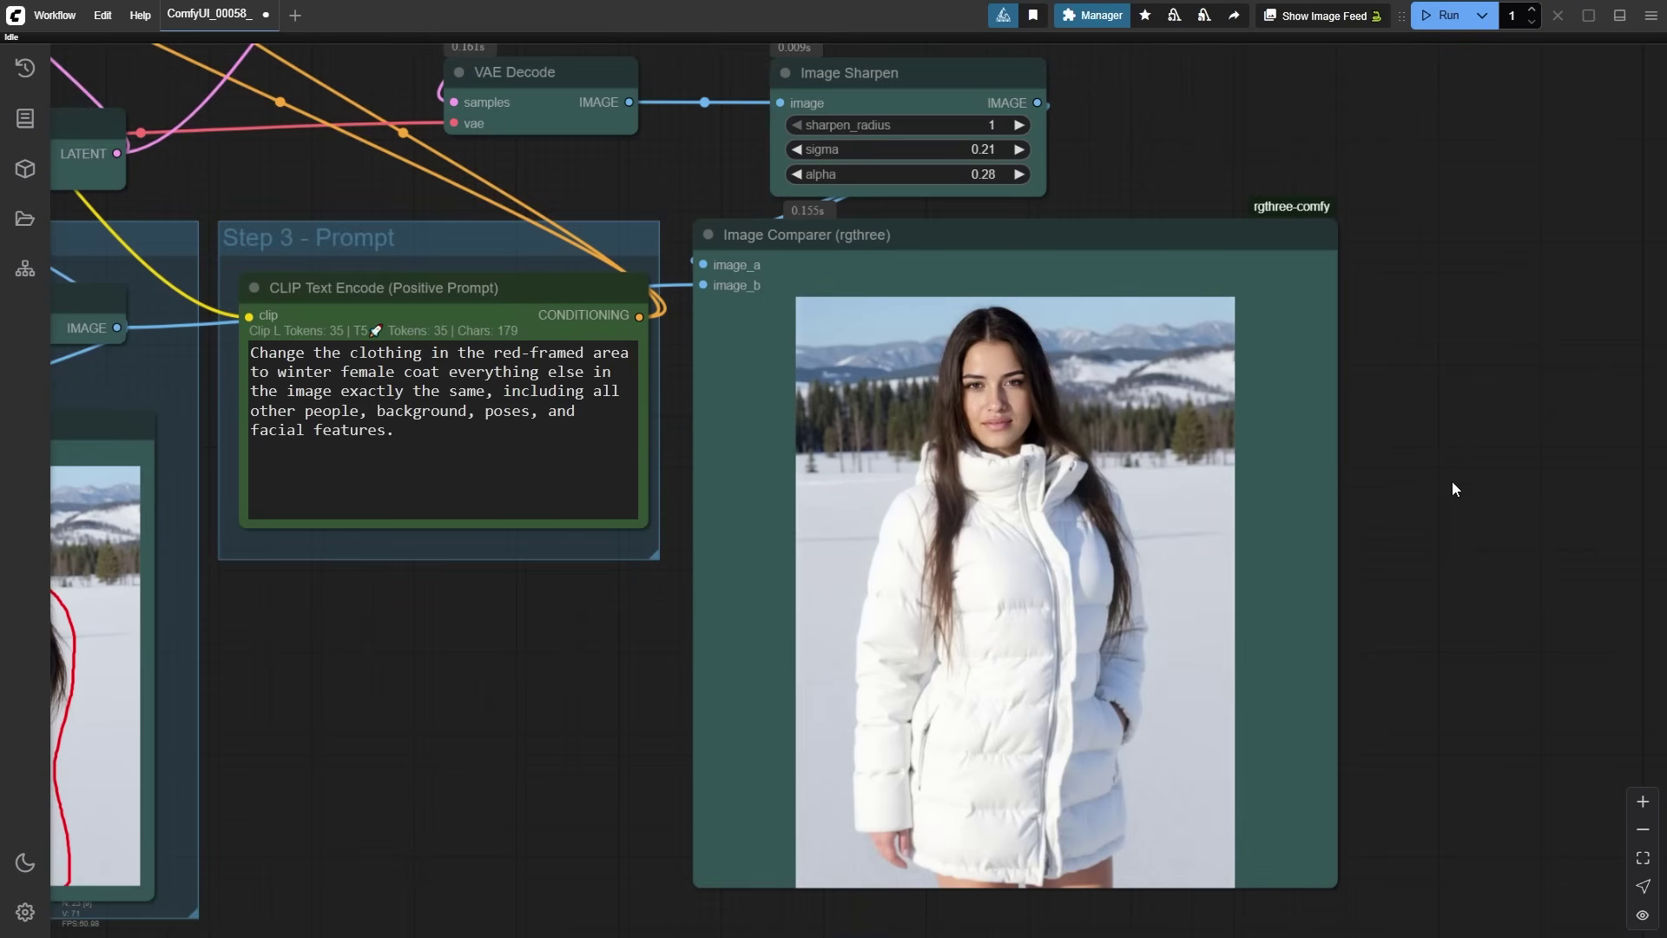
Insert 'red velvet' before 'coat' in the prompt and generate the red coat version.
{"action": "left_click", "coordinate": [349, 371]}
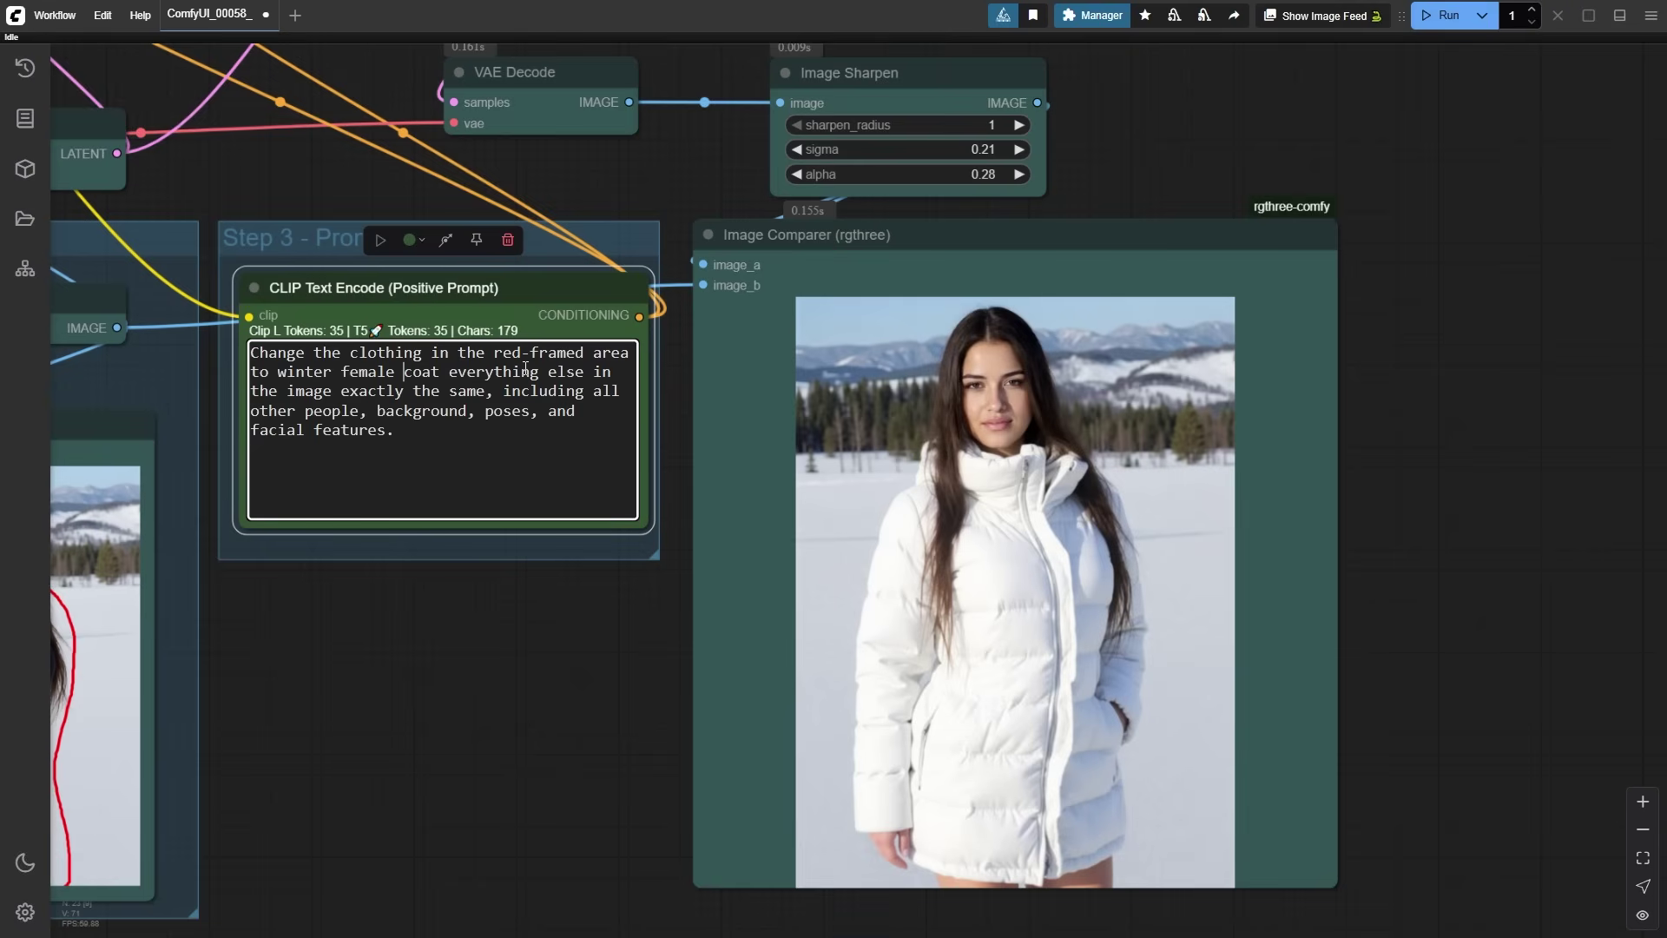
{"action": "type", "text": "red velv"}
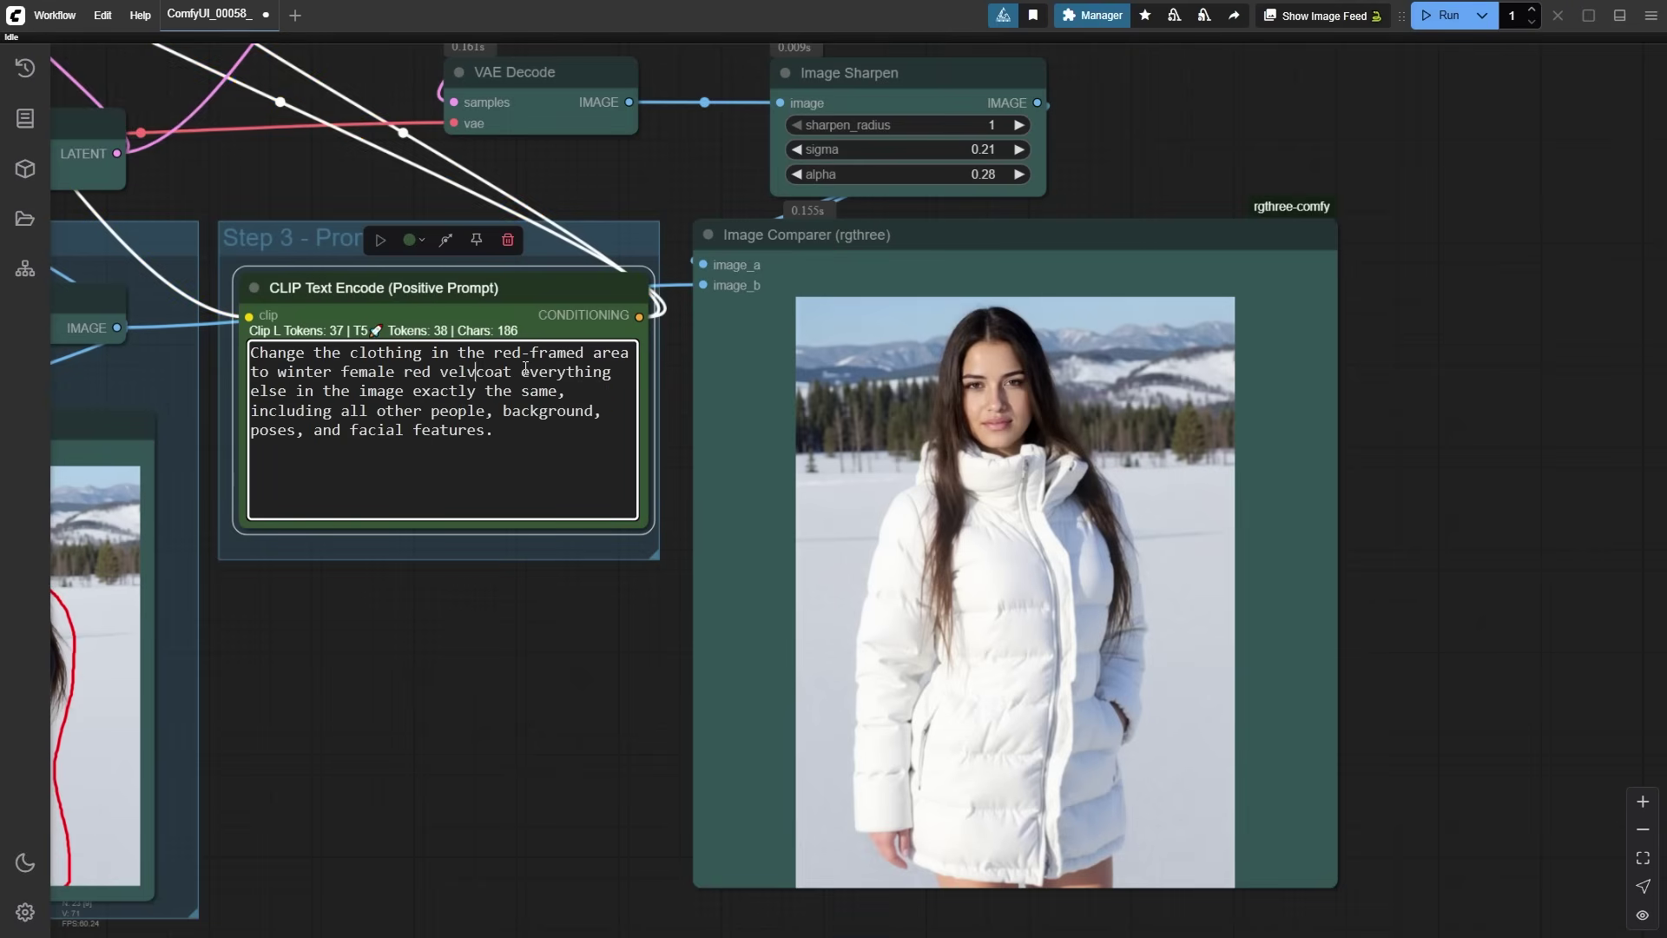
{"action": "type", "text": "et"}
{"action": "left_click", "coordinate": [1442, 16]}
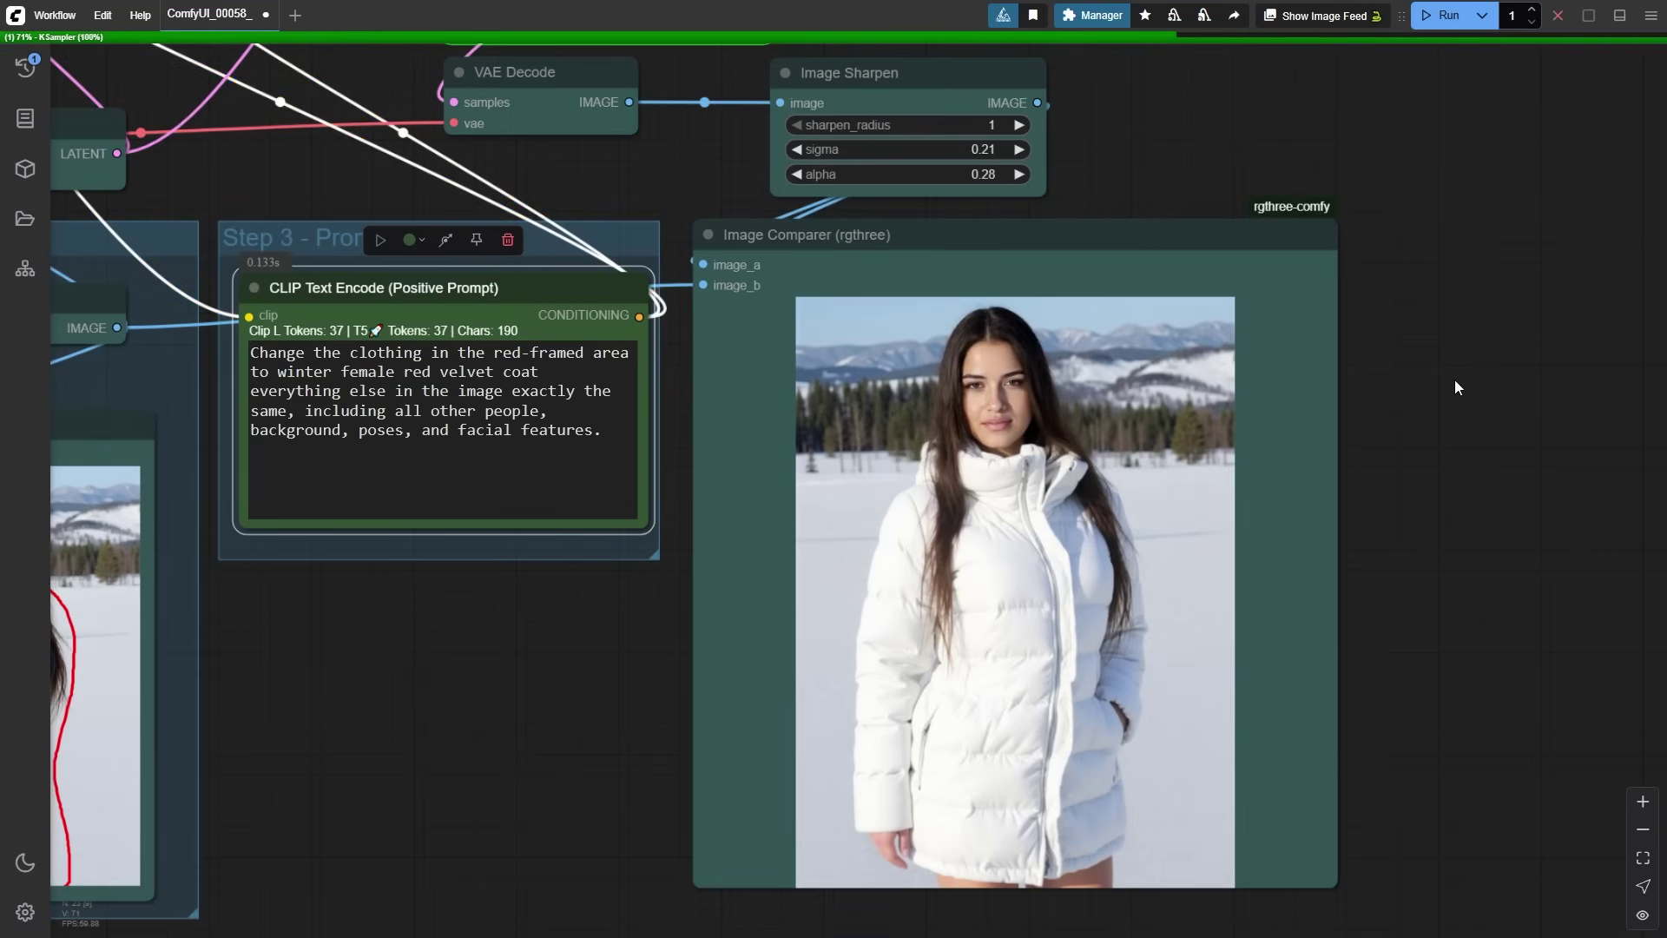
{"action": "scroll", "coordinate": [1455, 387], "scroll_direction": "down", "scroll_amount": 1}
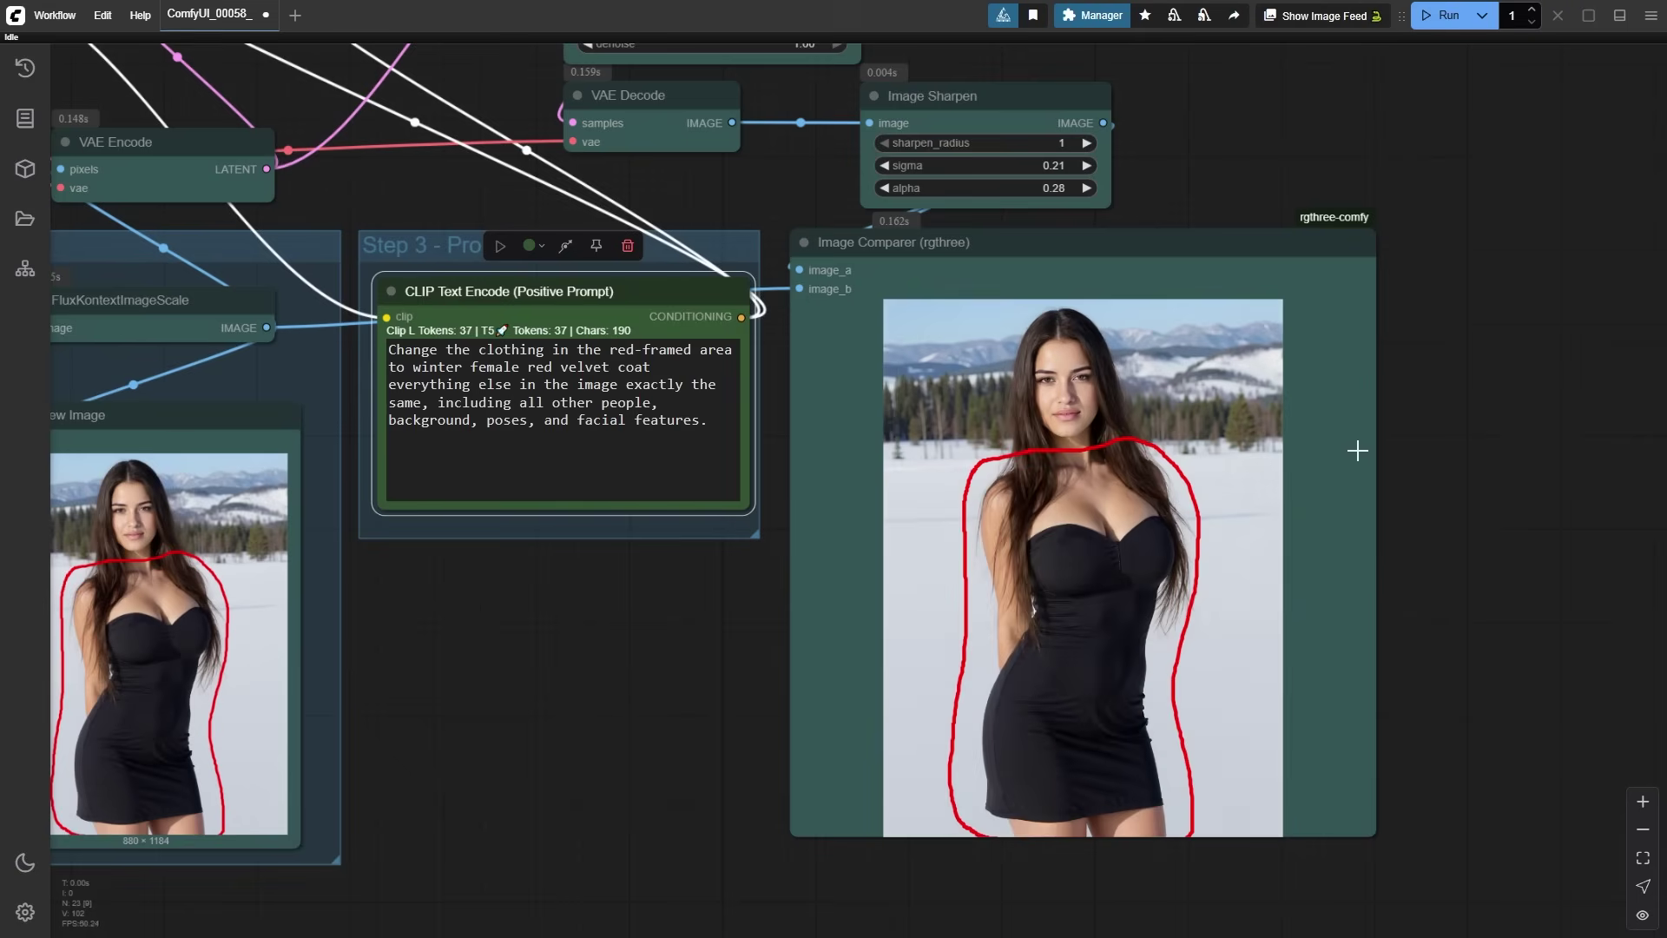
Replace the clothing phrase with 'pink coat and jeans' and generate the magenta jacket result.
{"action": "left_click_drag", "start_coordinate": [439, 366], "coordinate": [604, 367]}
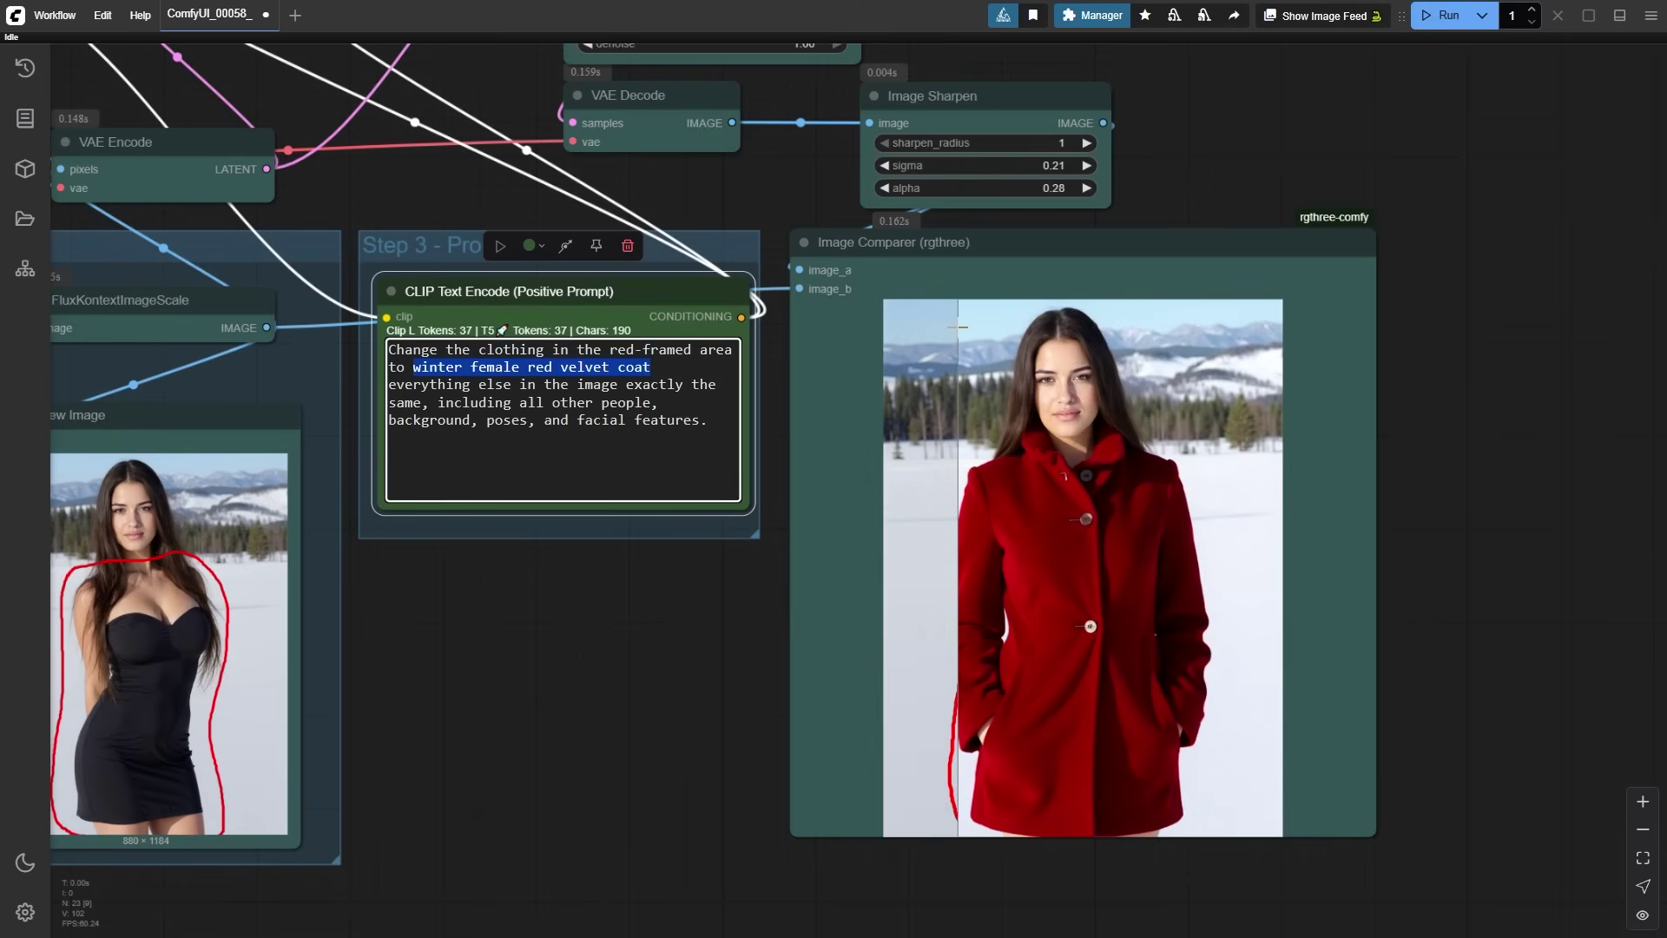
{"action": "type", "text": "pink coat and jea"}
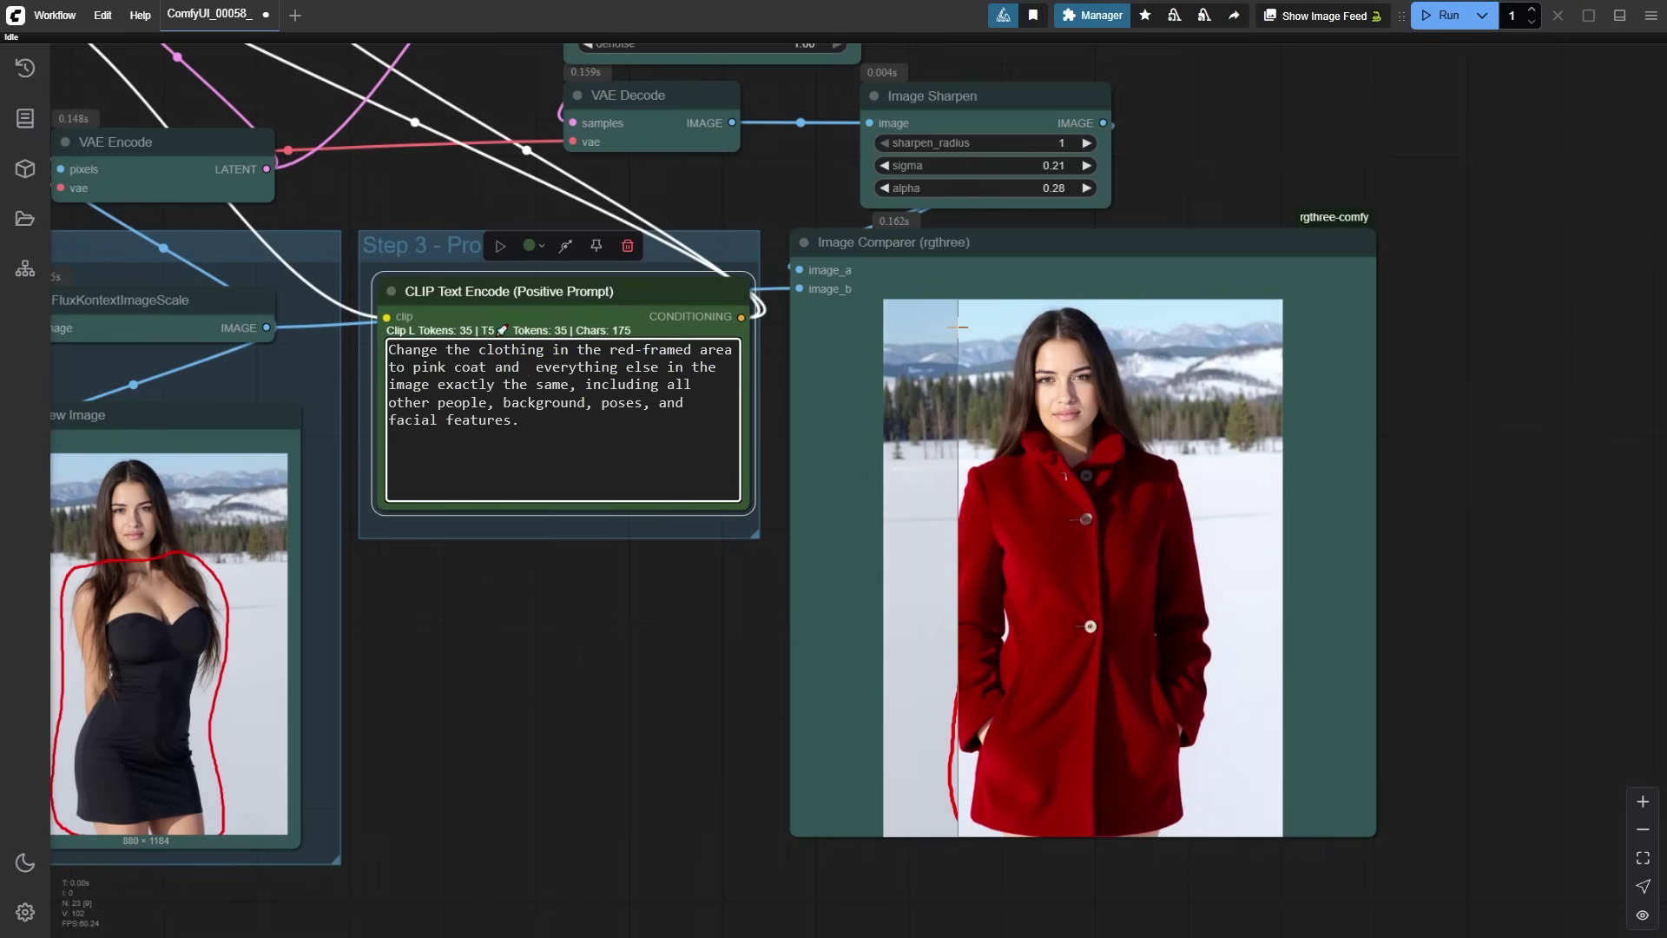
{"action": "type", "text": "ns"}
{"action": "left_click", "coordinate": [1447, 16]}
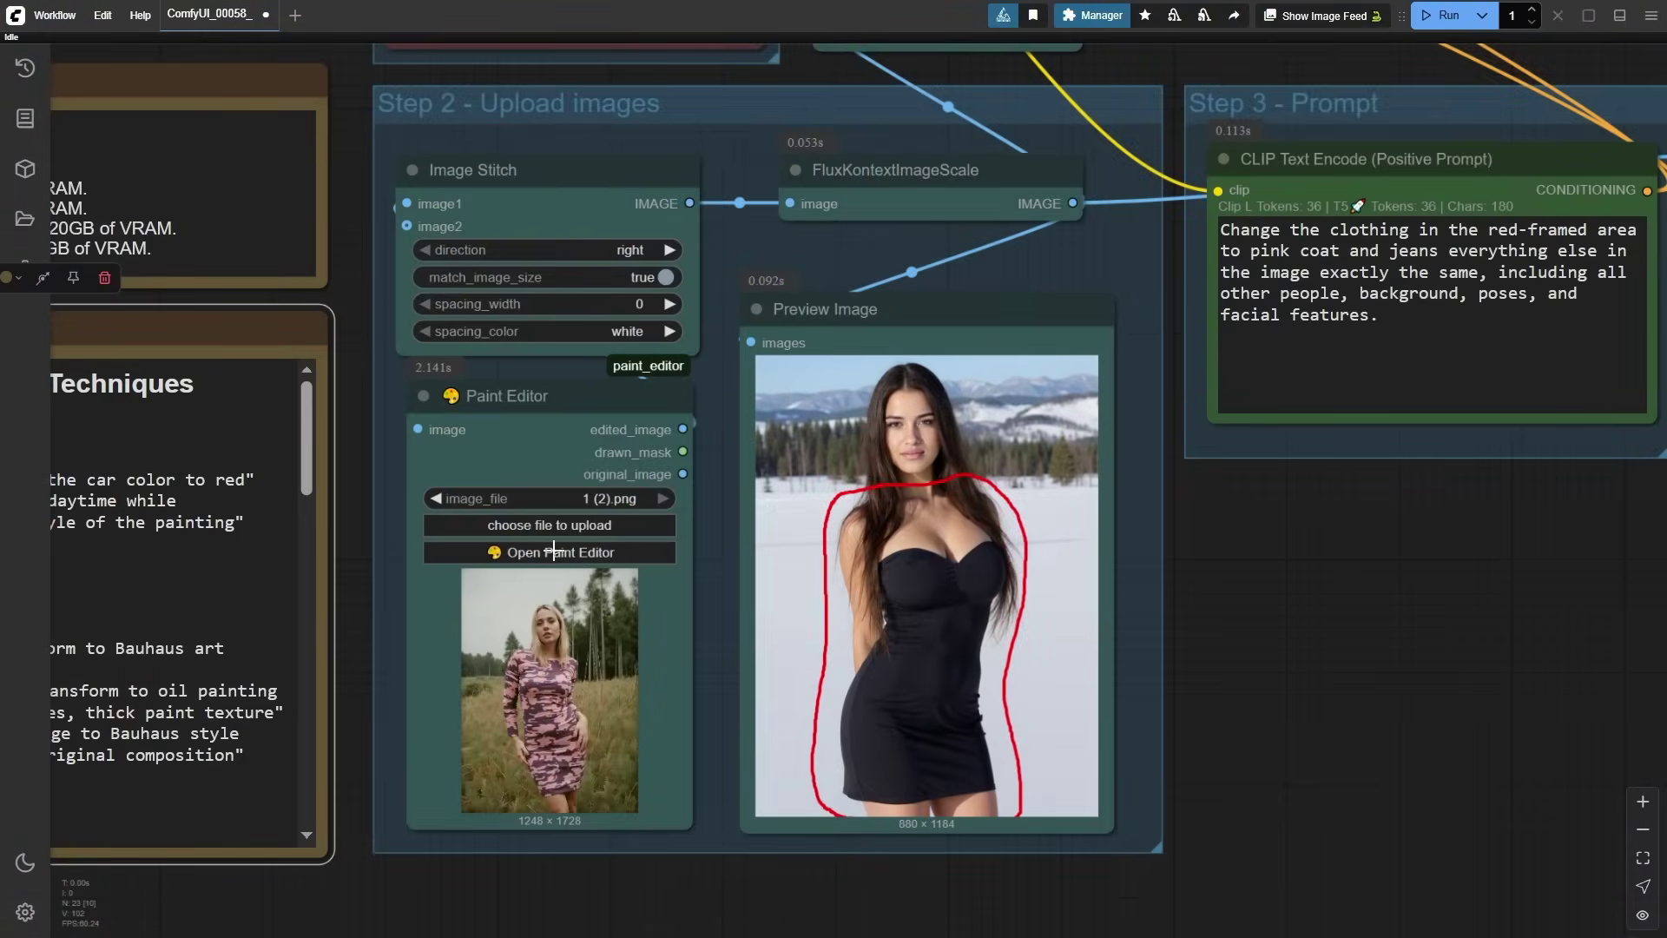
Draw a red loop with brush size 12 around the new woman's dress and save.
{"action": "left_click", "coordinate": [555, 553]}
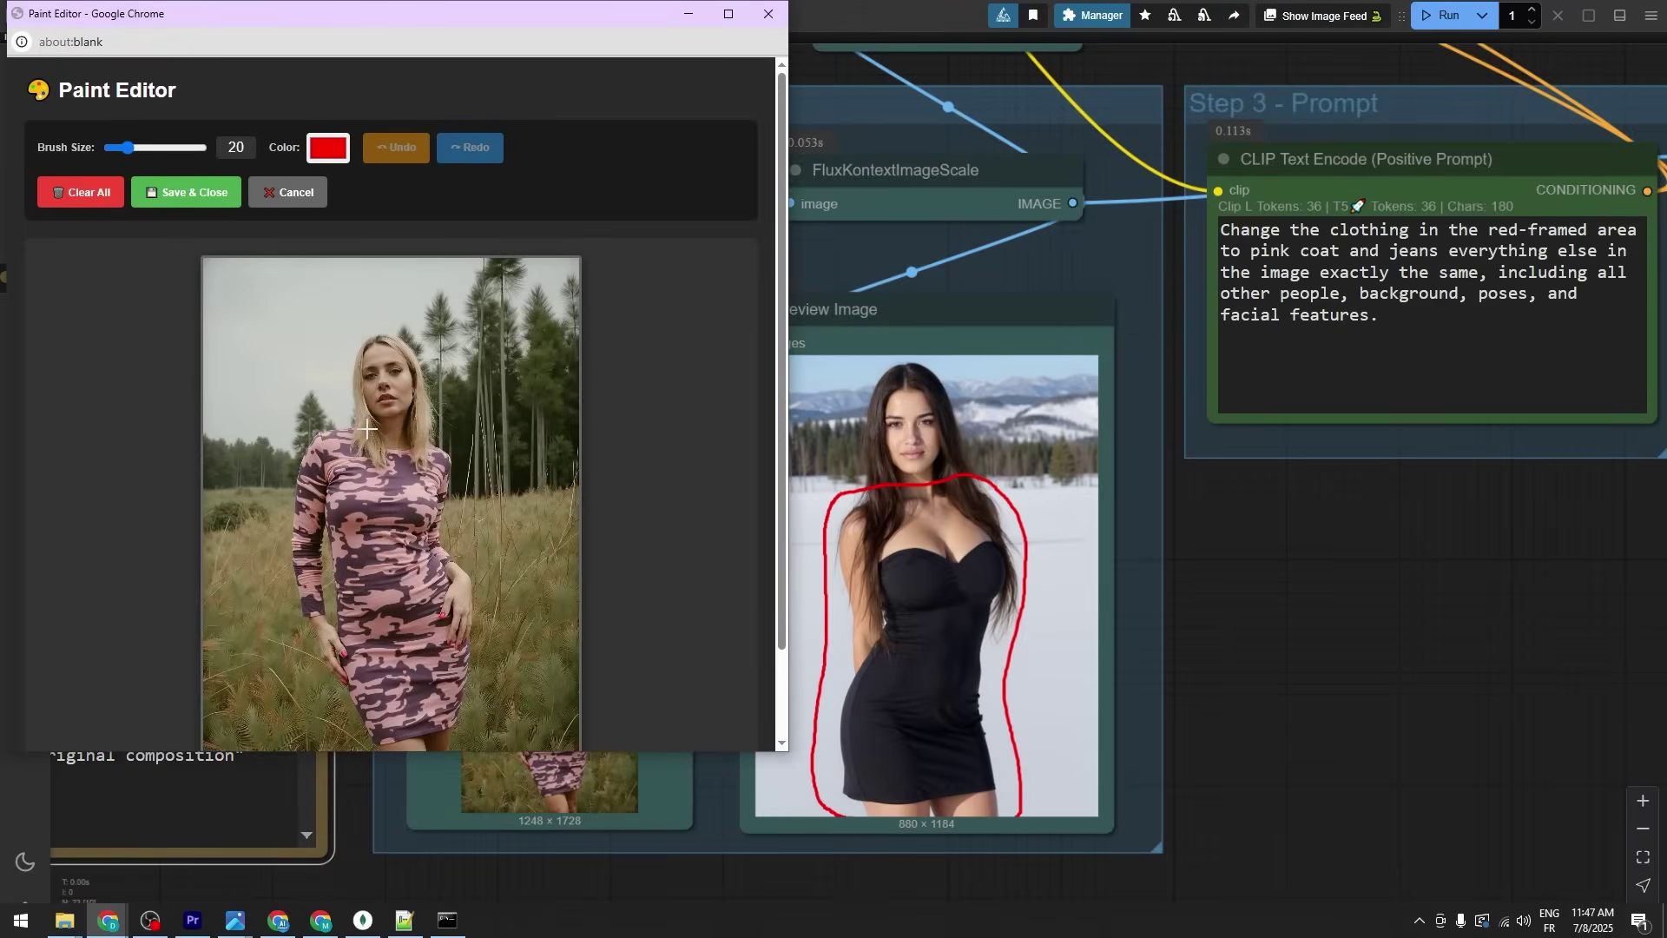
{"action": "left_click_drag", "start_coordinate": [343, 413], "coordinate": [301, 631]}
{"action": "key", "text": "ctrl+z"}
{"action": "left_click_drag", "start_coordinate": [127, 148], "coordinate": [121, 150]}
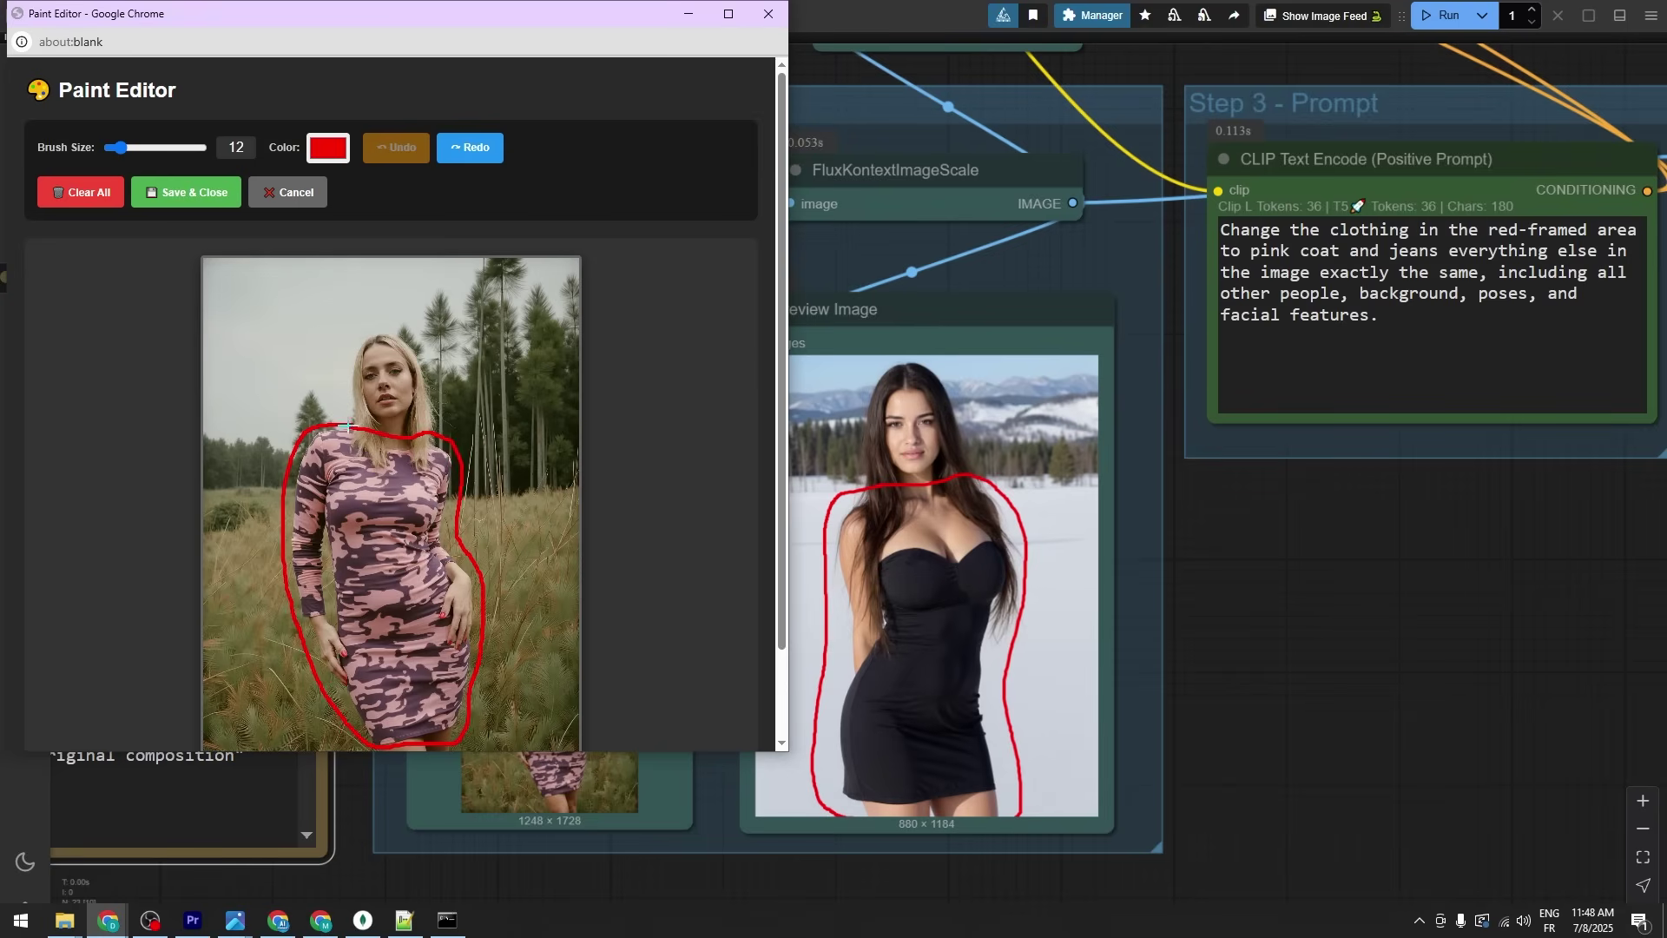
{"action": "left_click_drag", "start_coordinate": [313, 427], "coordinate": [349, 423]}
{"action": "left_click", "coordinate": [144, 198]}
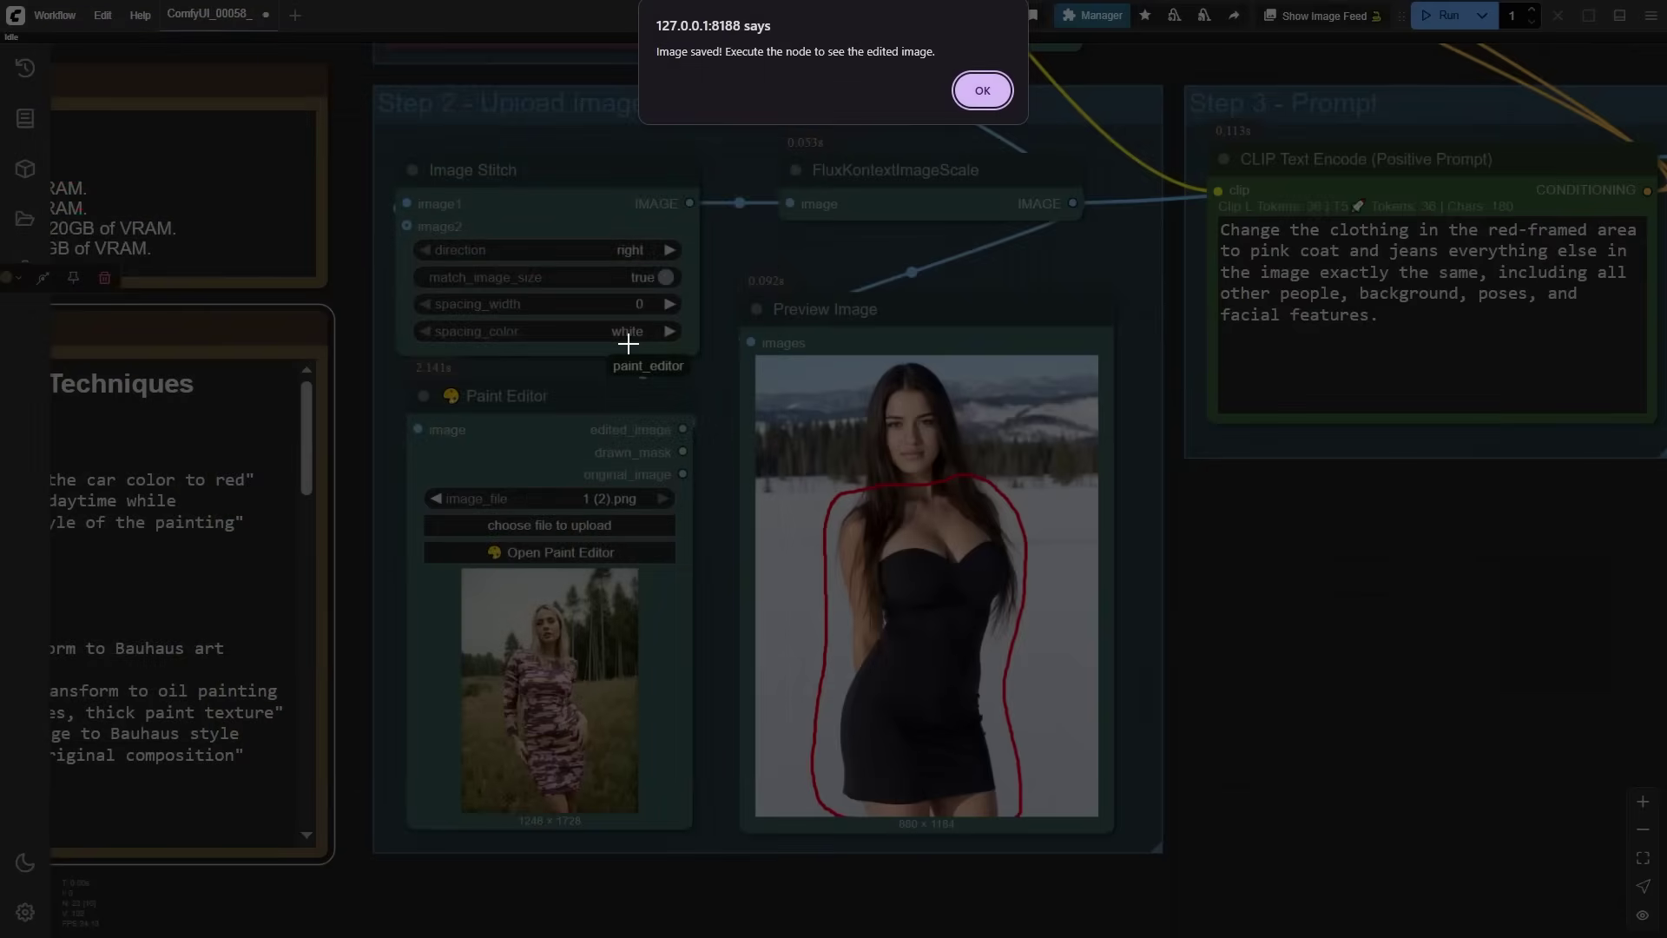
{"action": "left_click", "coordinate": [983, 90]}
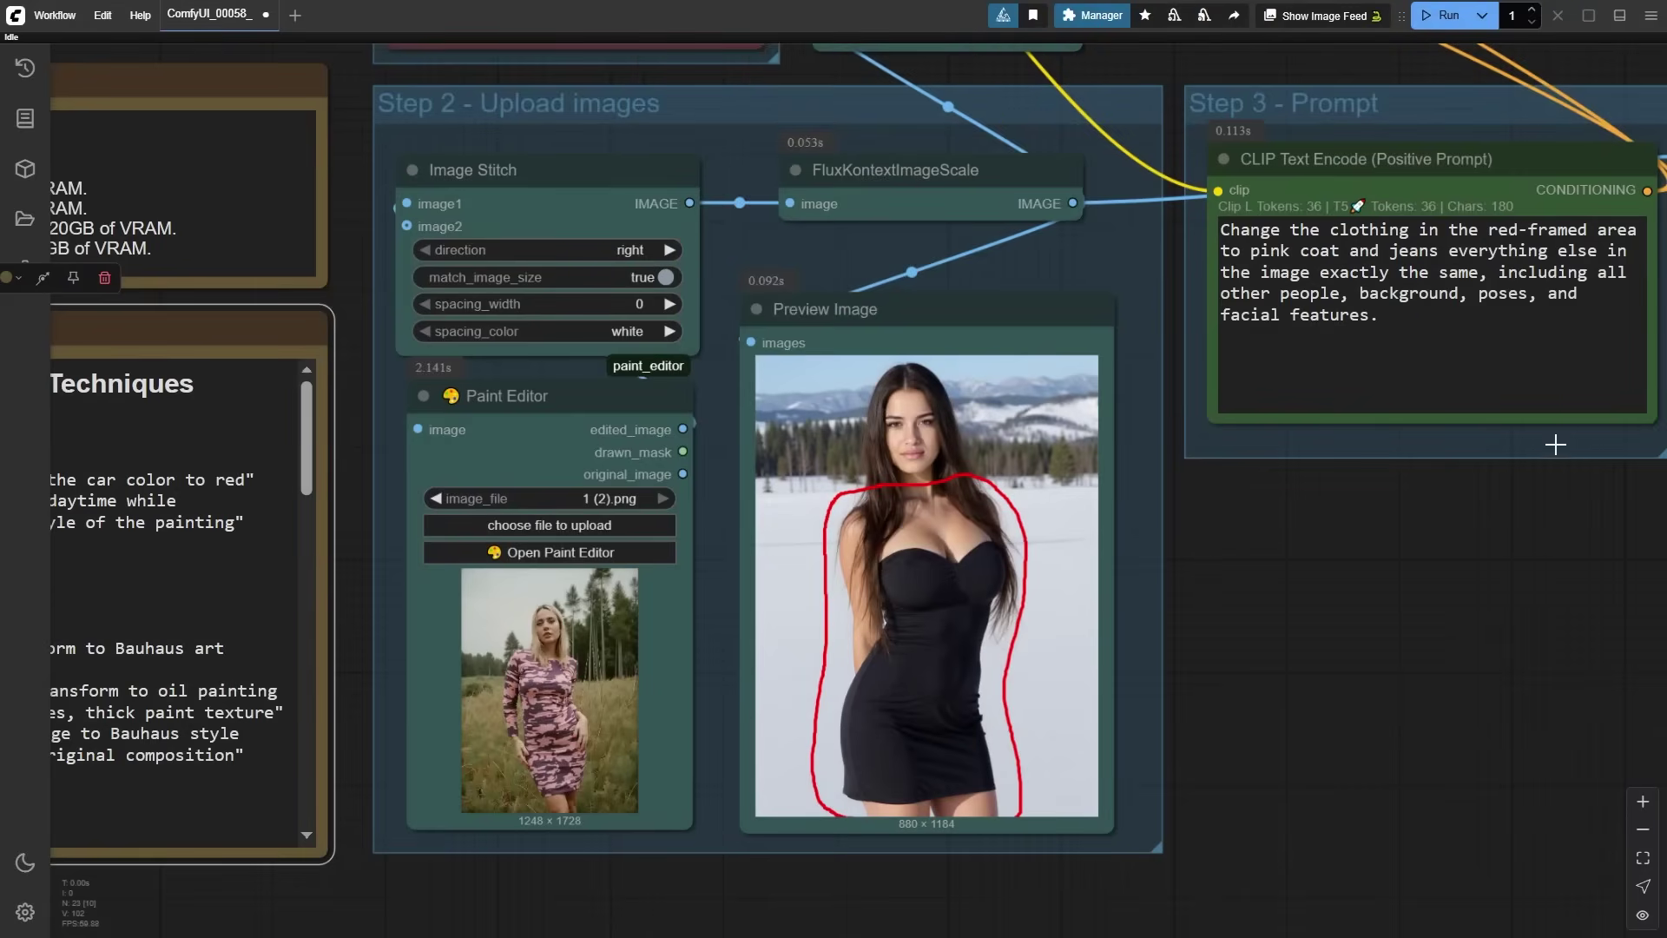
{"action": "scroll", "coordinate": [1555, 445], "scroll_direction": "up", "scroll_amount": 2}
Replace 'pink coat and jeans' with 'floral print bikini', run, and view the Image Comparer.
{"action": "left_click_drag", "start_coordinate": [972, 317], "coordinate": [1199, 317]}
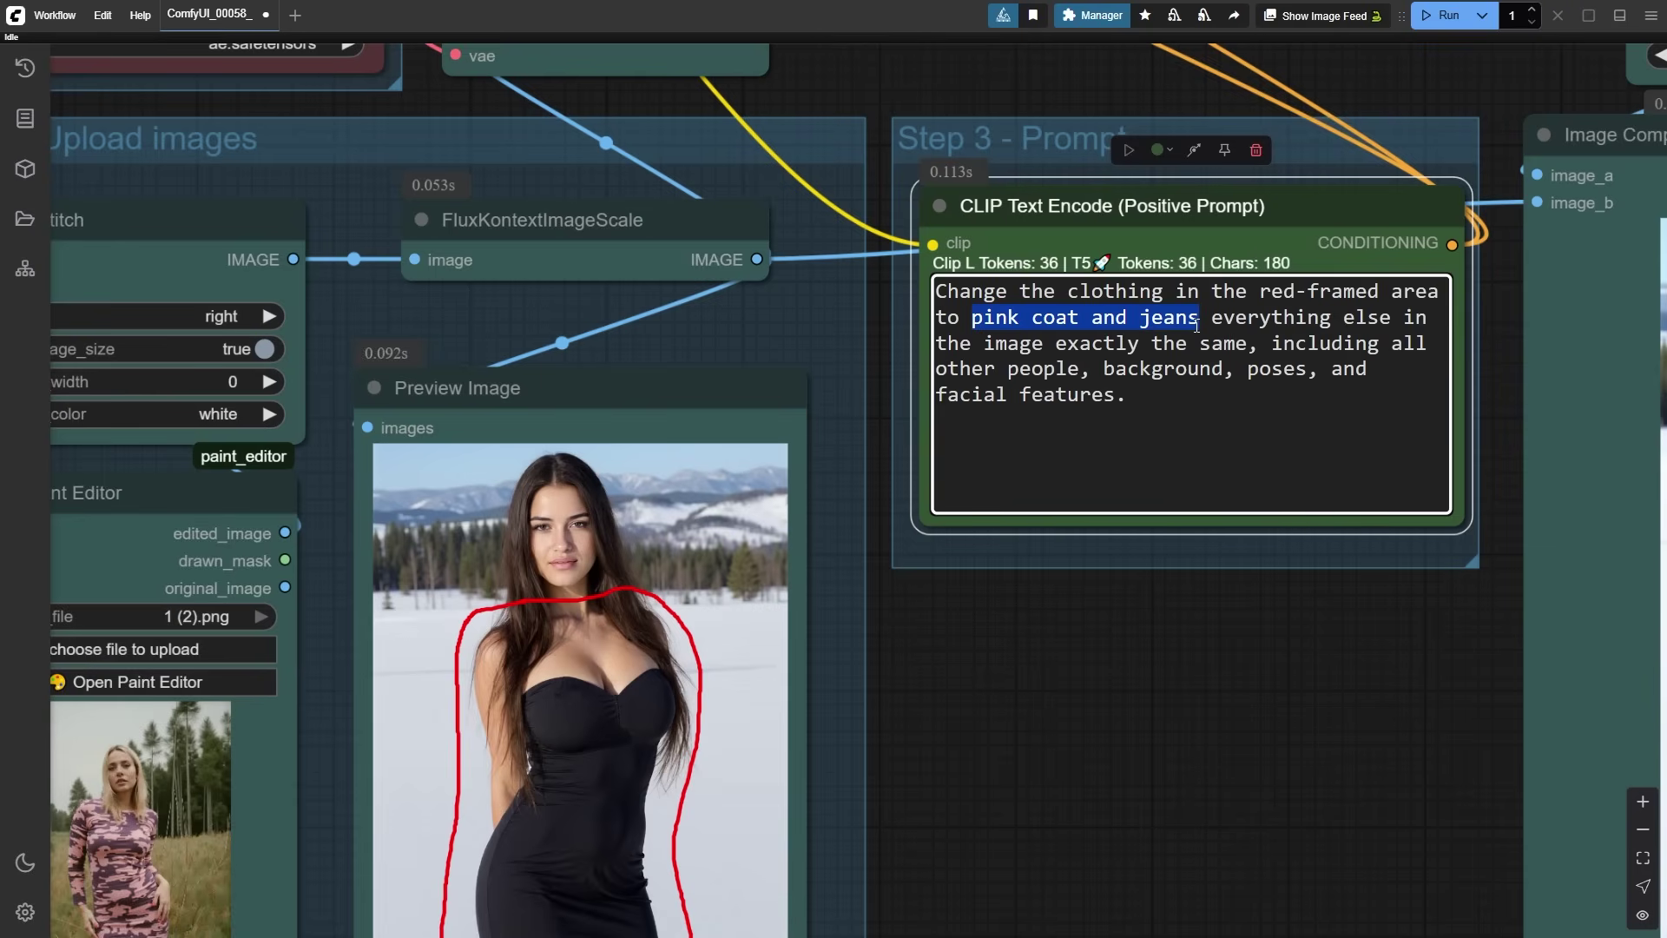
{"action": "type", "text": "floral pr"}
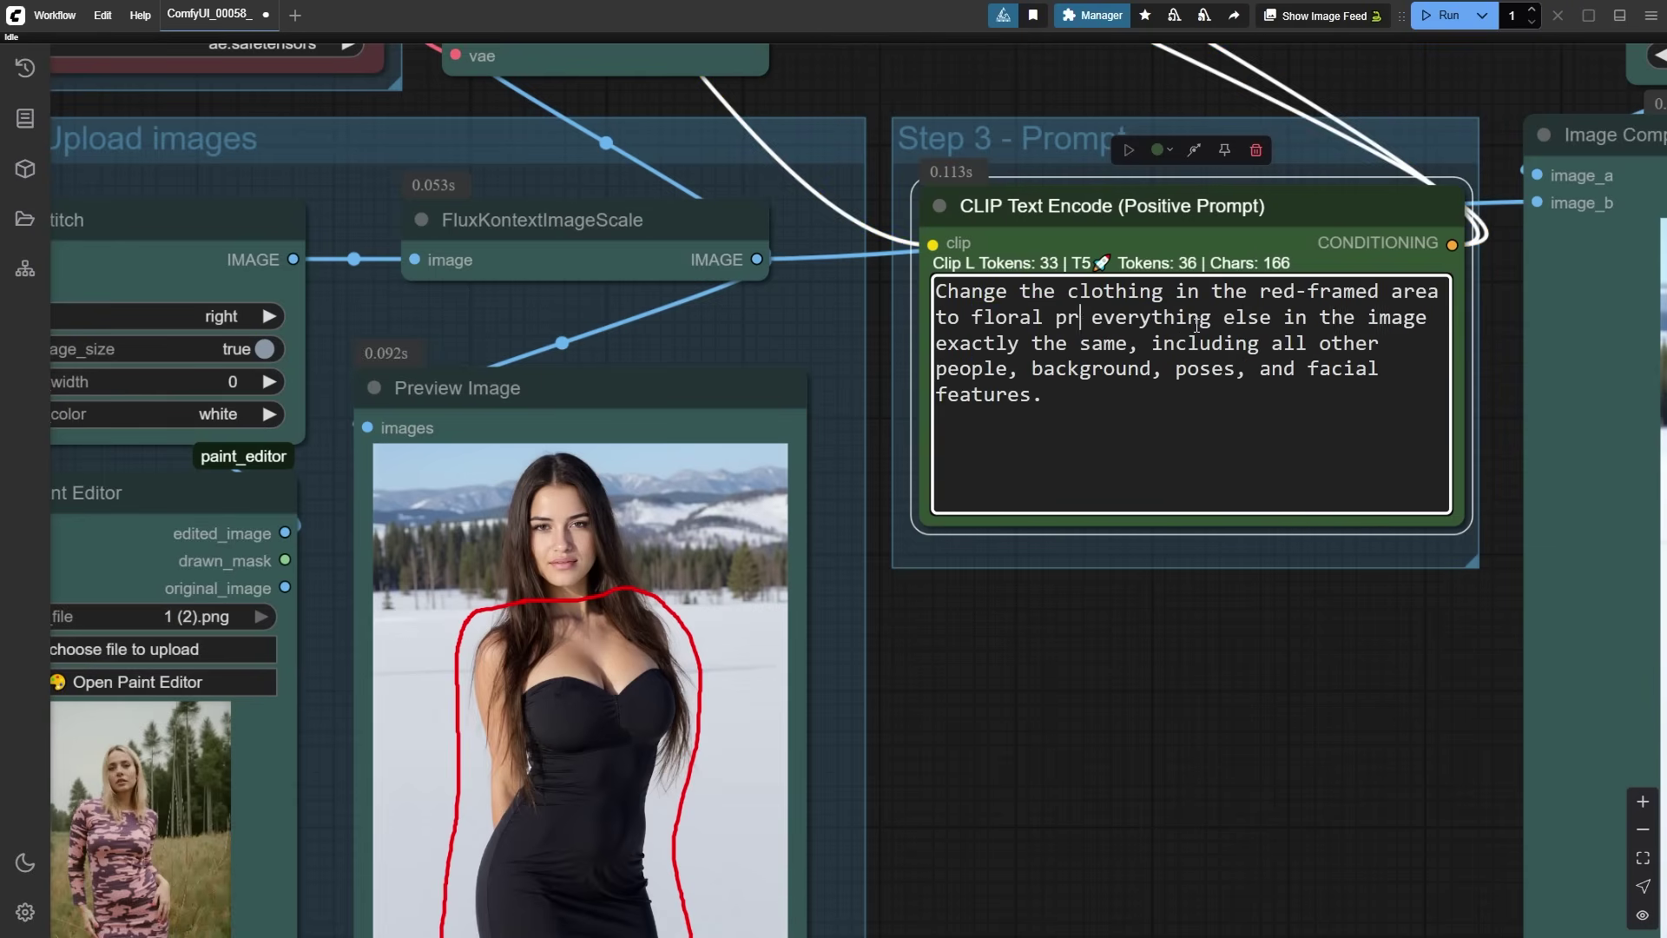
{"action": "type", "text": "int bikini"}
{"action": "left_click", "coordinate": [1439, 15]}
{"action": "scroll", "coordinate": [780, 573], "scroll_direction": "down", "scroll_amount": 3}
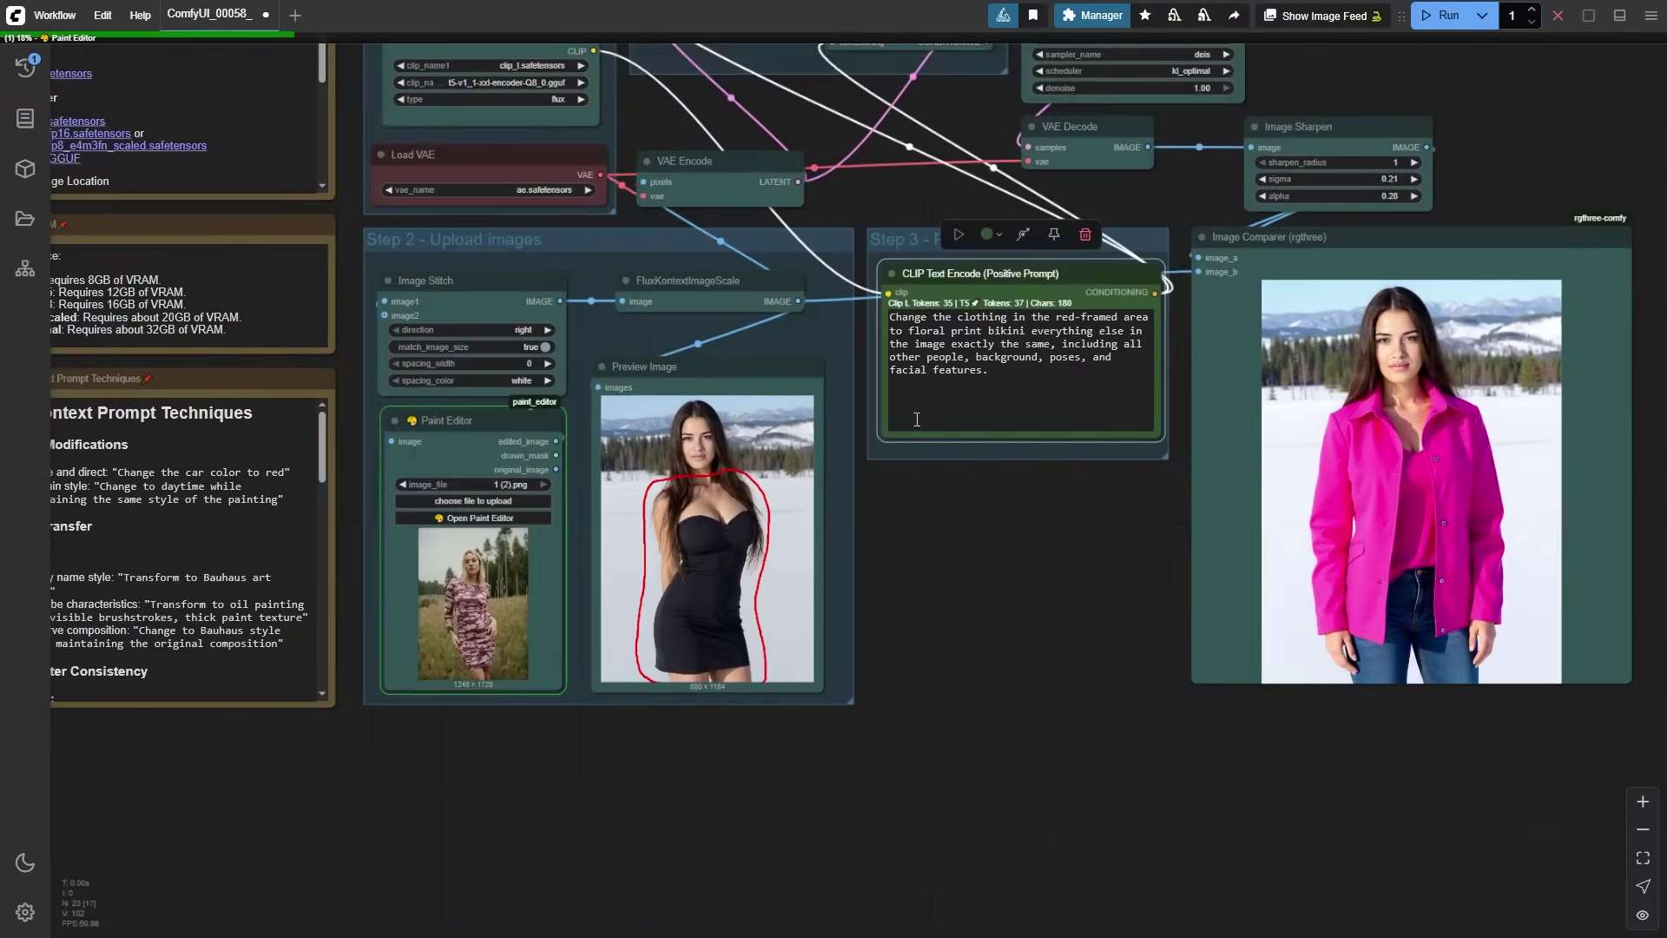
{"action": "scroll", "coordinate": [642, 218], "scroll_direction": "down", "scroll_amount": 2}
{"action": "scroll", "coordinate": [642, 218], "scroll_direction": "up", "scroll_amount": 2}
{"action": "left_click_drag", "start_coordinate": [733, 257], "coordinate": [707, 204]}
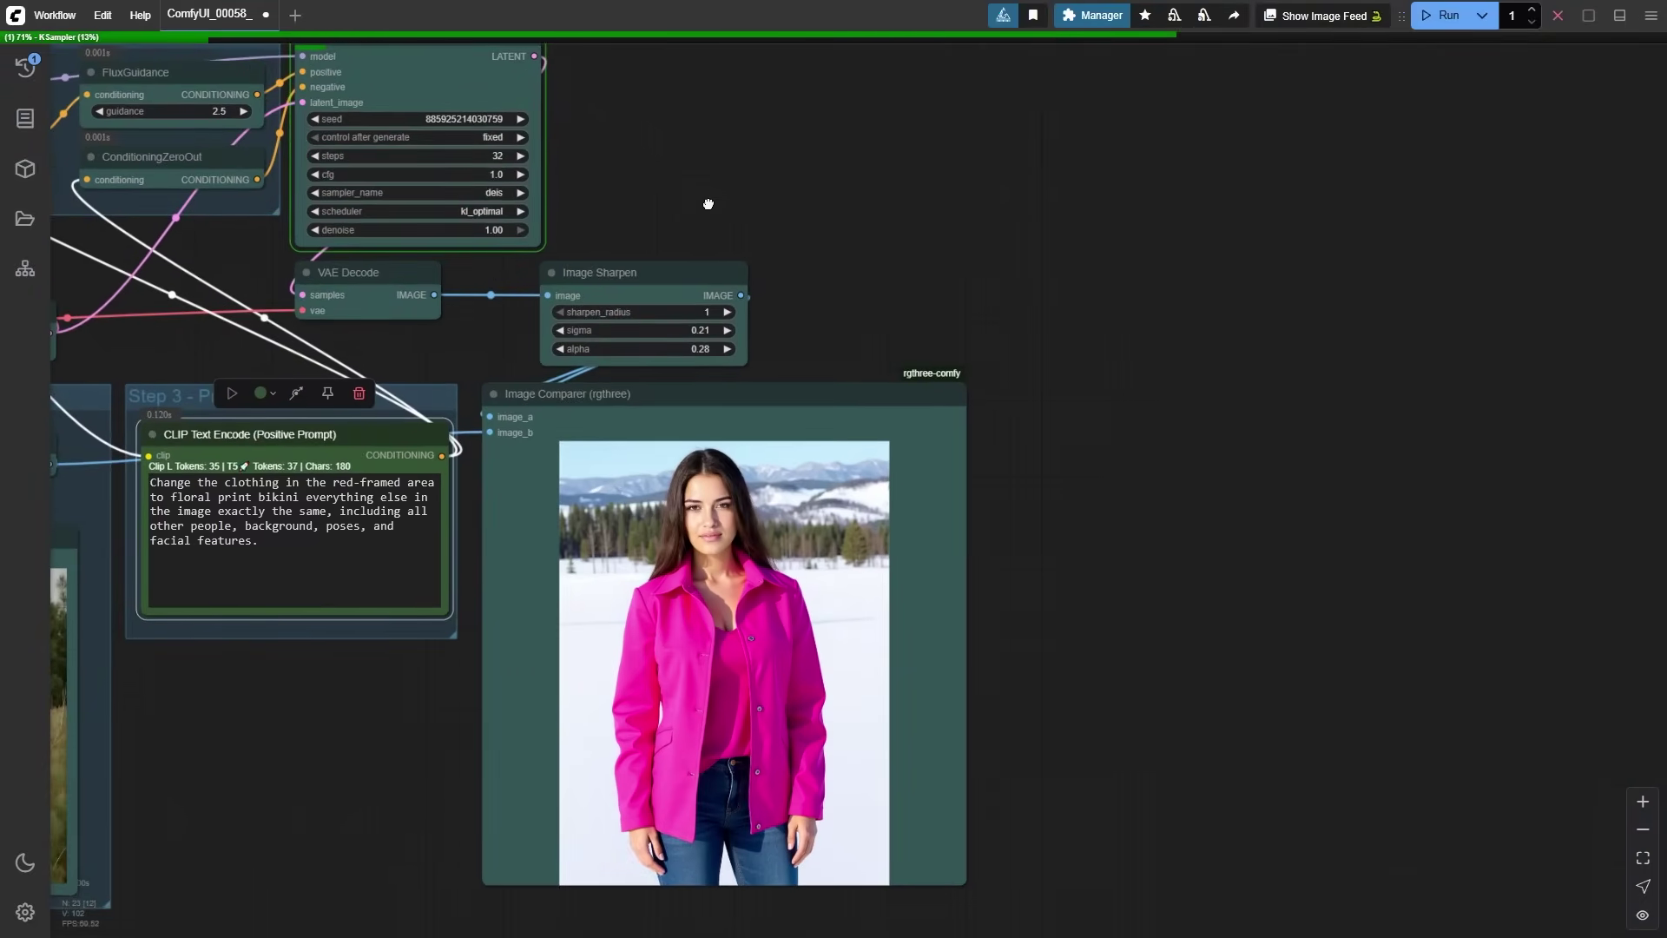
{"action": "scroll", "coordinate": [781, 132], "scroll_direction": "up", "scroll_amount": 1}
{"action": "left_click_drag", "start_coordinate": [1050, 477], "coordinate": [1255, 494]}
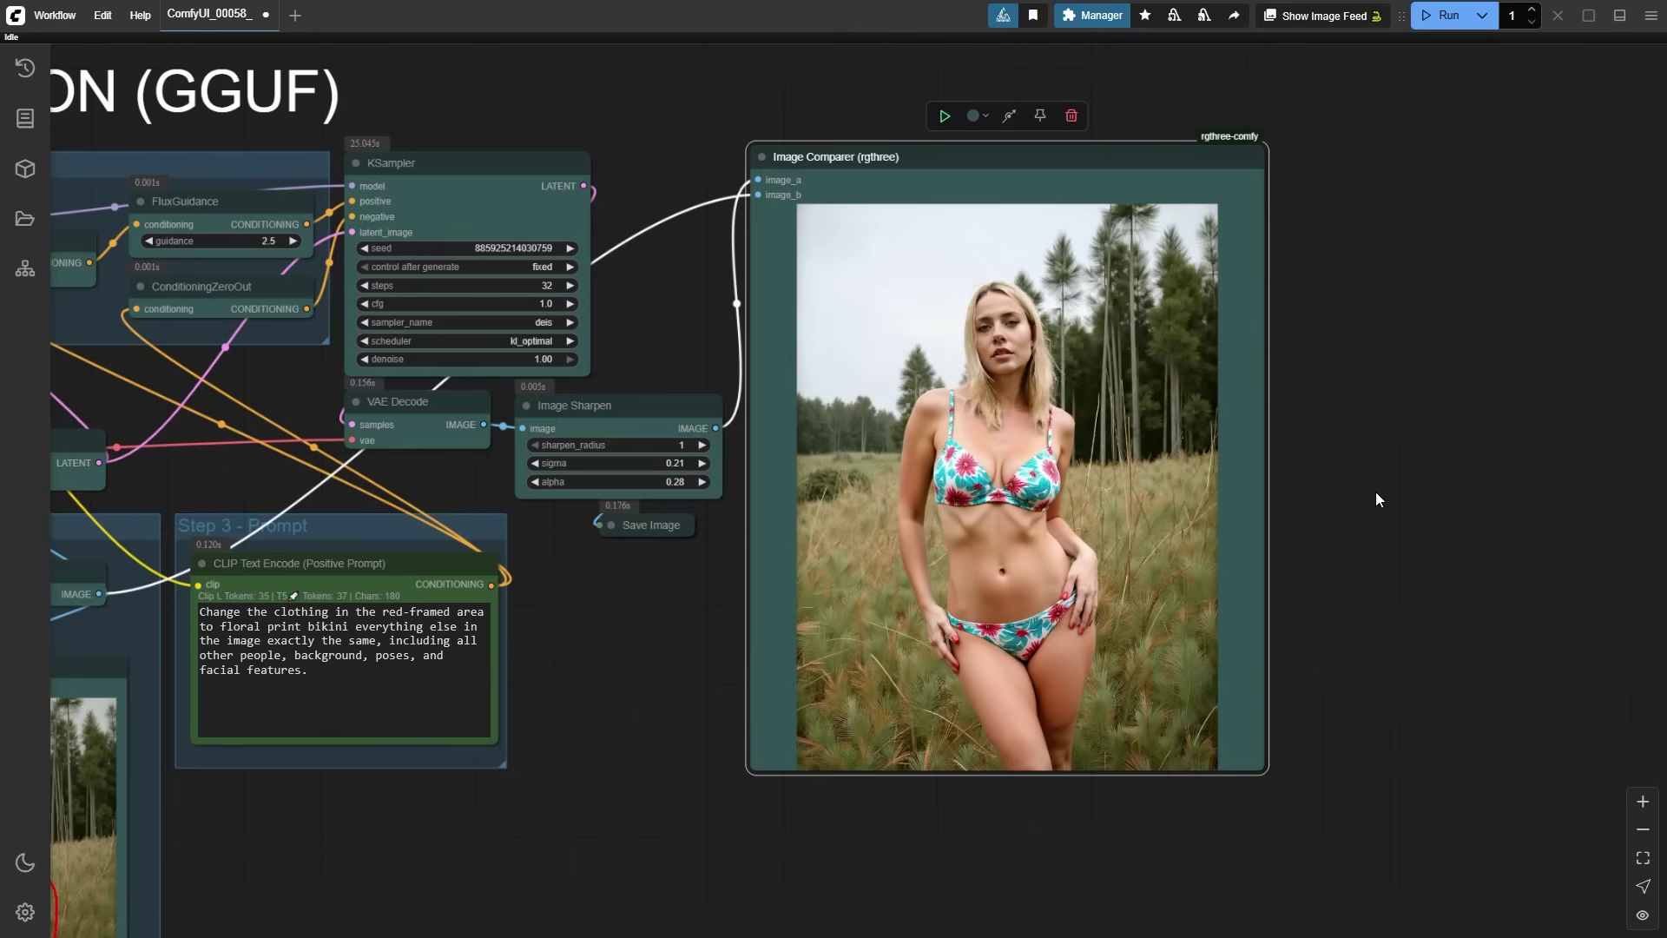
Open the Paint Editor on the new photo of the woman in a black blazer.
{"action": "left_click", "coordinate": [1444, 16]}
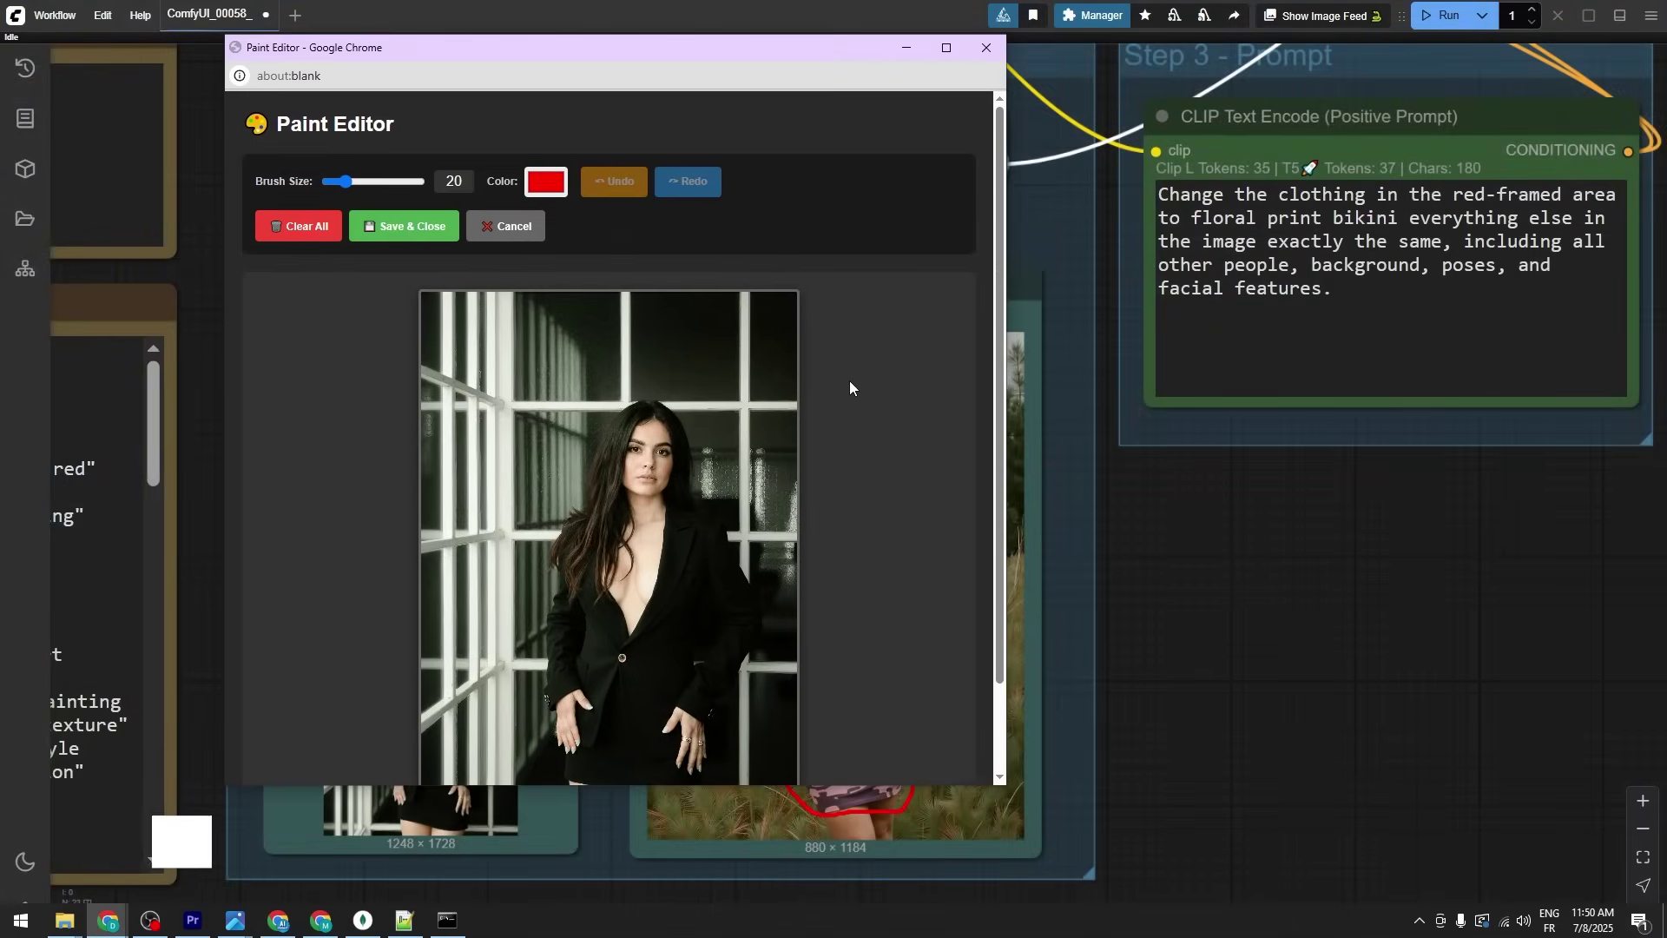
{"action": "scroll", "coordinate": [849, 389], "scroll_direction": "down", "scroll_amount": 2}
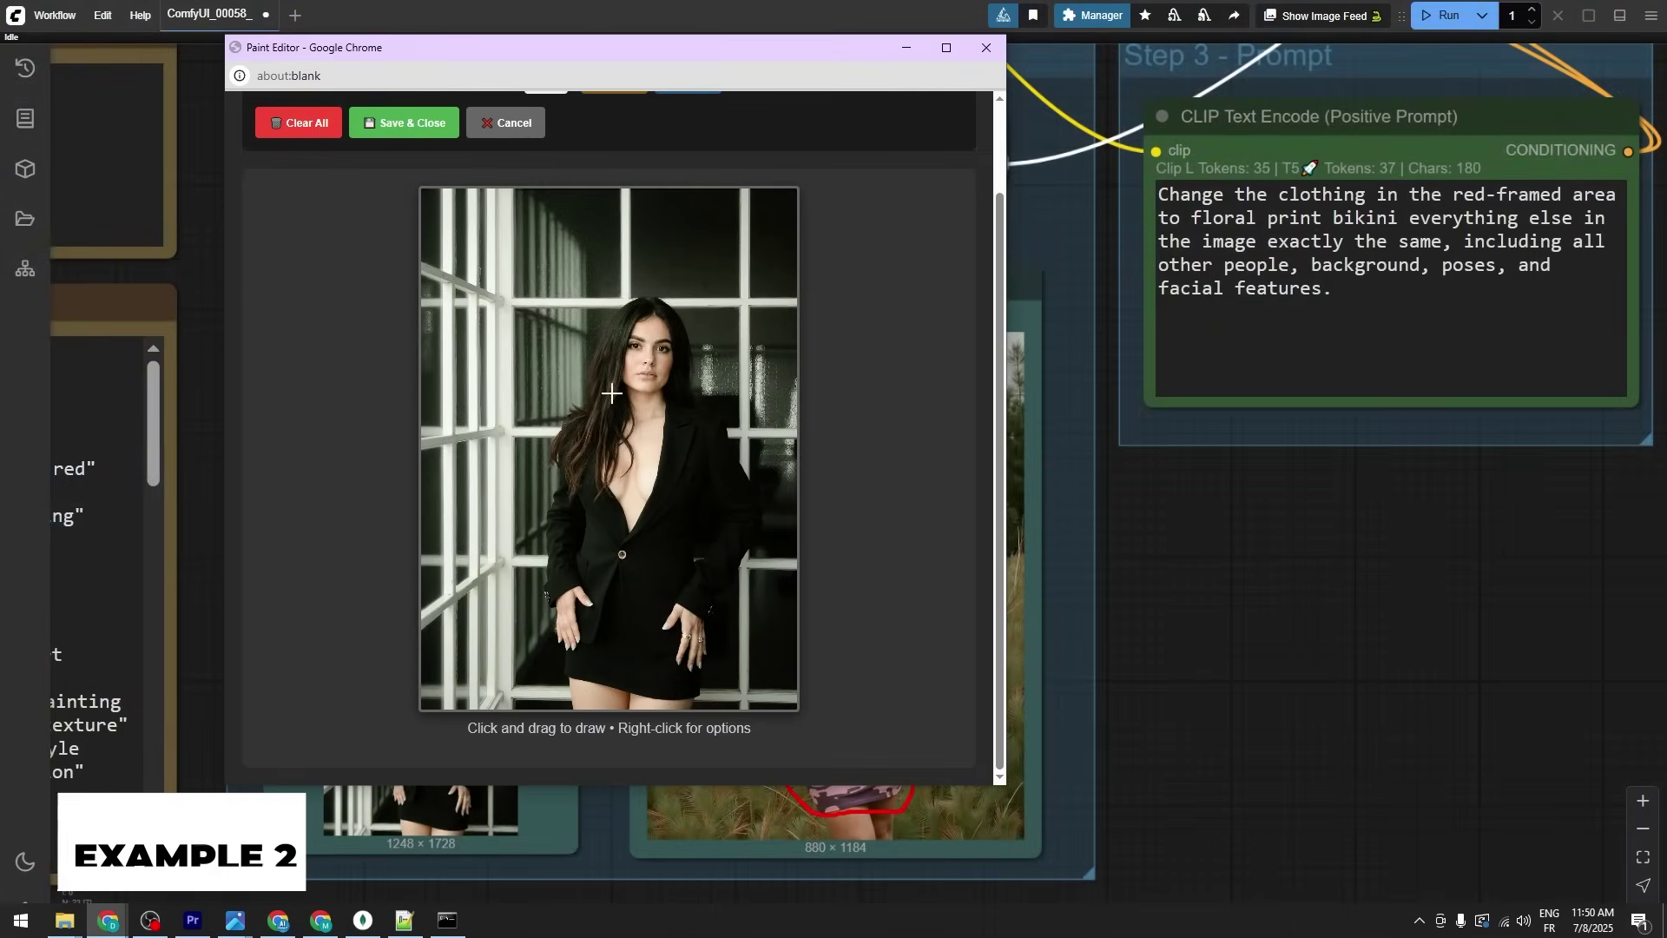
{"action": "scroll", "coordinate": [633, 149], "scroll_direction": "up", "scroll_amount": 2}
{"action": "left_click_drag", "start_coordinate": [347, 166], "coordinate": [338, 166]}
{"action": "scroll", "coordinate": [599, 390], "scroll_direction": "down", "scroll_amount": 1}
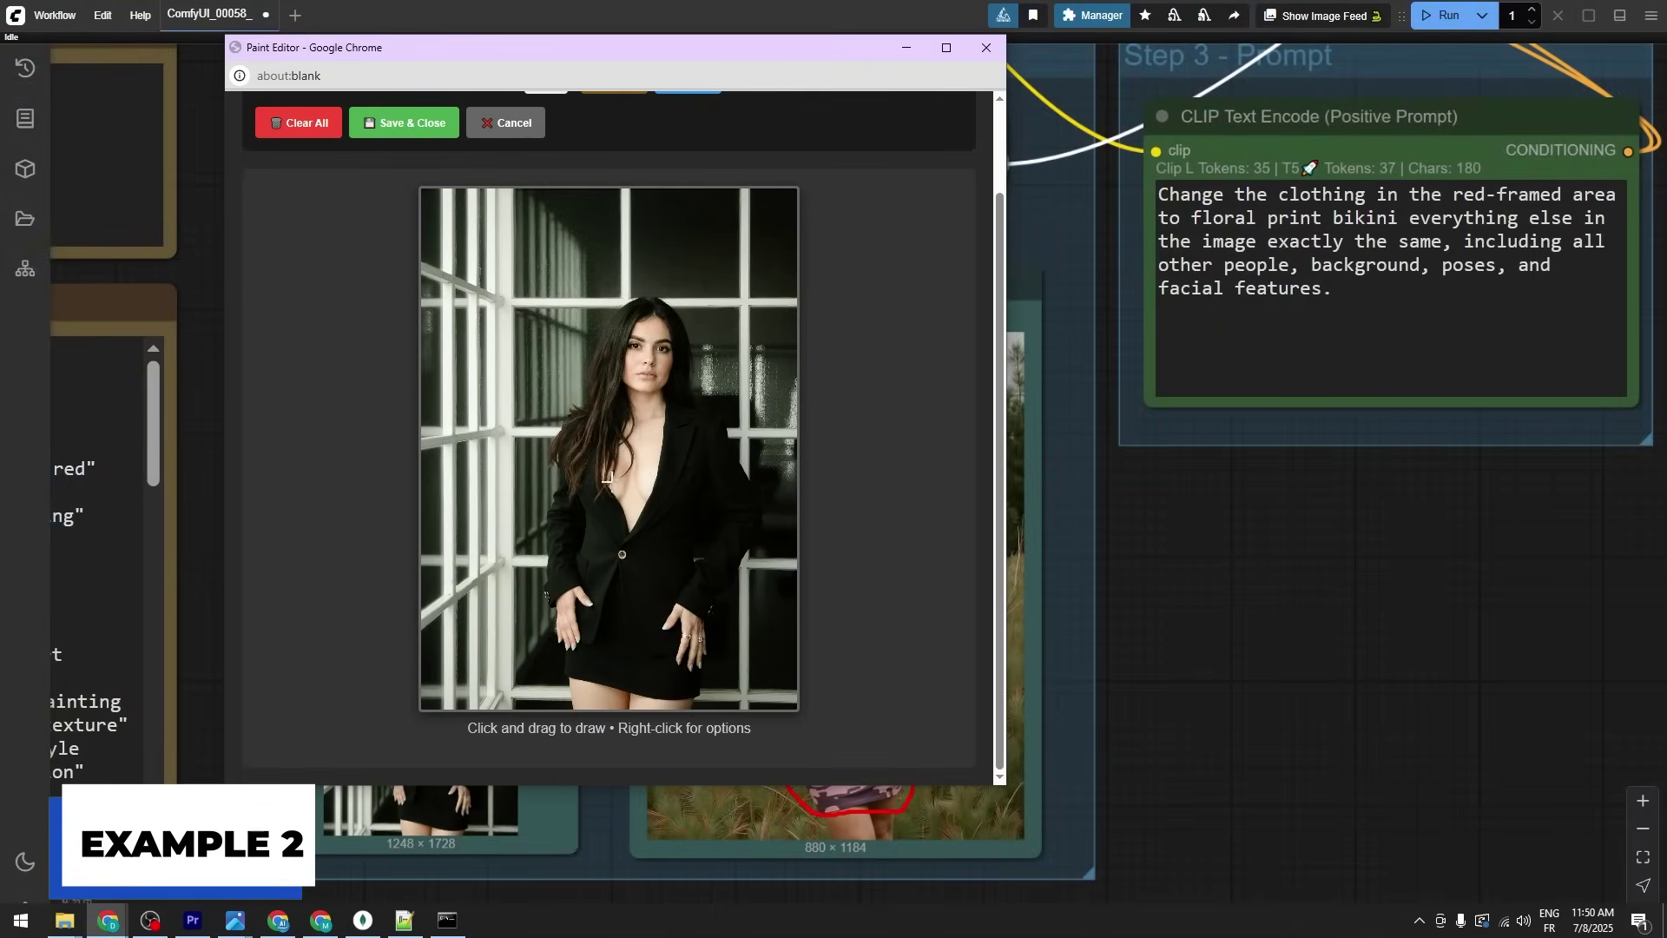
{"action": "left_click_drag", "start_coordinate": [598, 395], "coordinate": [532, 556]}
Discard the rough stroke and redraw the red outline along both sides of the blazer outfit.
{"action": "left_click", "coordinate": [298, 122]}
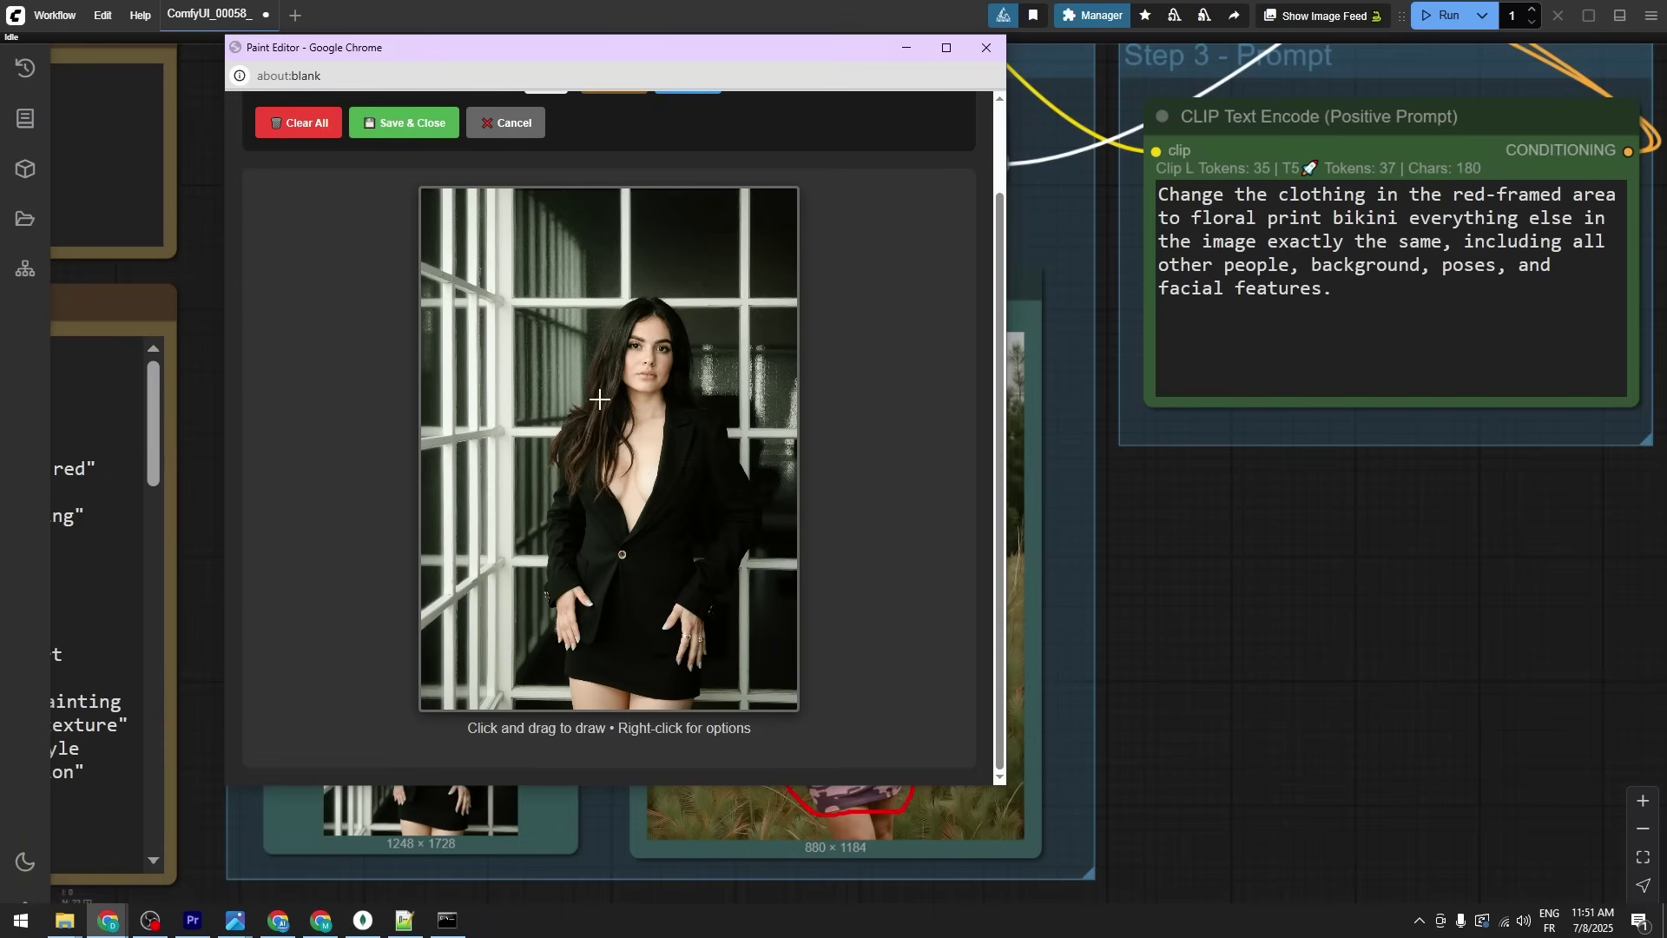
{"action": "left_click_drag", "start_coordinate": [595, 395], "coordinate": [549, 679]}
{"action": "left_click_drag", "start_coordinate": [710, 702], "coordinate": [719, 391]}
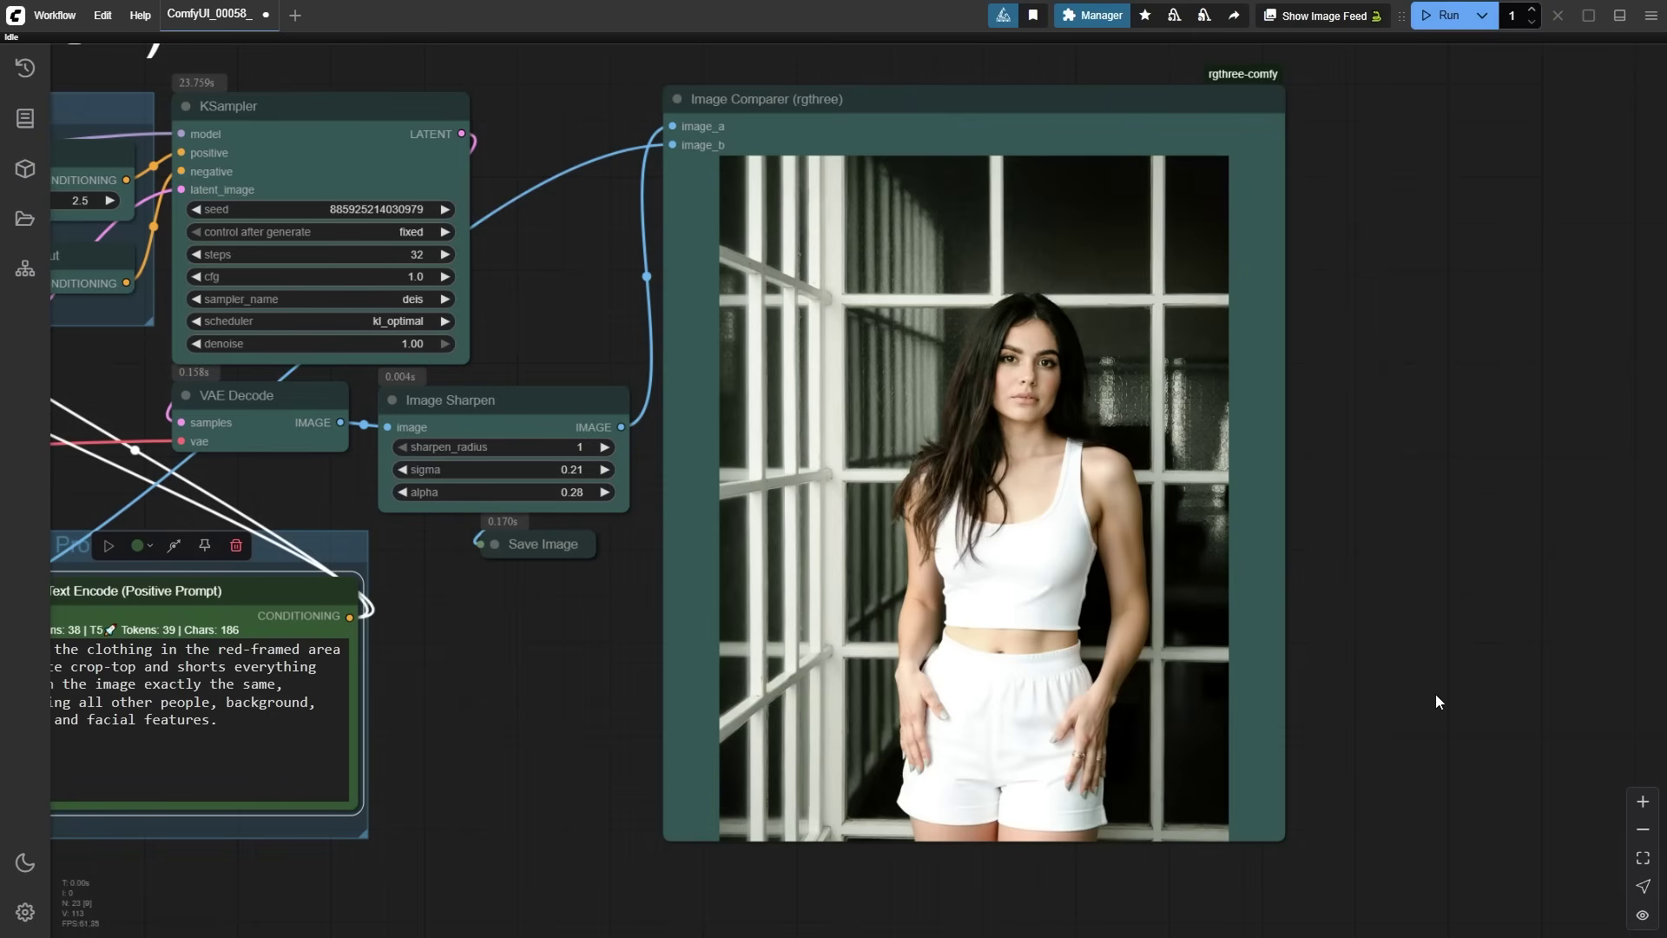
Outline the woman's black dress in red and close the Paint Editor.
{"action": "left_click_drag", "start_coordinate": [585, 640], "coordinate": [1422, 452]}
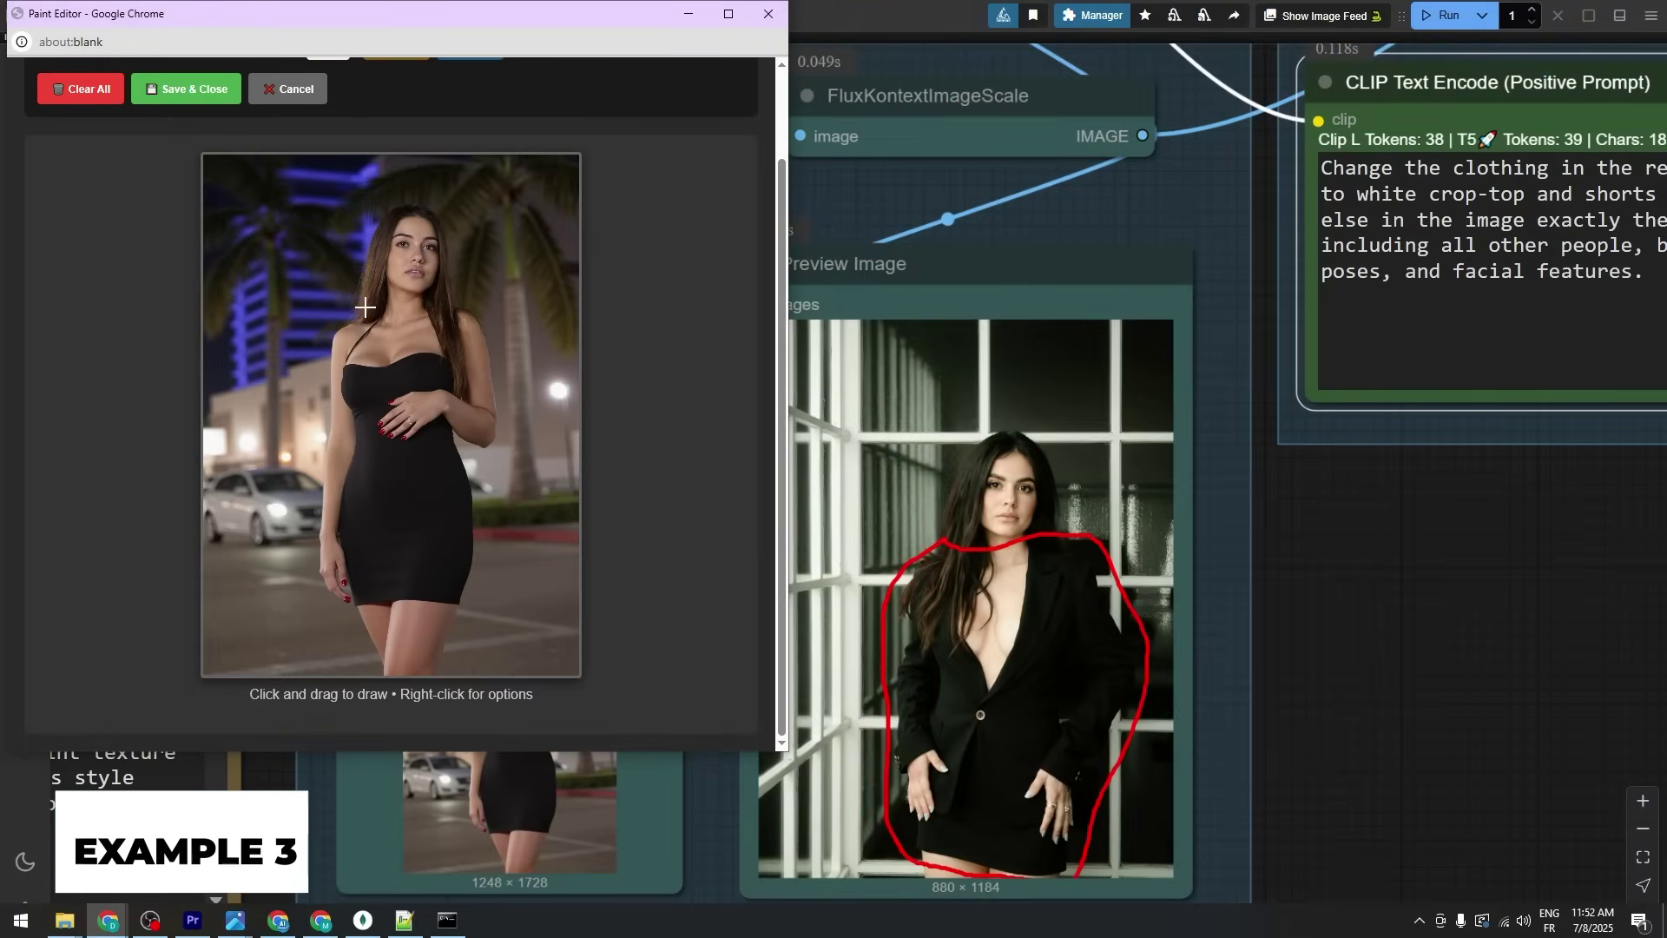
{"action": "left_click_drag", "start_coordinate": [367, 308], "coordinate": [508, 341]}
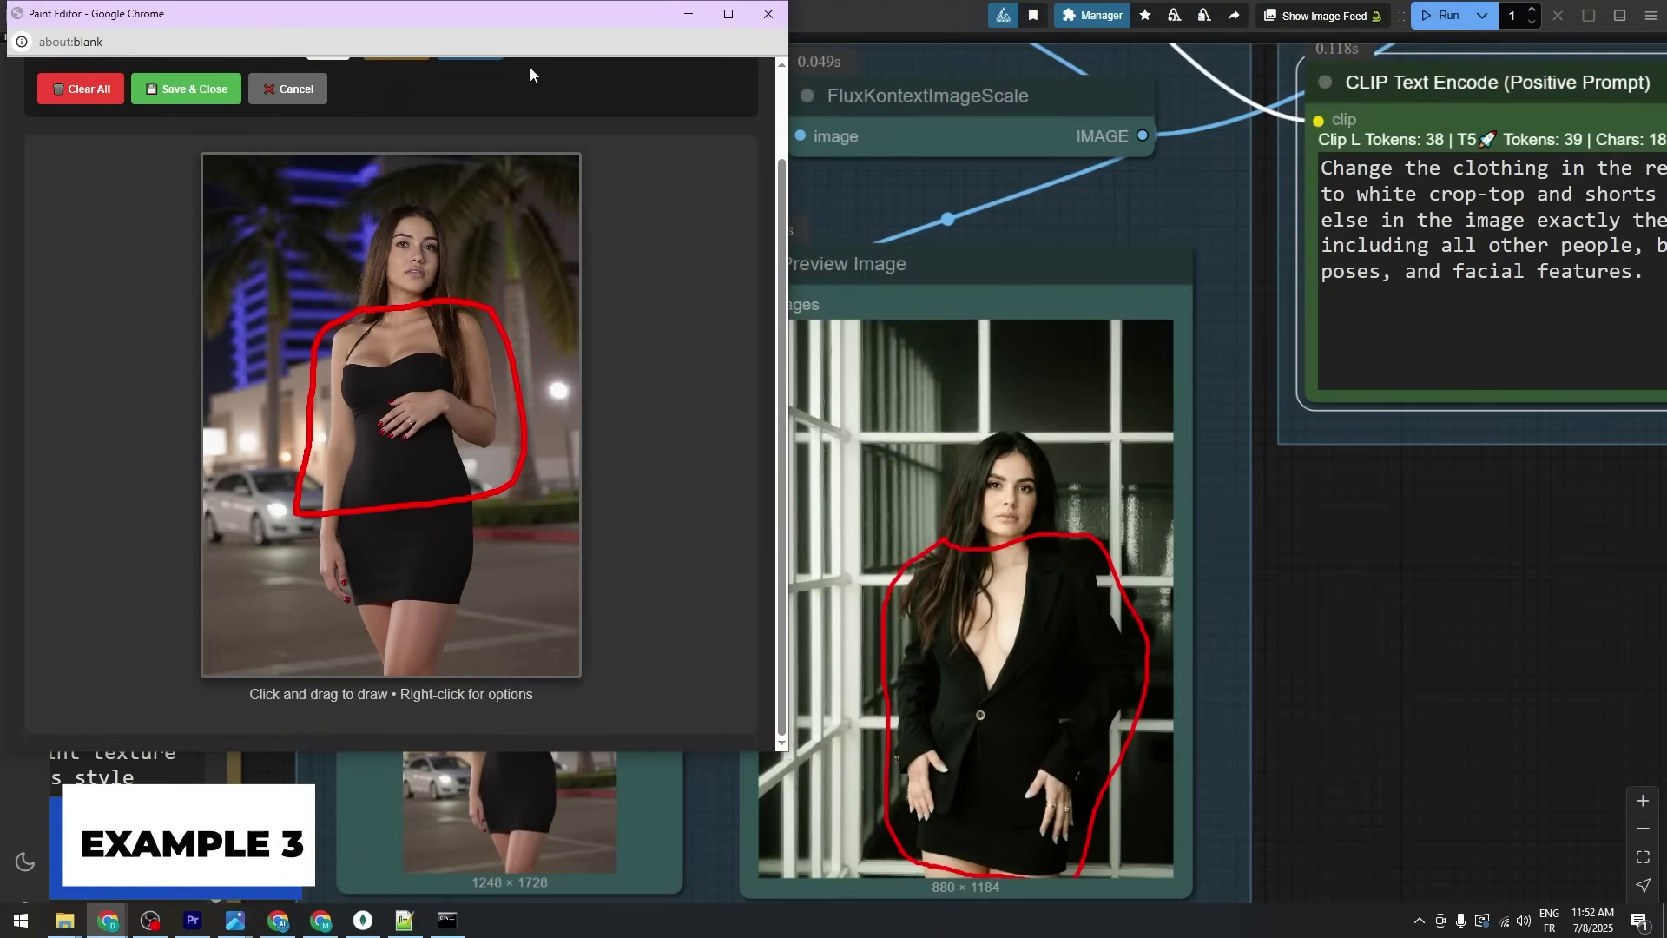
{"action": "left_click", "coordinate": [186, 90]}
{"action": "left_click", "coordinate": [990, 85]}
{"action": "scroll", "coordinate": [1042, 391], "scroll_direction": "up", "scroll_amount": 2}
Change the prompt's clothing to 'fur jacket for women on top of a black dress' and run it.
{"action": "left_click_drag", "start_coordinate": [805, 340], "coordinate": [1167, 341]}
{"action": "type", "text": "fu"}
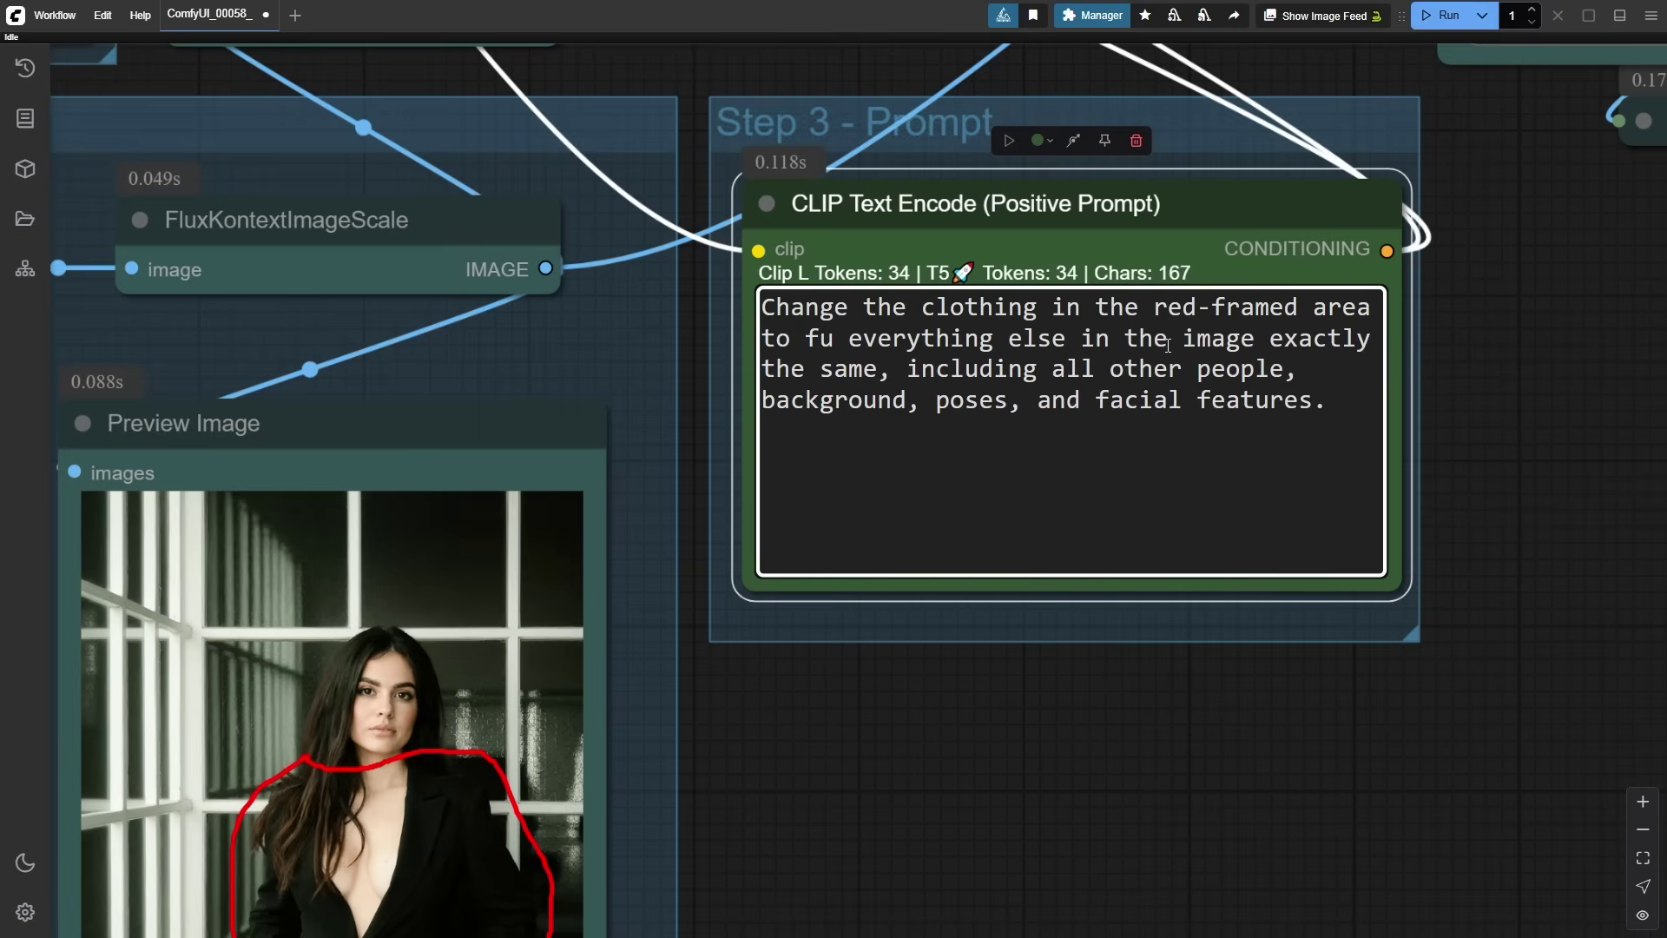
{"action": "type", "text": "r jacket on top of "}
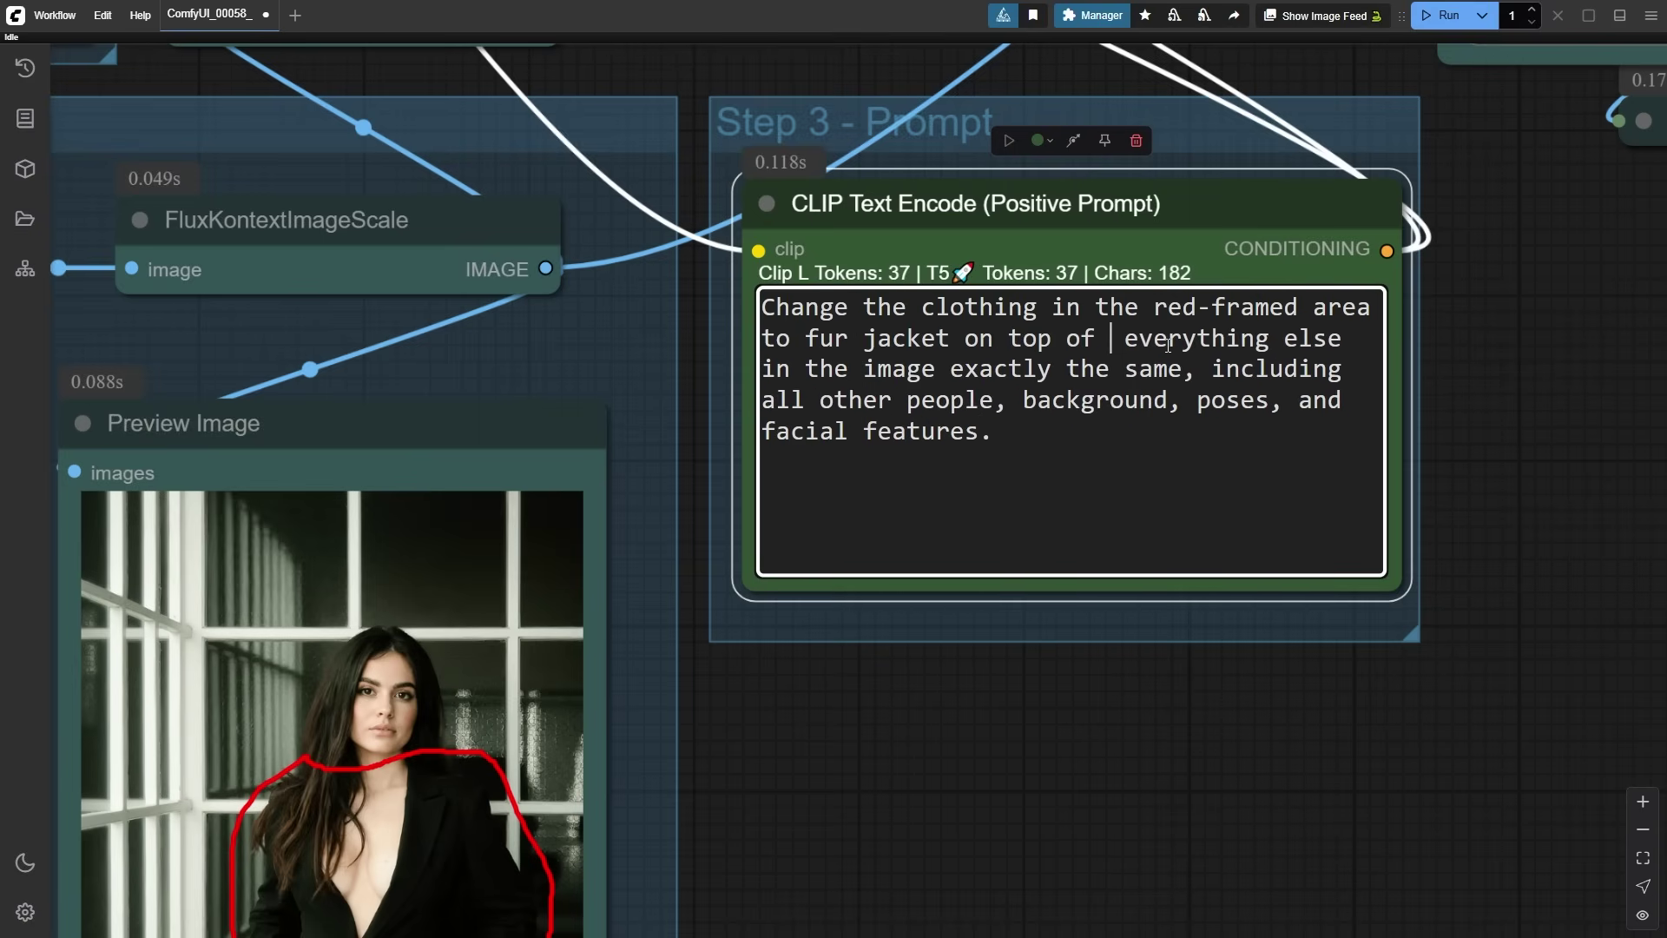
{"action": "type", "text": "a black dress"}
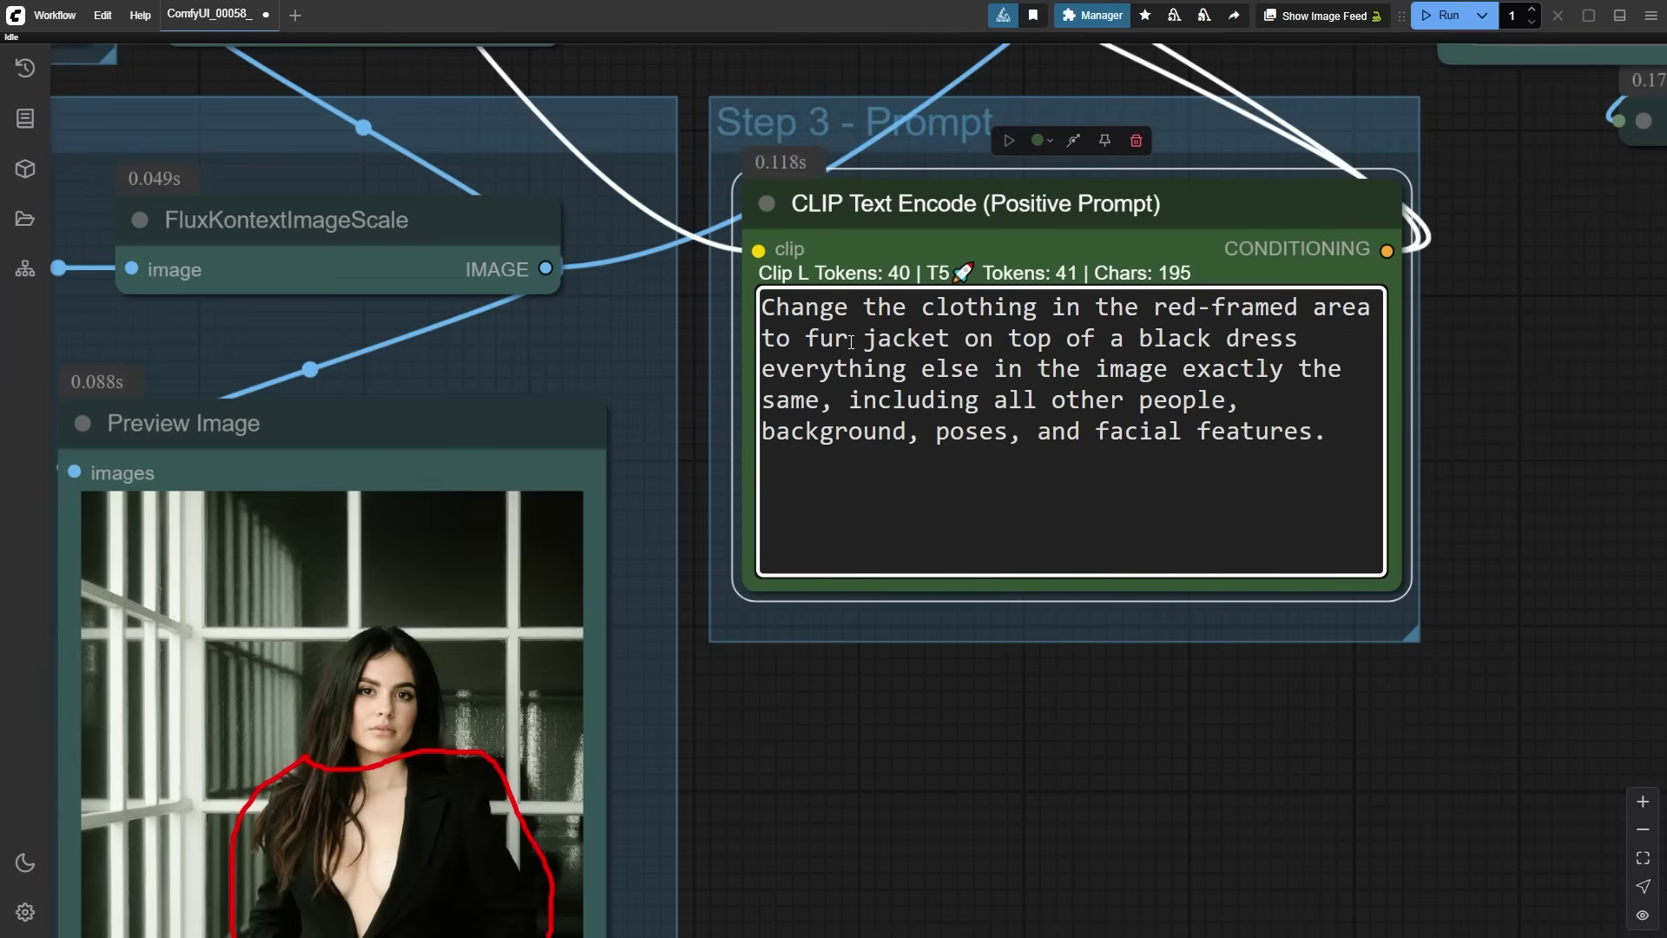
{"action": "left_click", "coordinate": [968, 339]}
{"action": "type", "text": "for women"}
{"action": "left_click", "coordinate": [1439, 15]}
{"action": "scroll", "coordinate": [518, 763], "scroll_direction": "down", "scroll_amount": 5}
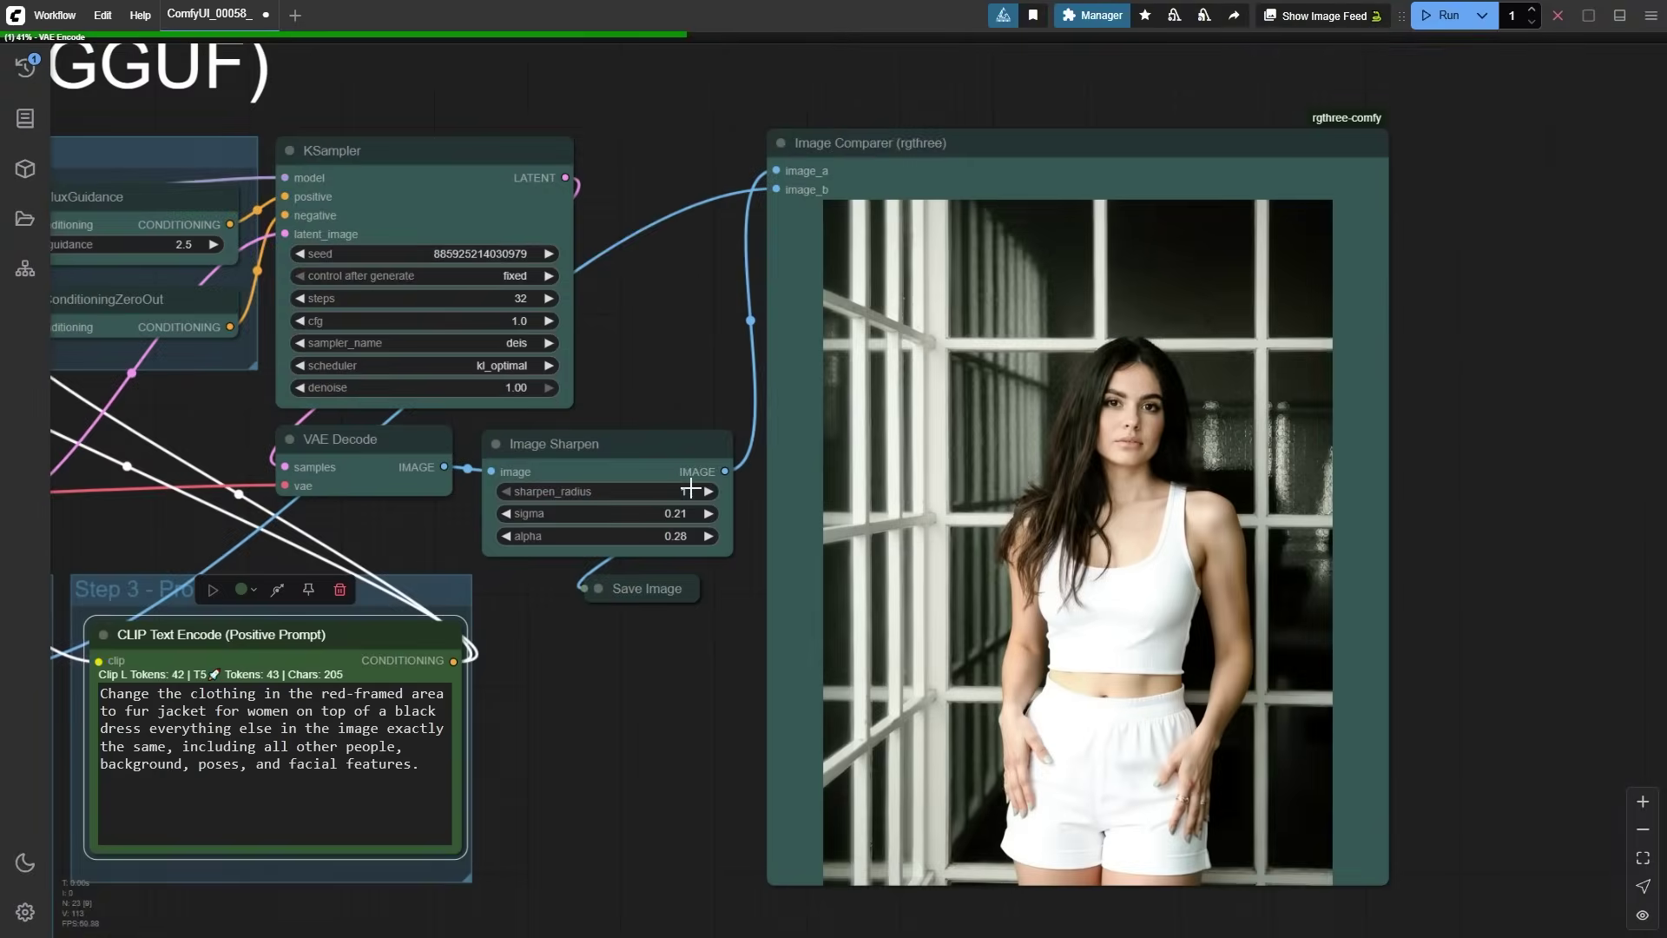
{"action": "left_click_drag", "start_coordinate": [517, 763], "coordinate": [544, 757]}
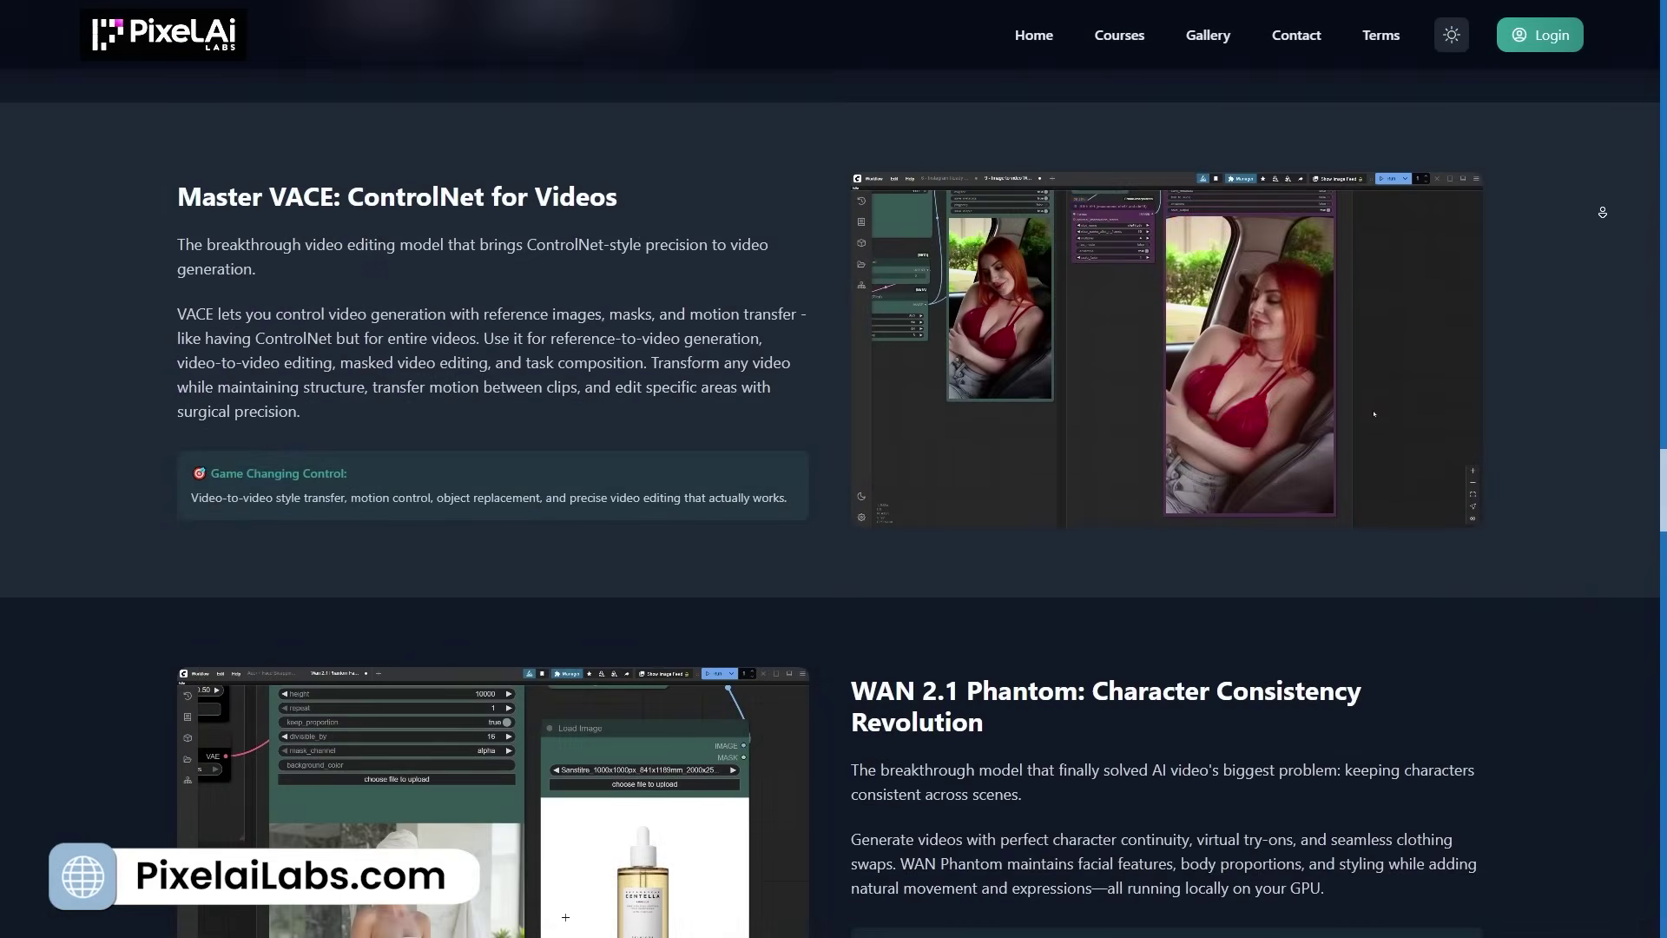
{"action": "scroll", "coordinate": [834, 469], "scroll_direction": "down", "scroll_amount": 2}
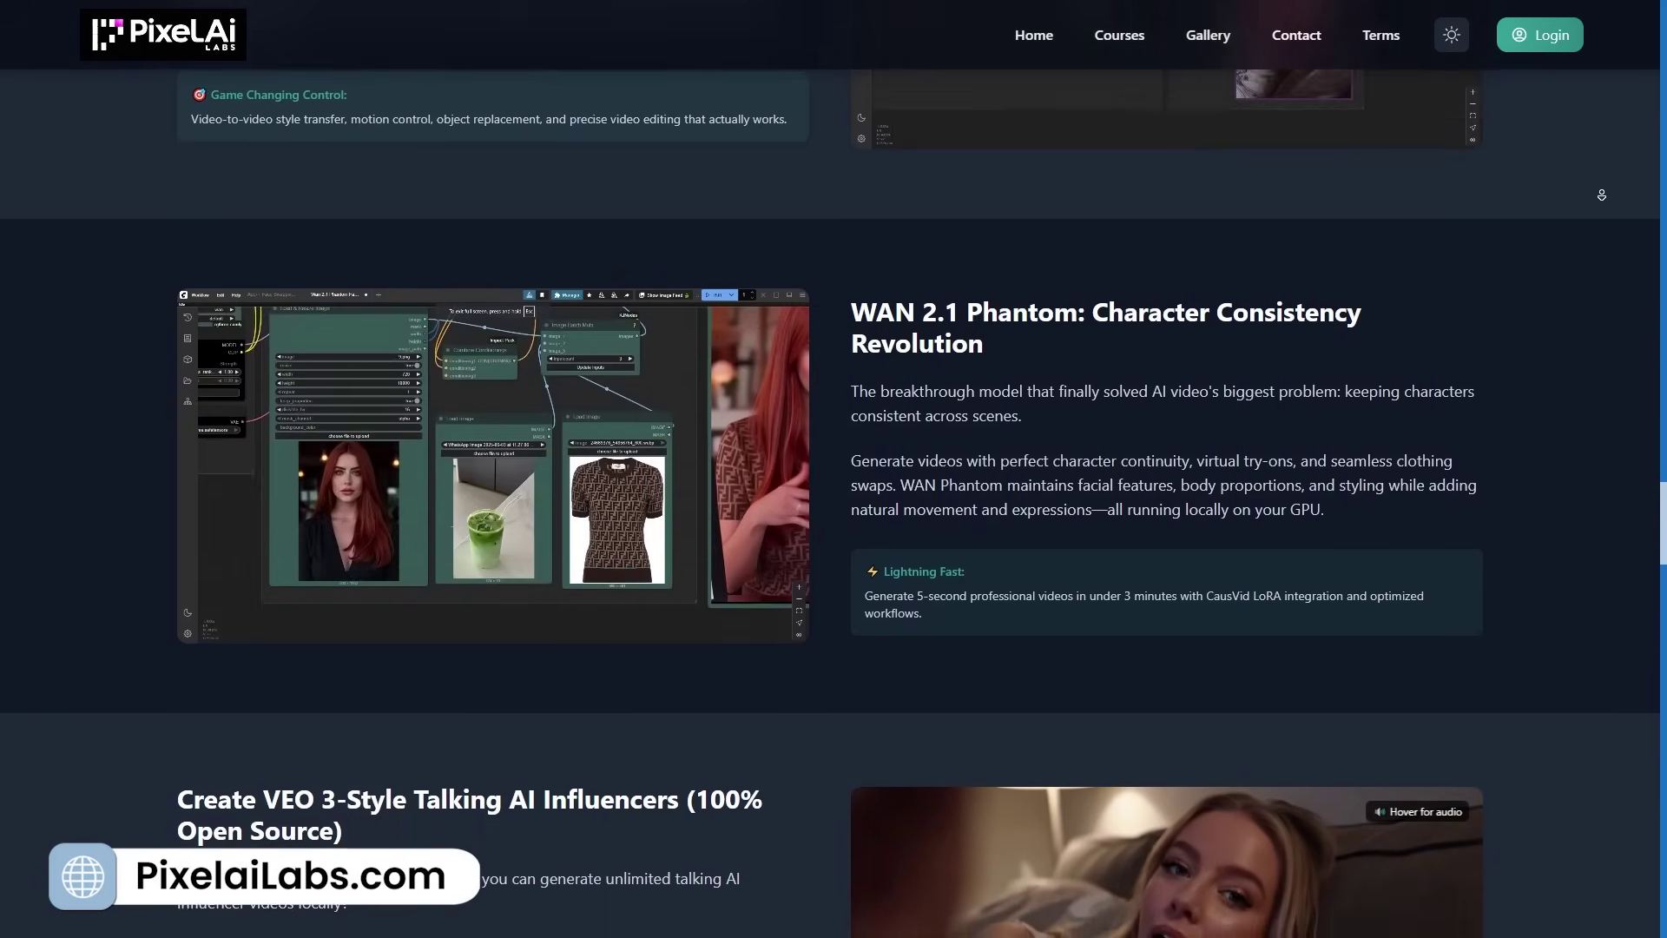
{"action": "scroll", "coordinate": [1599, 222], "scroll_direction": "down", "scroll_amount": 3}
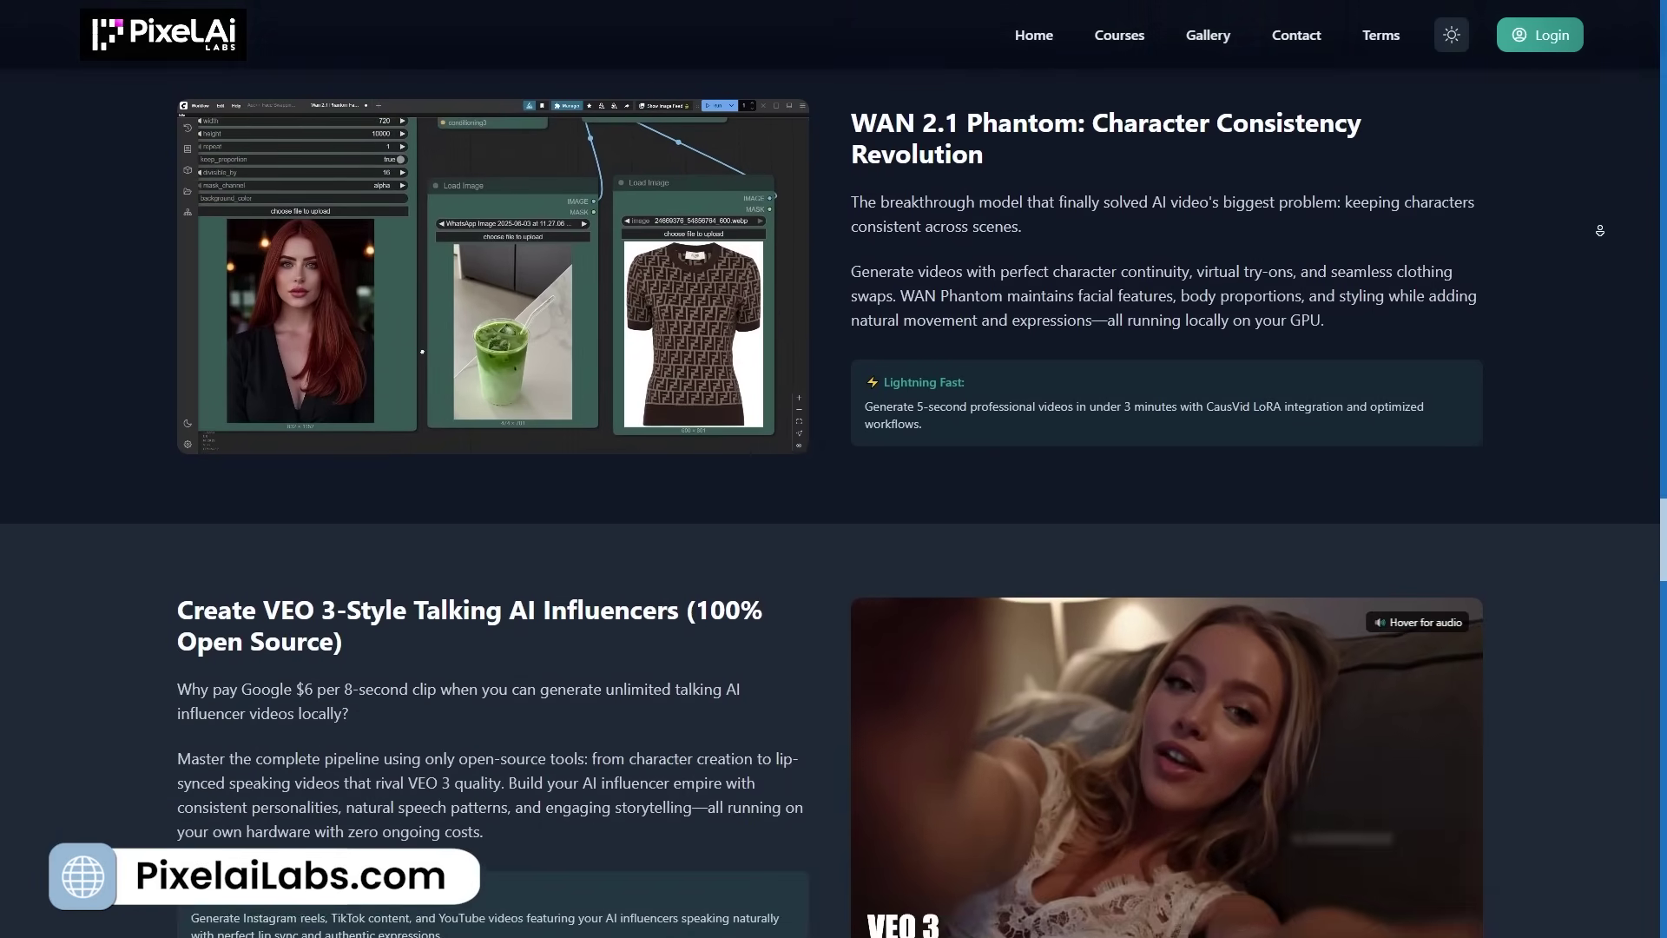
{"action": "scroll", "coordinate": [1599, 229], "scroll_direction": "down", "scroll_amount": 2}
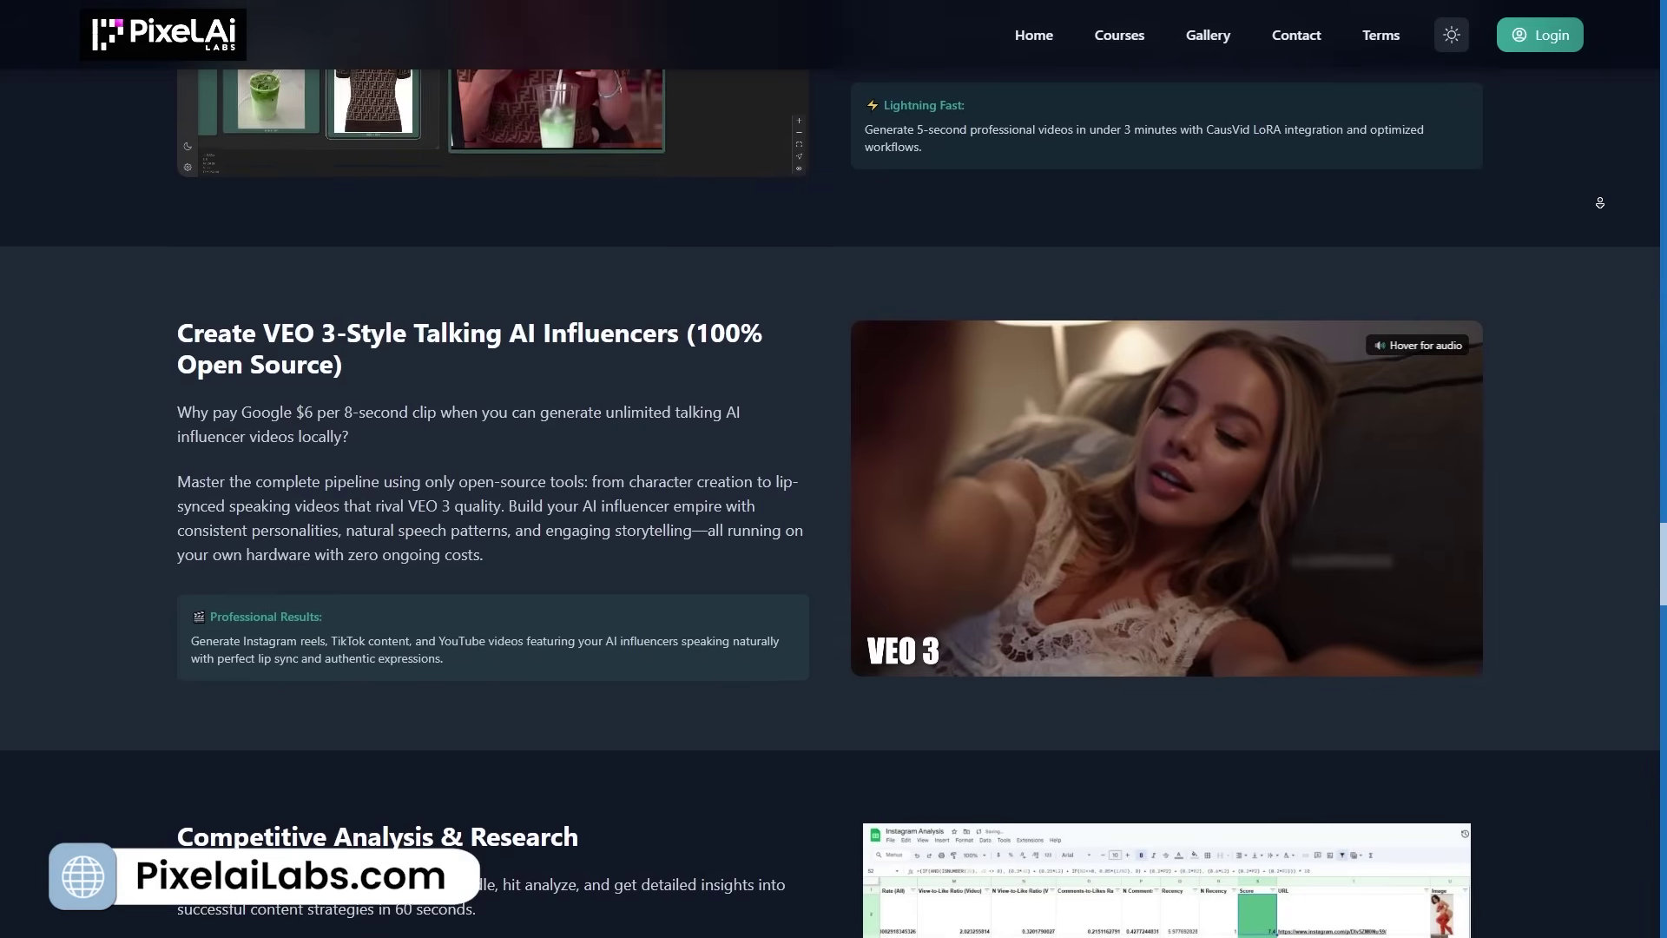
{"action": "scroll", "coordinate": [1599, 201], "scroll_direction": "down", "scroll_amount": 1}
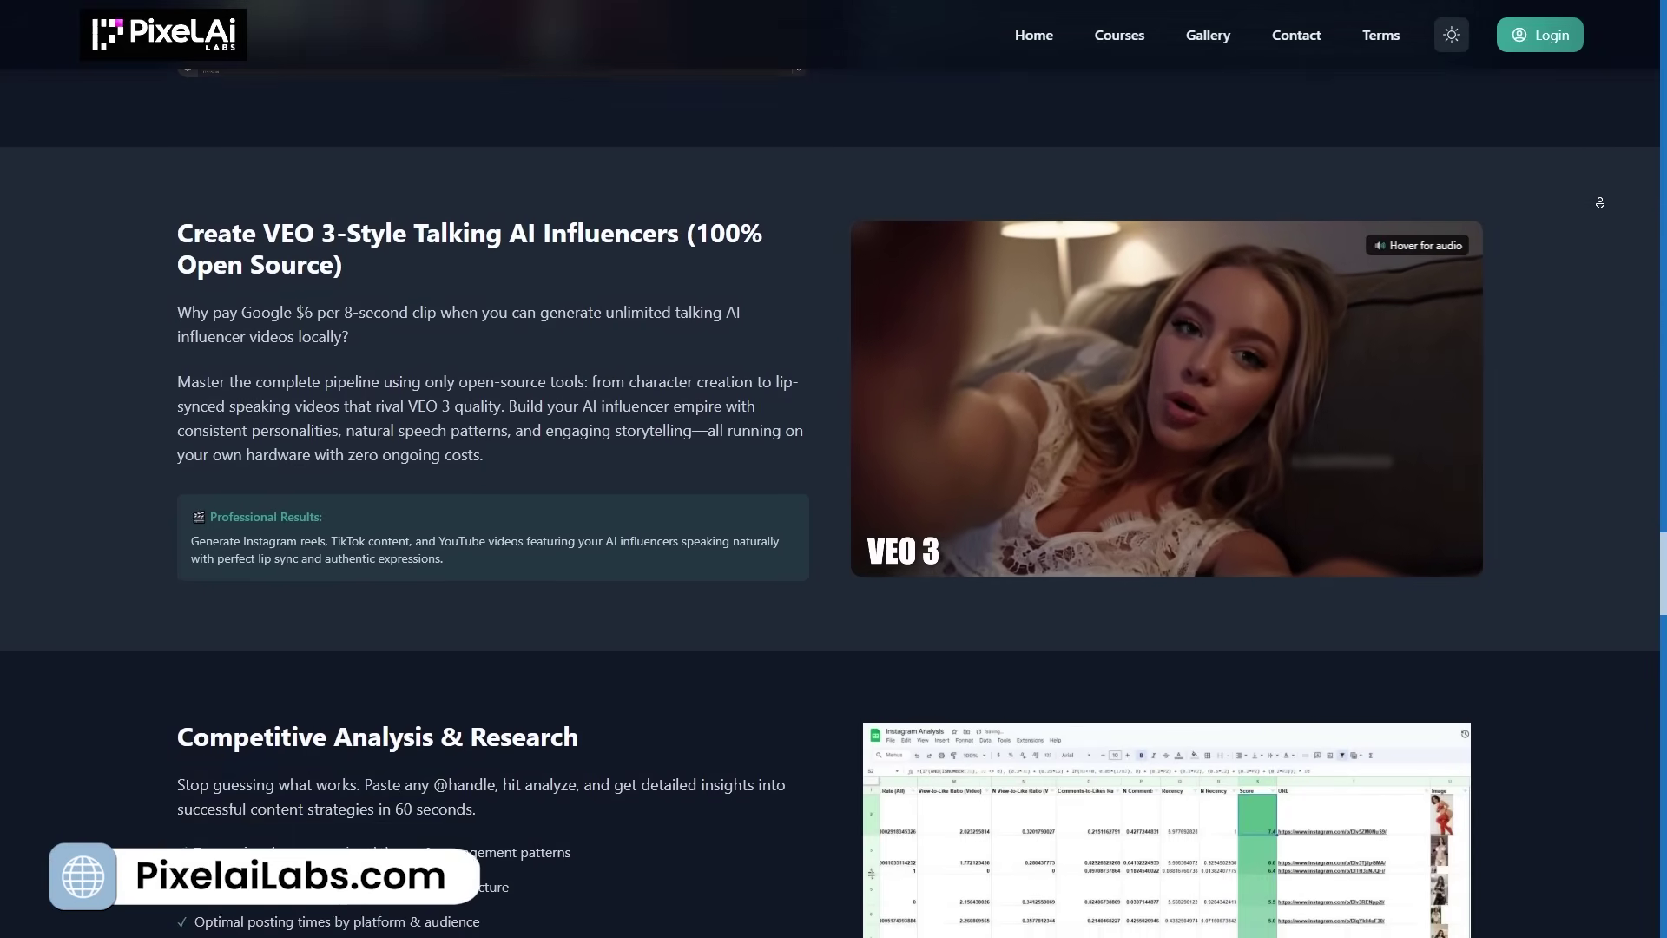
{"action": "scroll", "coordinate": [1597, 222], "scroll_direction": "down", "scroll_amount": 2}
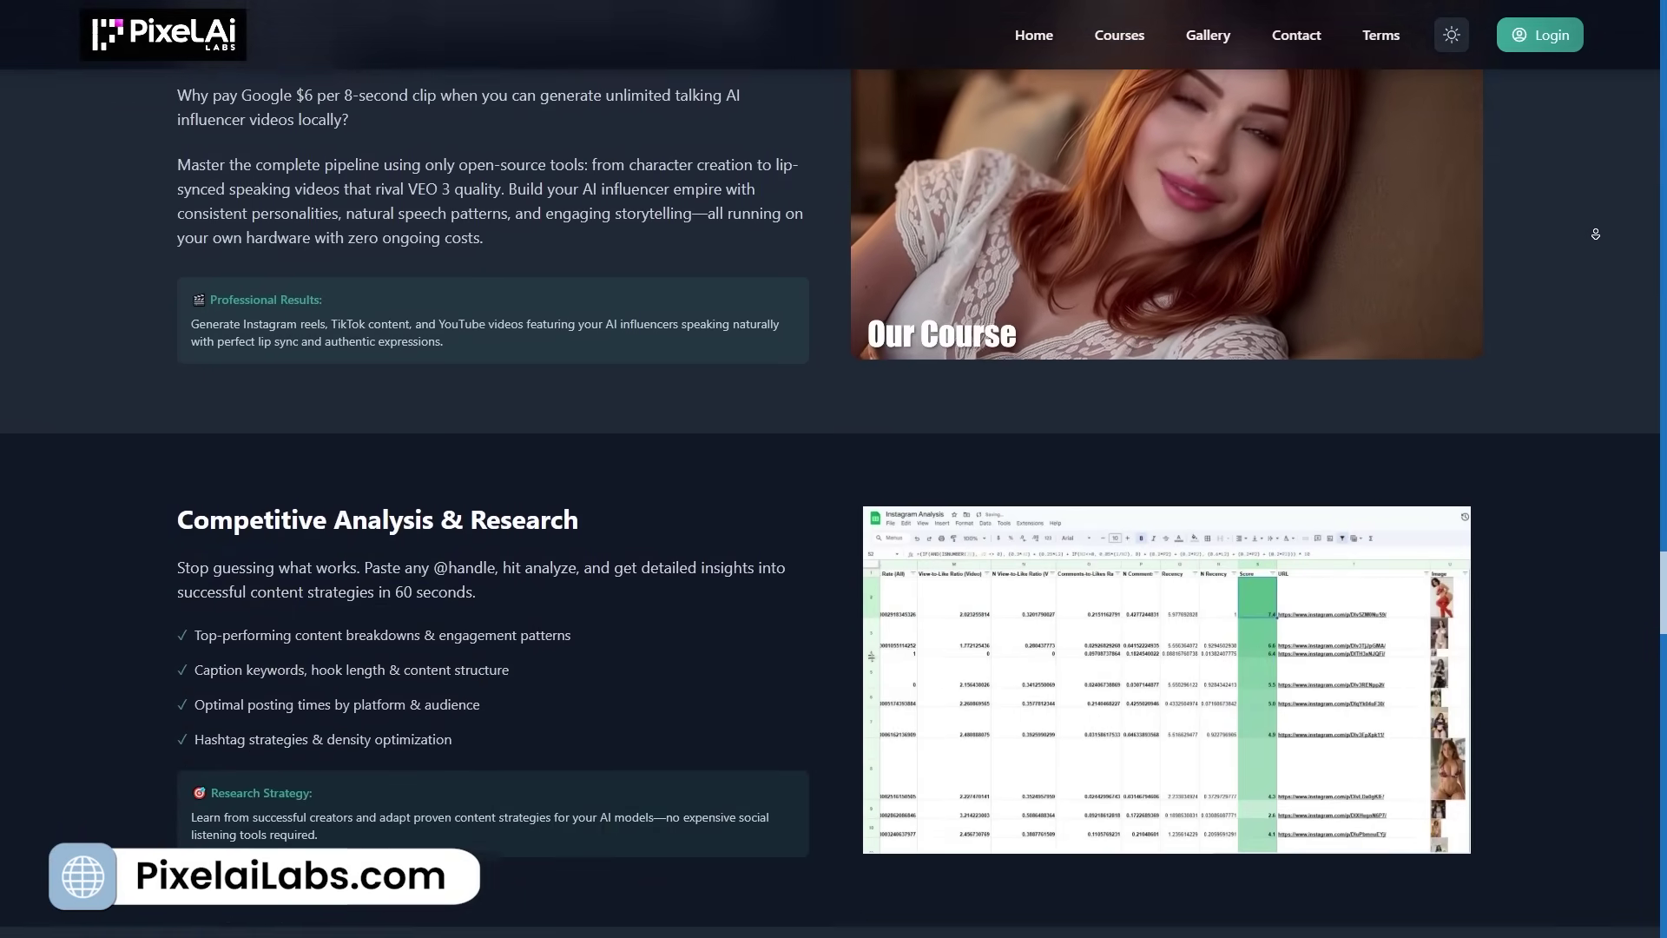
{"action": "scroll", "coordinate": [1589, 258], "scroll_direction": "down", "scroll_amount": 3}
{"action": "scroll", "coordinate": [1589, 258], "scroll_direction": "down", "scroll_amount": 2}
{"action": "scroll", "coordinate": [1592, 235], "scroll_direction": "down", "scroll_amount": 1}
{"action": "scroll", "coordinate": [1594, 215], "scroll_direction": "down", "scroll_amount": 1}
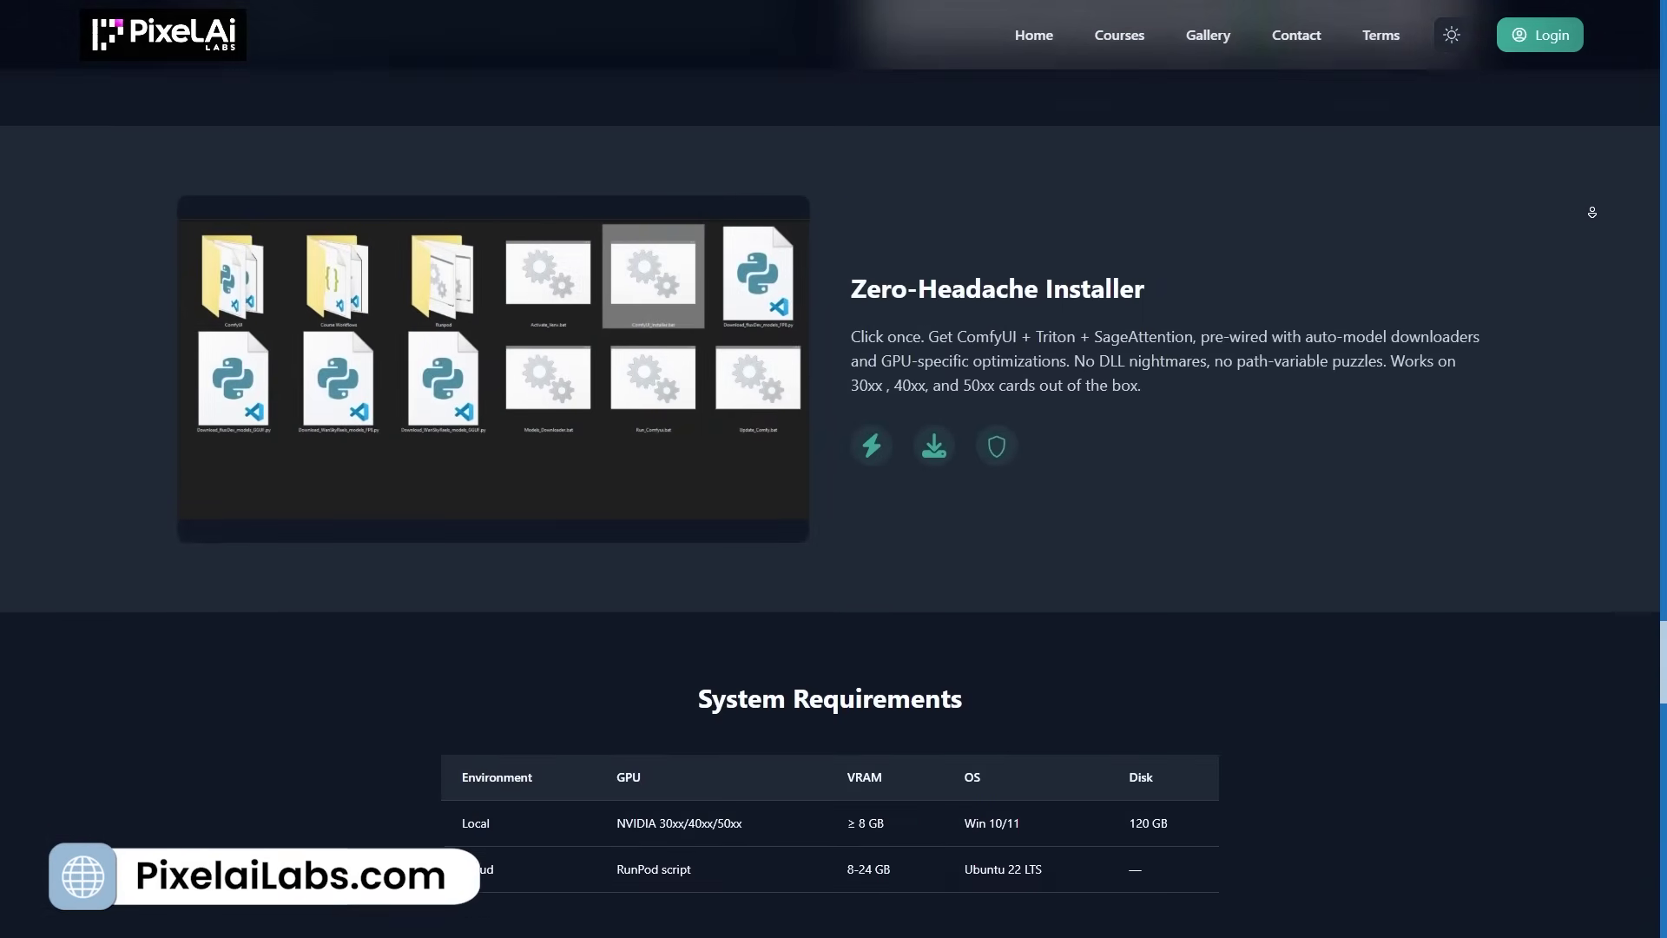
{"action": "scroll", "coordinate": [1597, 183], "scroll_direction": "down", "scroll_amount": 5}
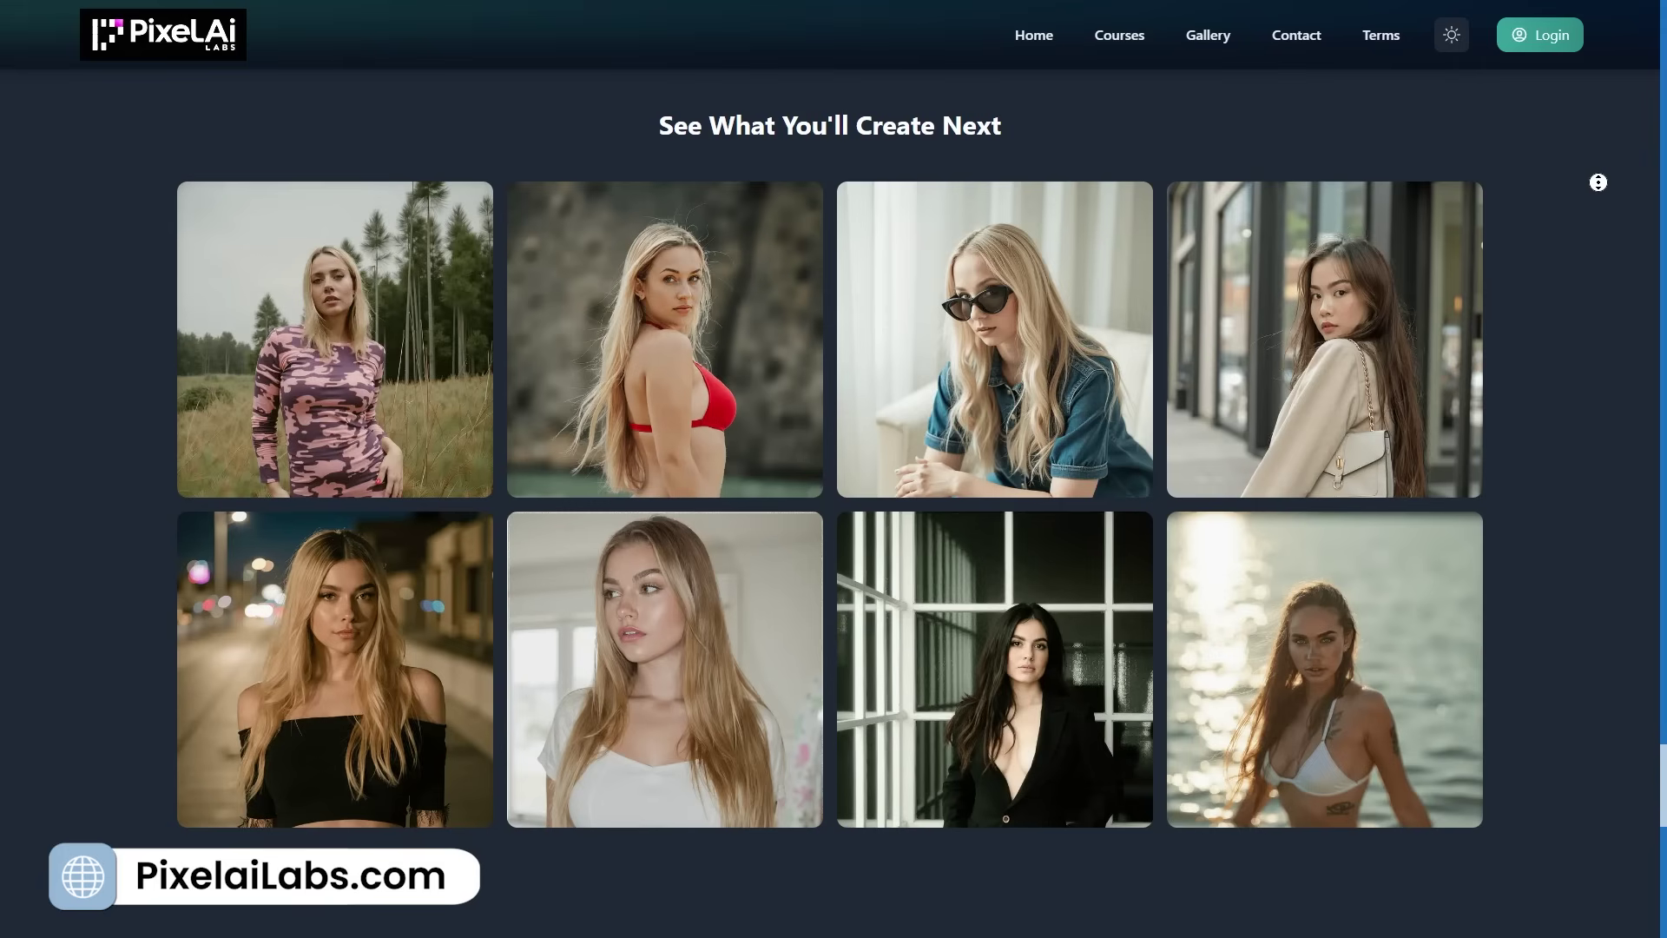